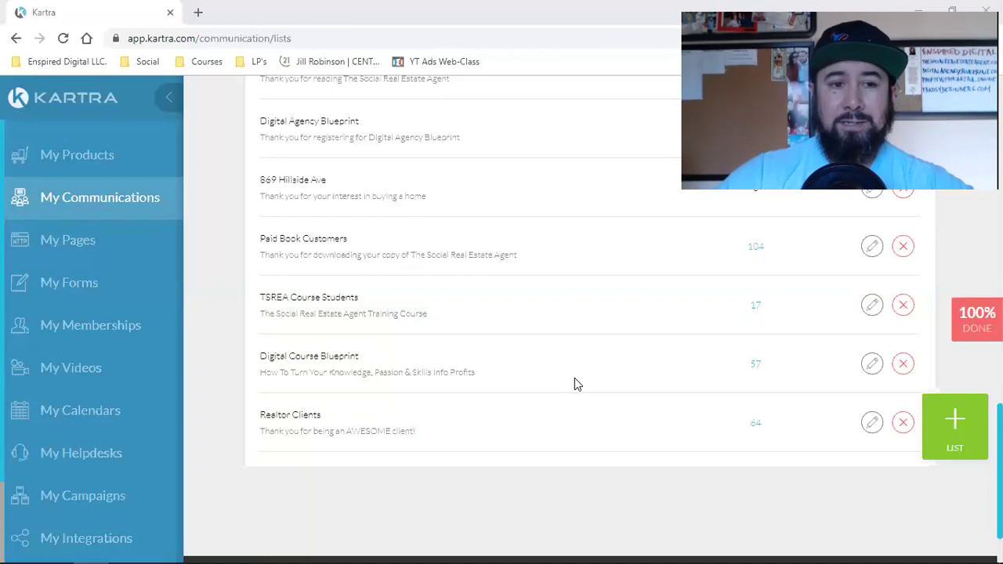
# Open a new blank browser tab beside the Kartra Communications lists tab.
pyautogui.click(198, 13)
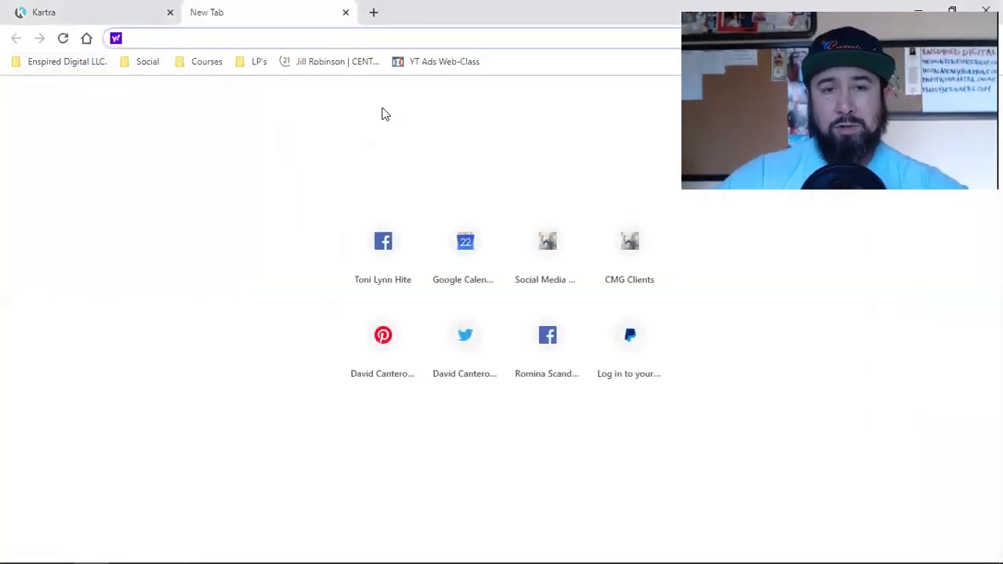
# Load the Enspired Digital Facebook page from the Enspired Digital LLC. bookmarks and begin signing in.
pyautogui.click(92, 62)
pyautogui.moveTo(147, 62)
pyautogui.click(149, 101)
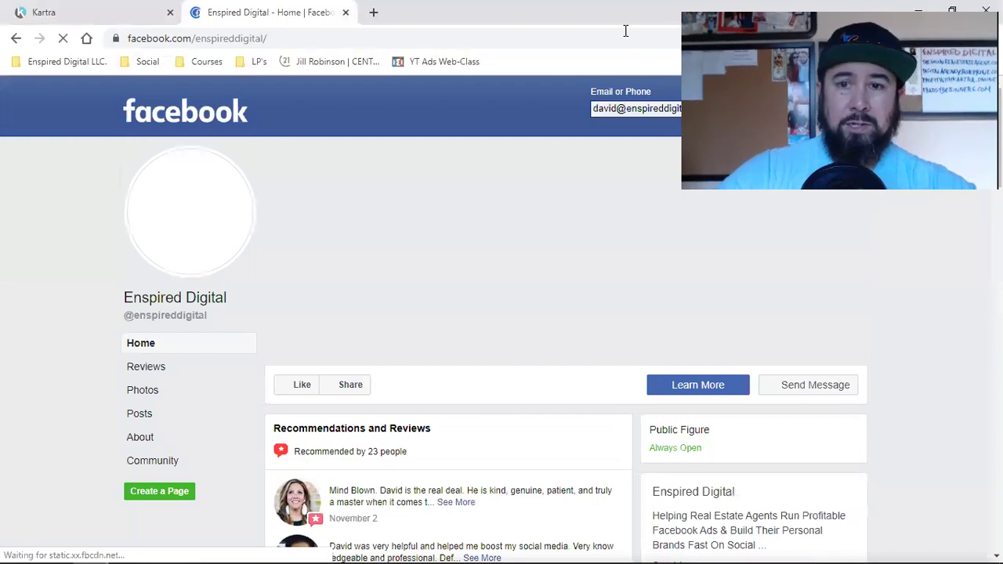
pyautogui.click(846, 112)
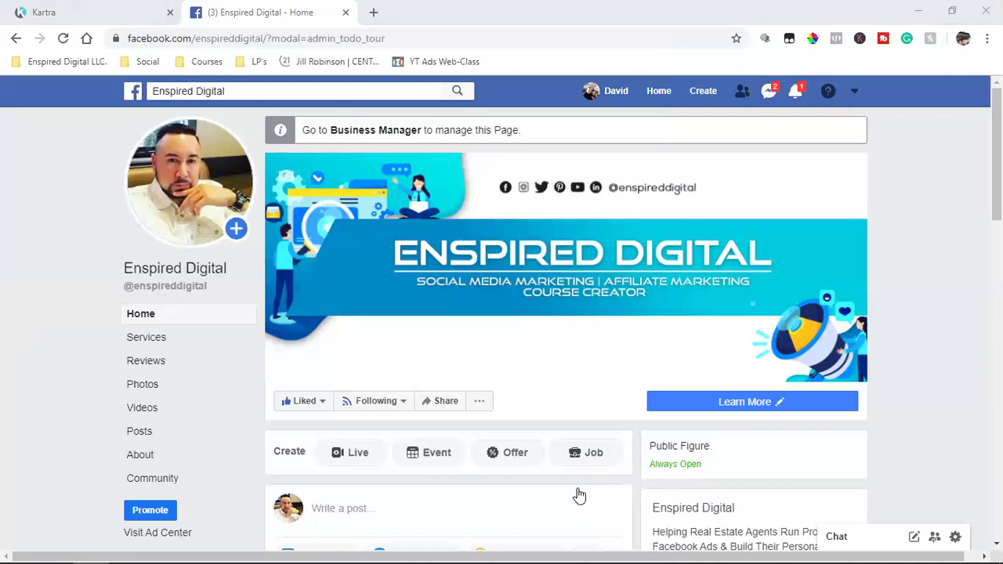
pyautogui.scroll(-3, 412, 347)
pyautogui.scroll(4, 416, 349)
pyautogui.scroll(-3, 99, 311)
pyautogui.scroll(3, 174, 305)
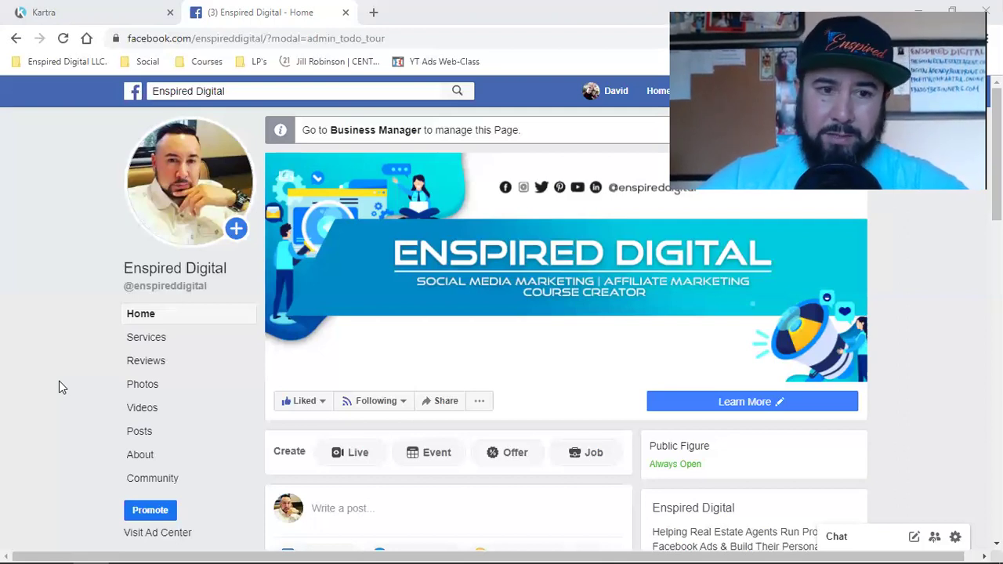
pyautogui.click(373, 11)
# Open the TSREA Clients opt-in page from bookmarks and clear its first name, last name and email fields.
pyautogui.click(69, 63)
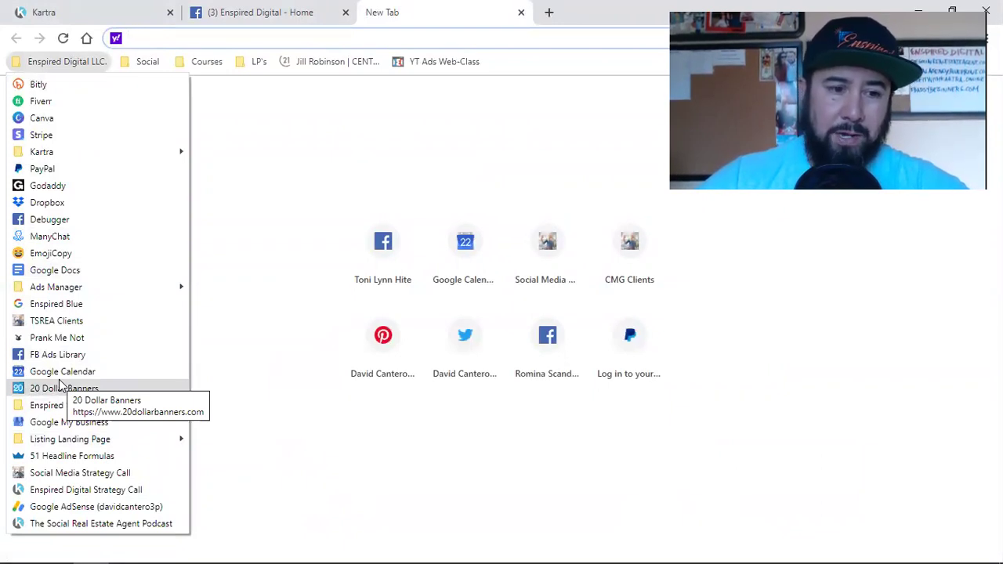
pyautogui.click(47, 320)
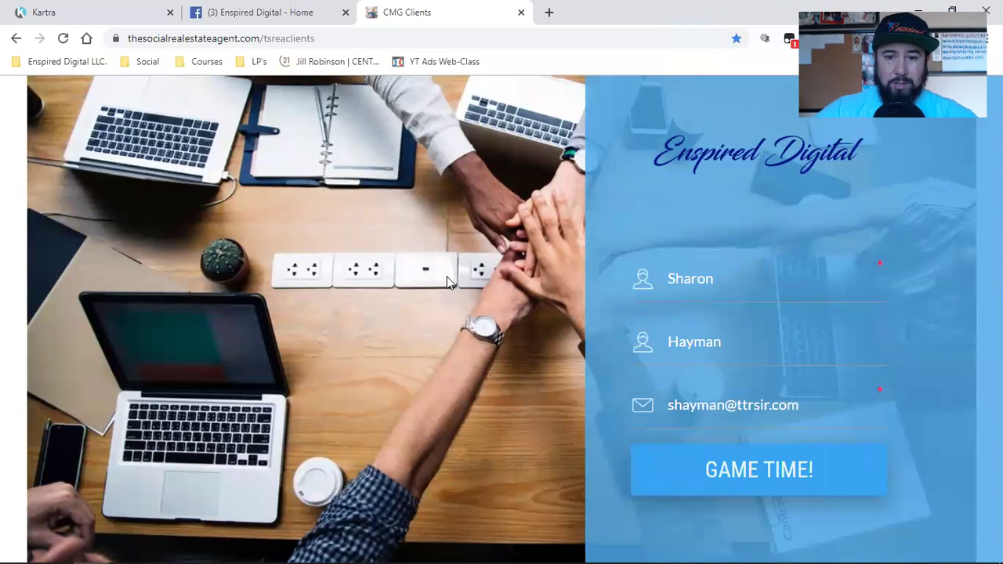
pyautogui.doubleClick(691, 283)
pyautogui.press('BackSpace')
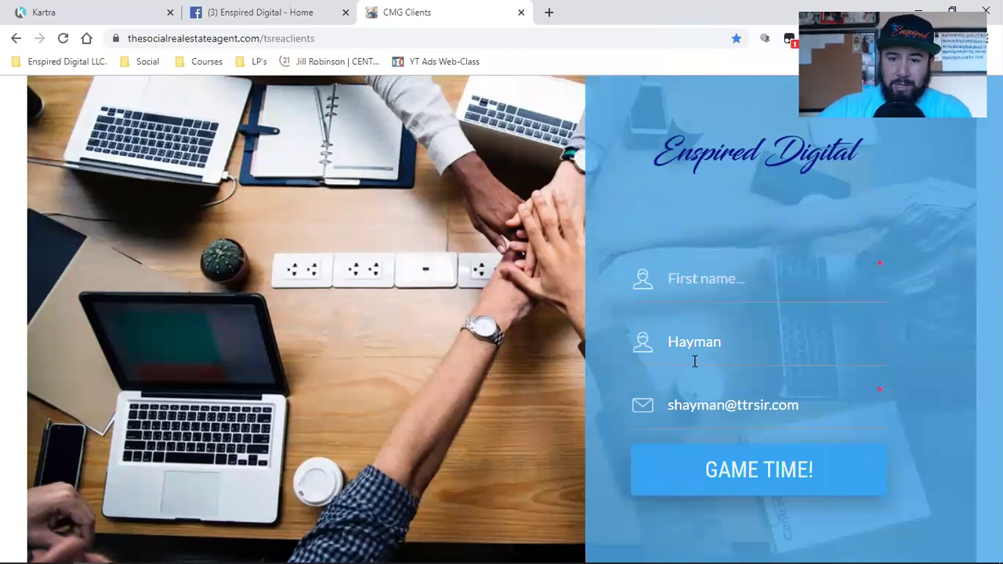
pyautogui.doubleClick(694, 361)
pyautogui.press('BackSpace')
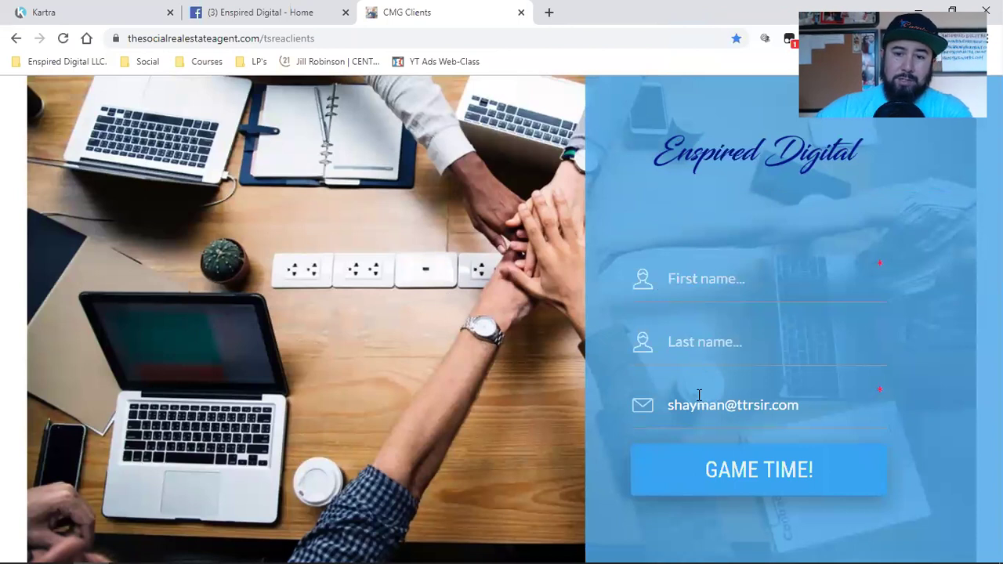
pyautogui.tripleClick(699, 395)
pyautogui.press('BackSpace')
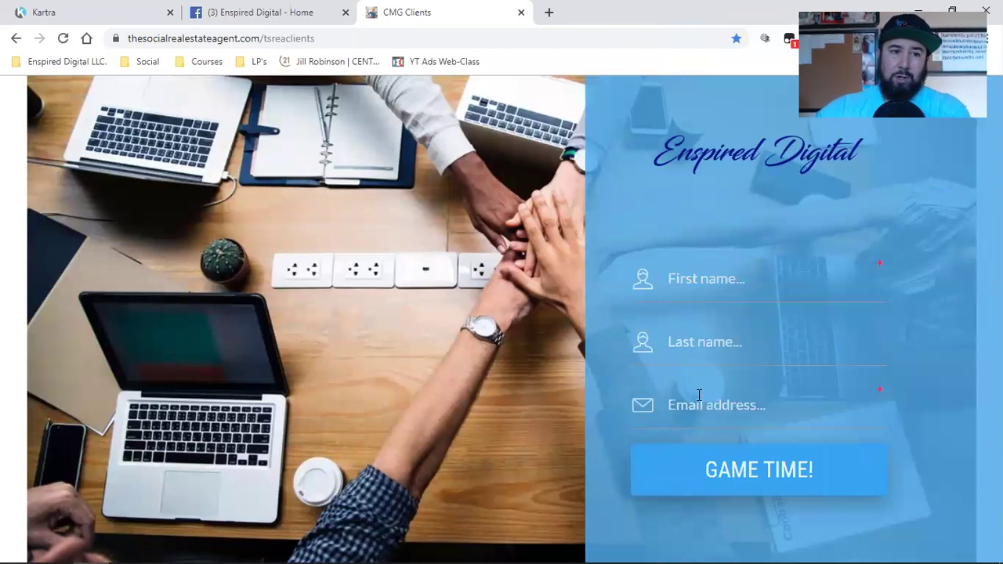
# Return to Kartra's lists, check the opt-in page, then select the Realtor Clients list title.
pyautogui.click(123, 11)
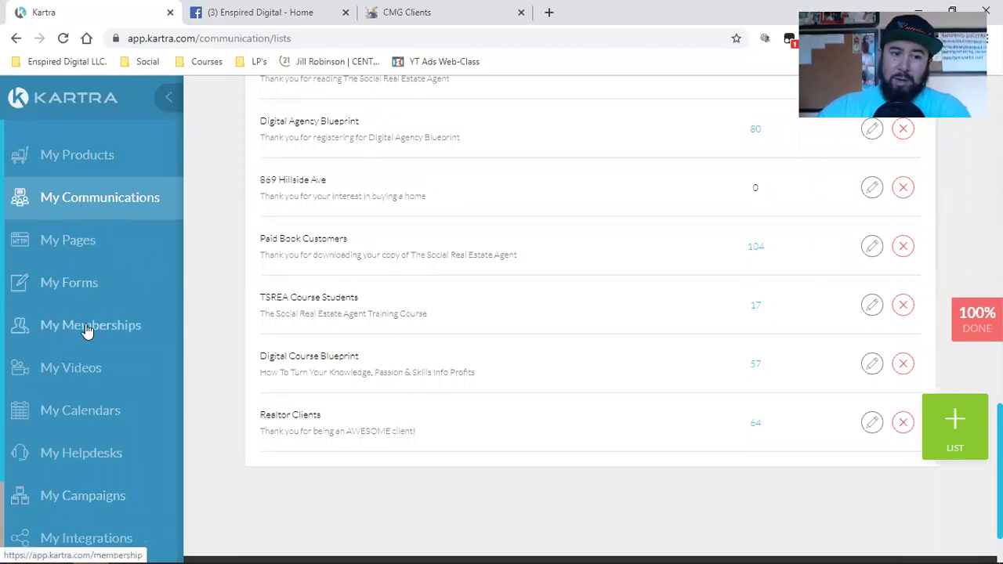
pyautogui.scroll(-3, 86, 427)
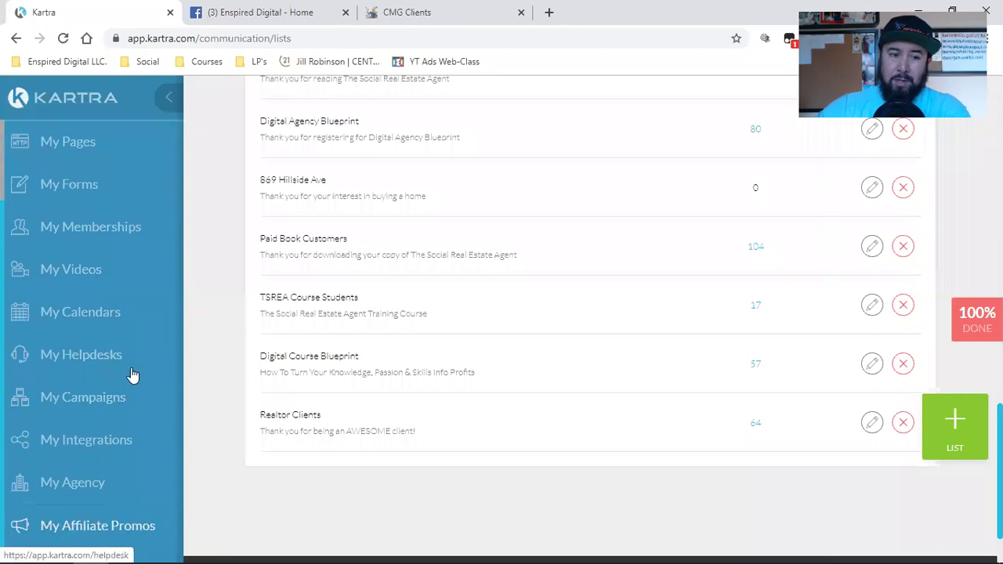
pyautogui.scroll(3, 42, 426)
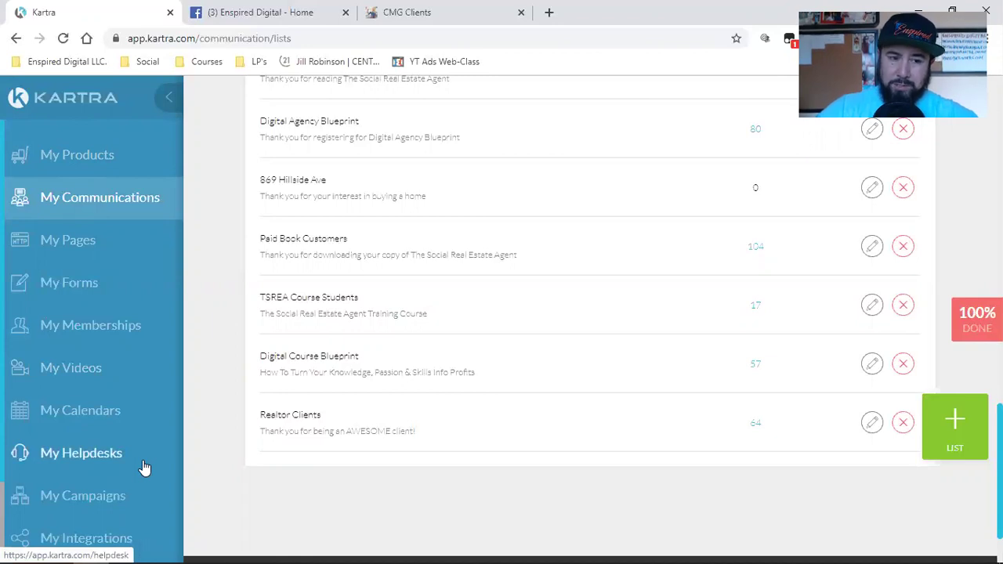
pyautogui.click(450, 8)
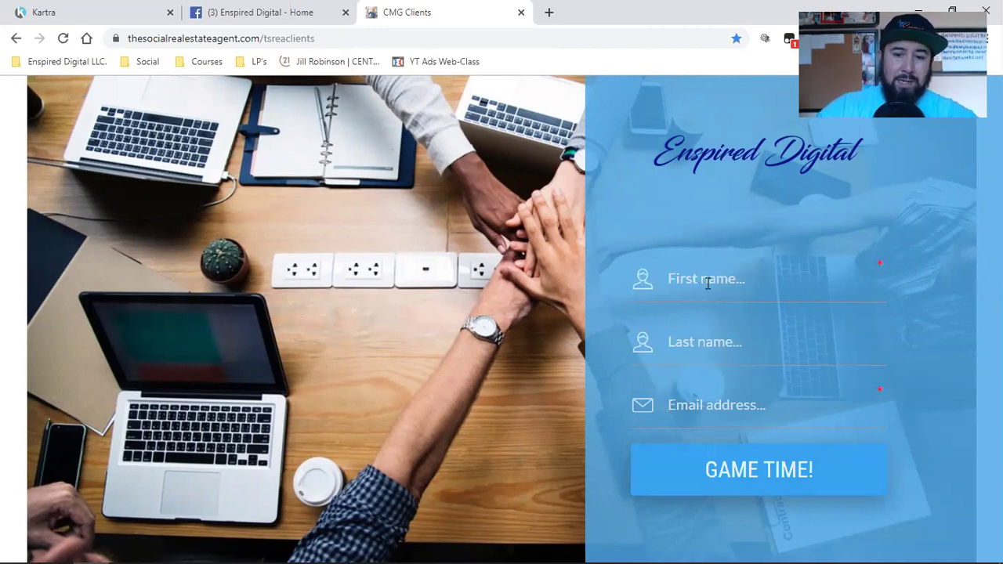
pyautogui.click(49, 8)
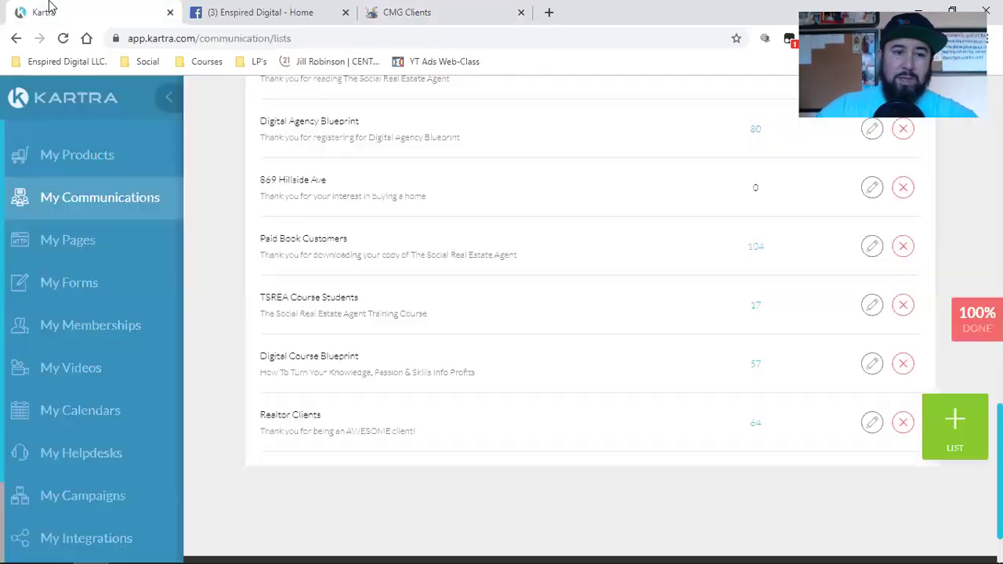
pyautogui.doubleClick(275, 416)
pyautogui.moveTo(275, 415); pyautogui.dragTo(328, 460)
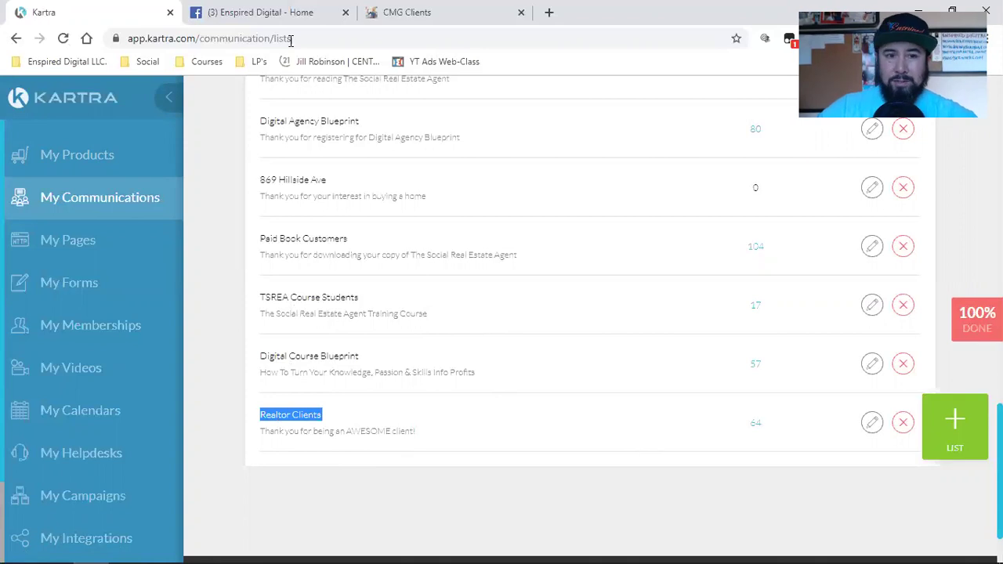
# Check the opt-in page, then reselect the Realtor Clients list title in Kartra.
pyautogui.click(409, 12)
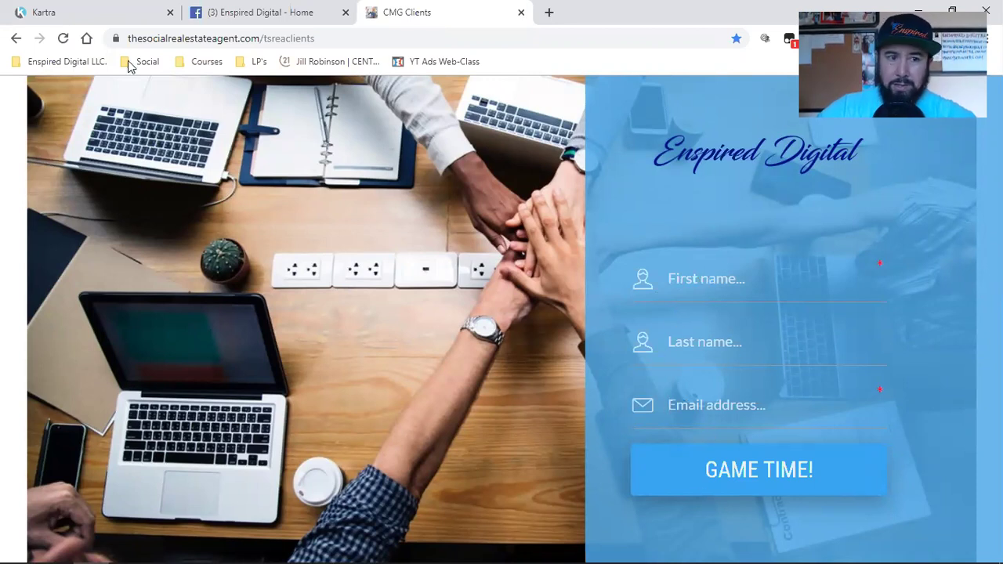
pyautogui.click(118, 12)
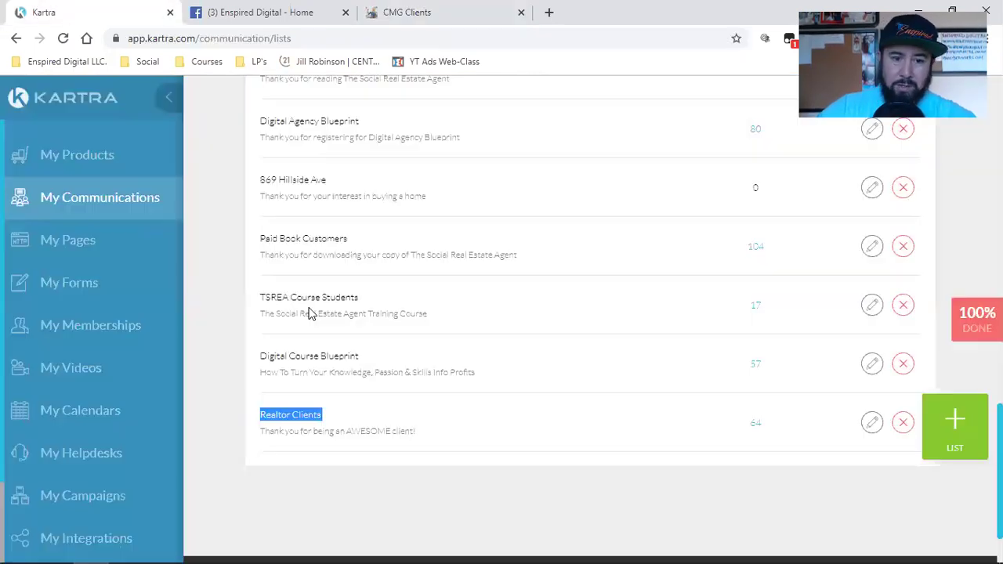
pyautogui.tripleClick(300, 414)
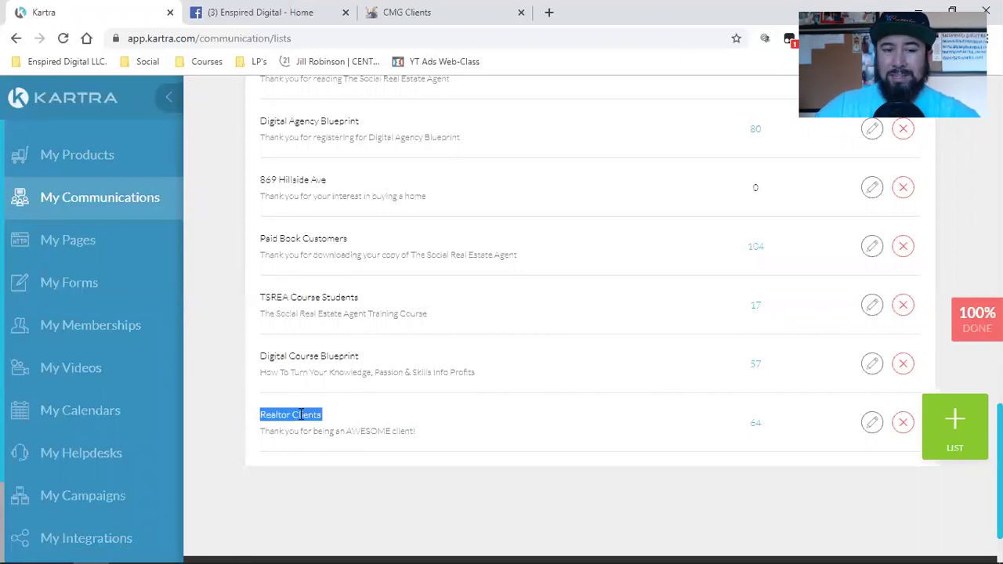
pyautogui.doubleClick(300, 414)
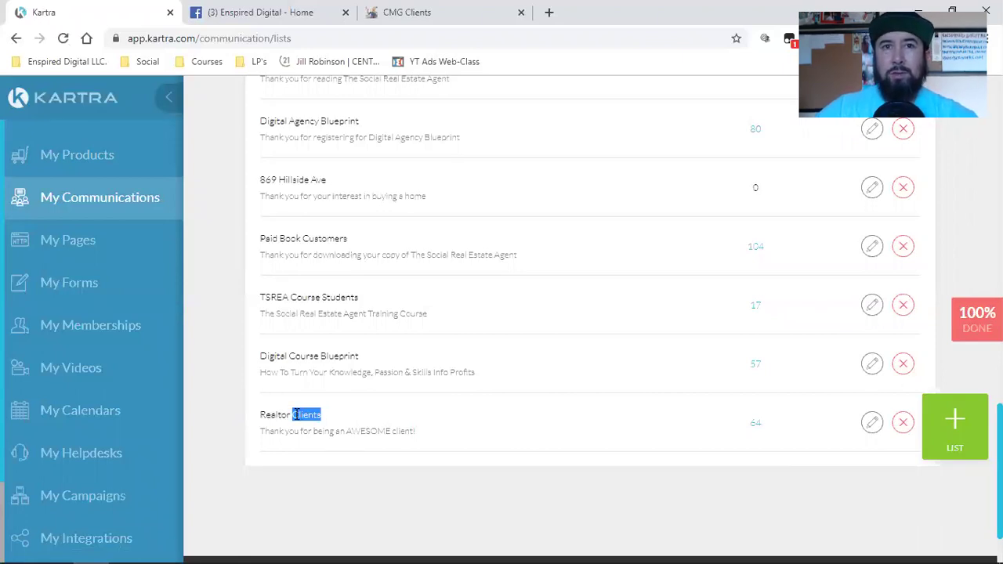
pyautogui.tripleClick(296, 415)
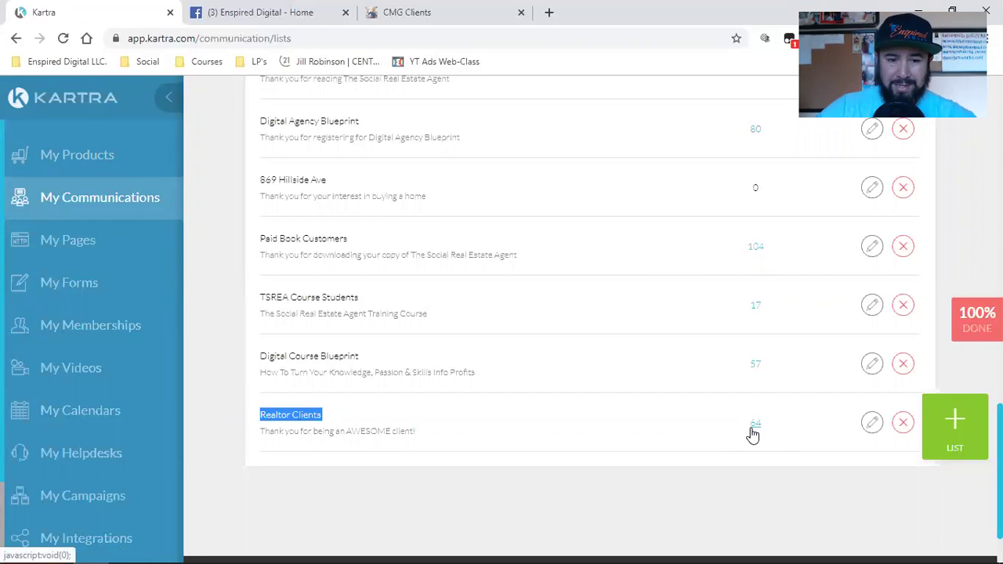
pyautogui.click(335, 430)
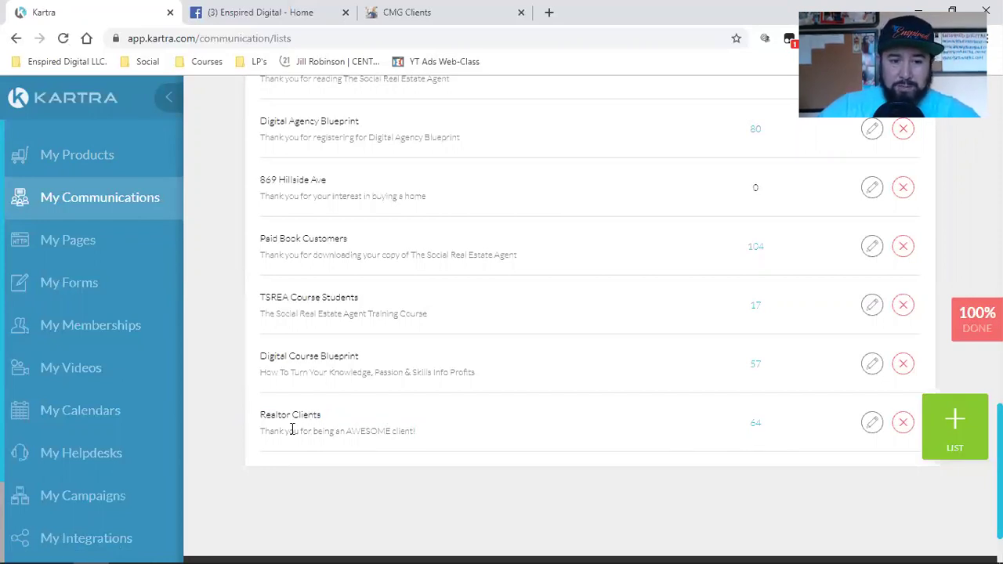
pyautogui.tripleClick(293, 415)
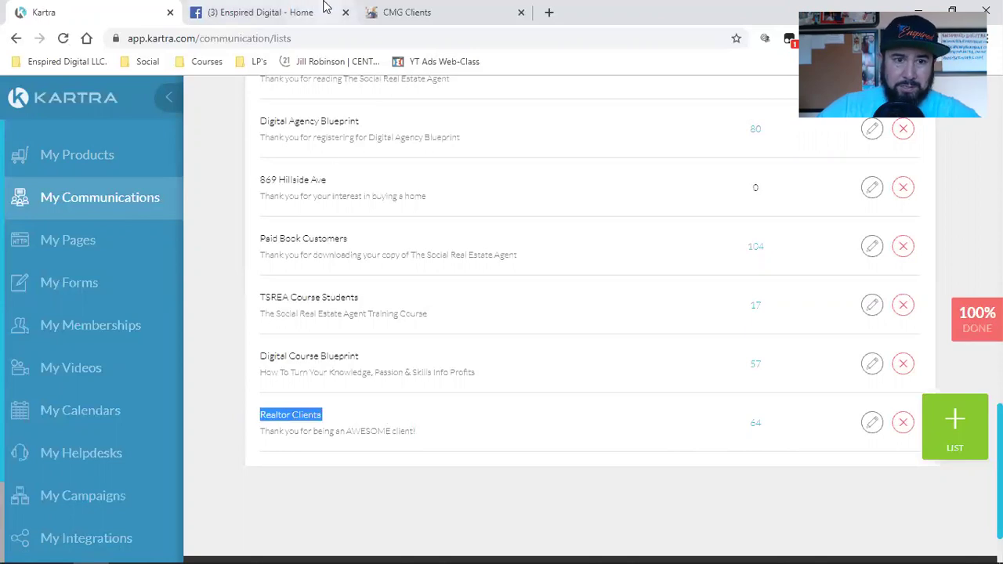
# Compare the Kartra lists against the CMG Clients signup page, finishing back in Kartra.
pyautogui.click(325, 6)
pyautogui.click(387, 9)
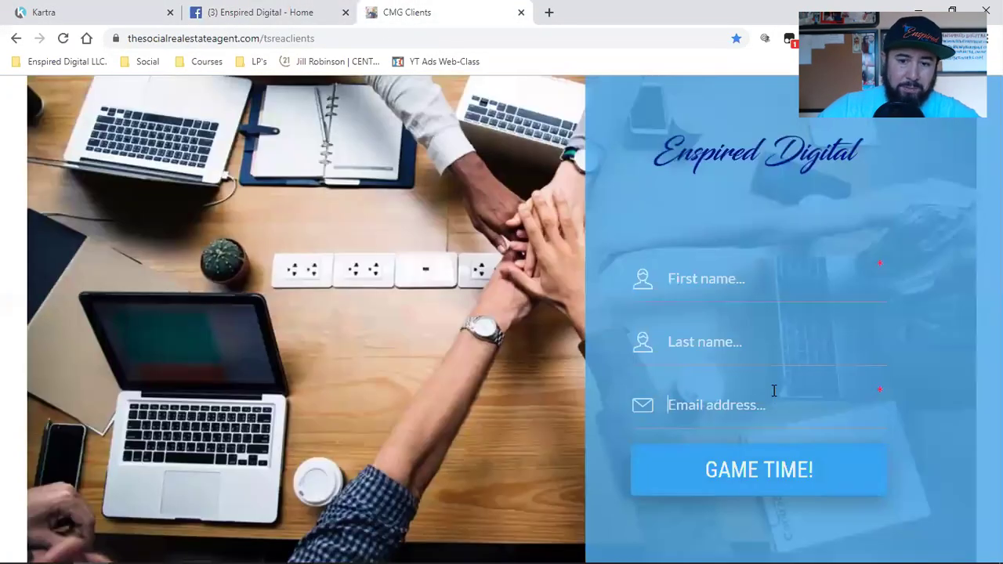
pyautogui.click(86, 6)
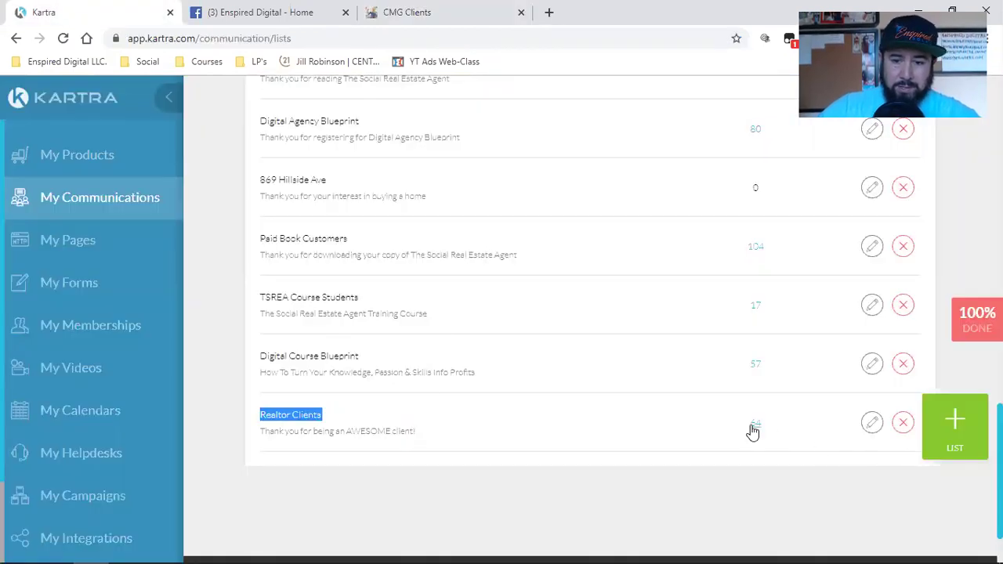
pyautogui.click(651, 432)
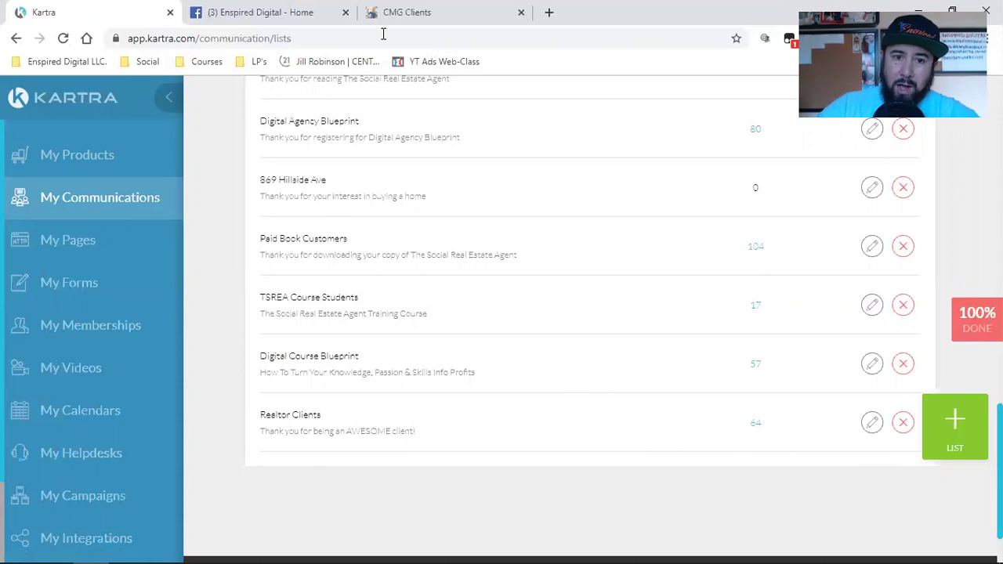
pyautogui.click(403, 9)
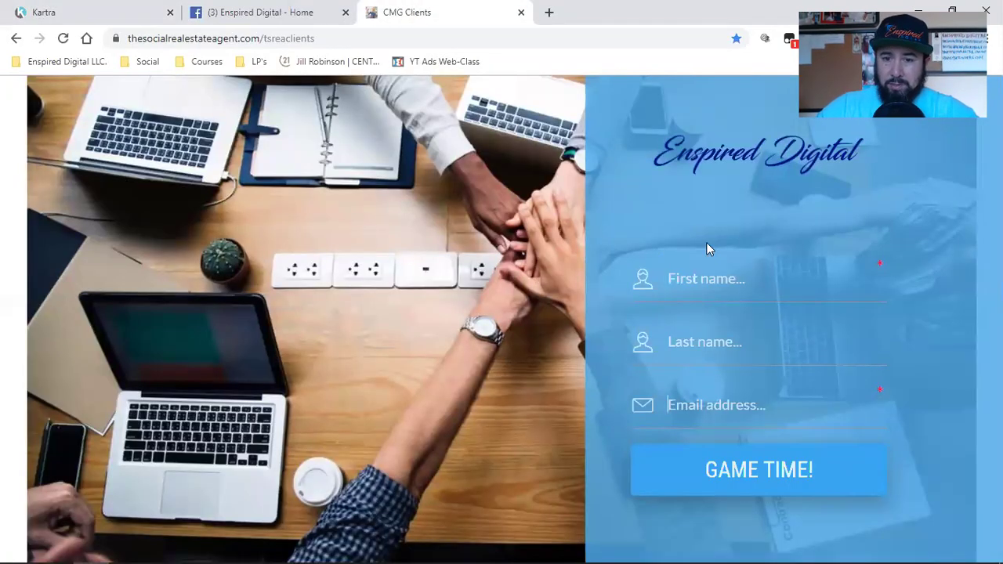
pyautogui.click(110, 7)
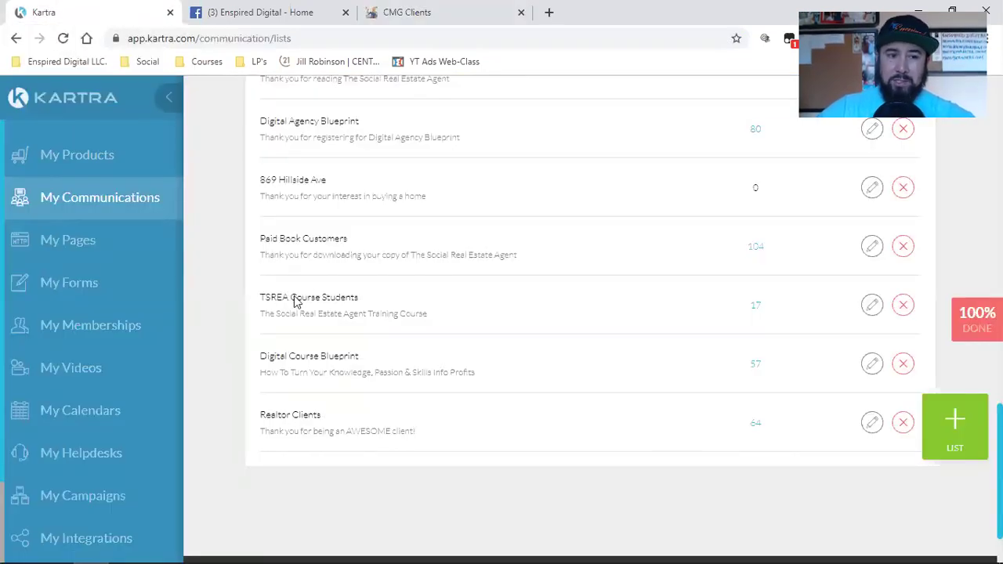
pyautogui.click(435, 12)
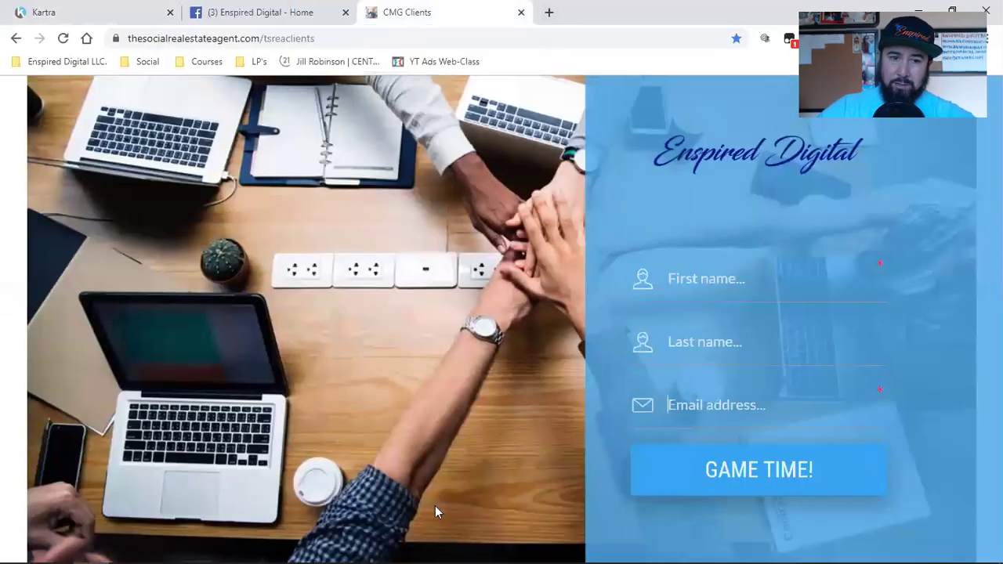
pyautogui.click(76, 9)
pyautogui.click(415, 12)
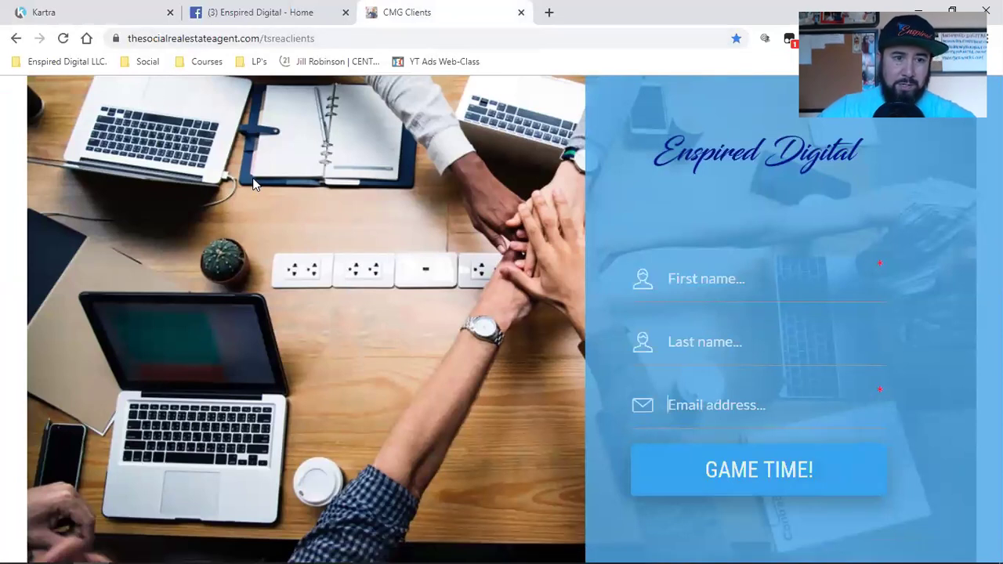
pyautogui.click(43, 9)
# Open the Realtor Clients email sequence from Sequences, review it, and exit with Done & Exit.
pyautogui.click(69, 243)
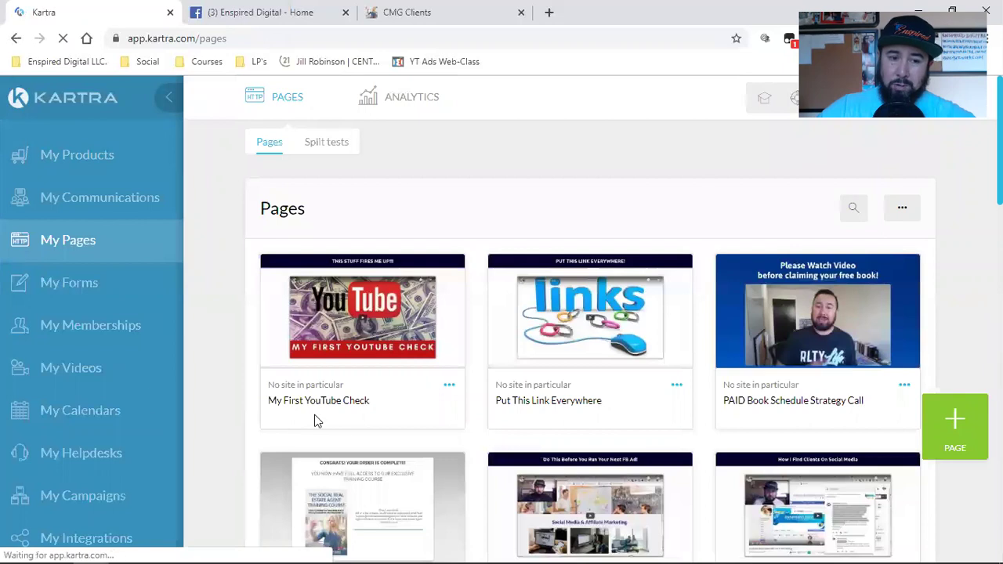
pyautogui.click(99, 203)
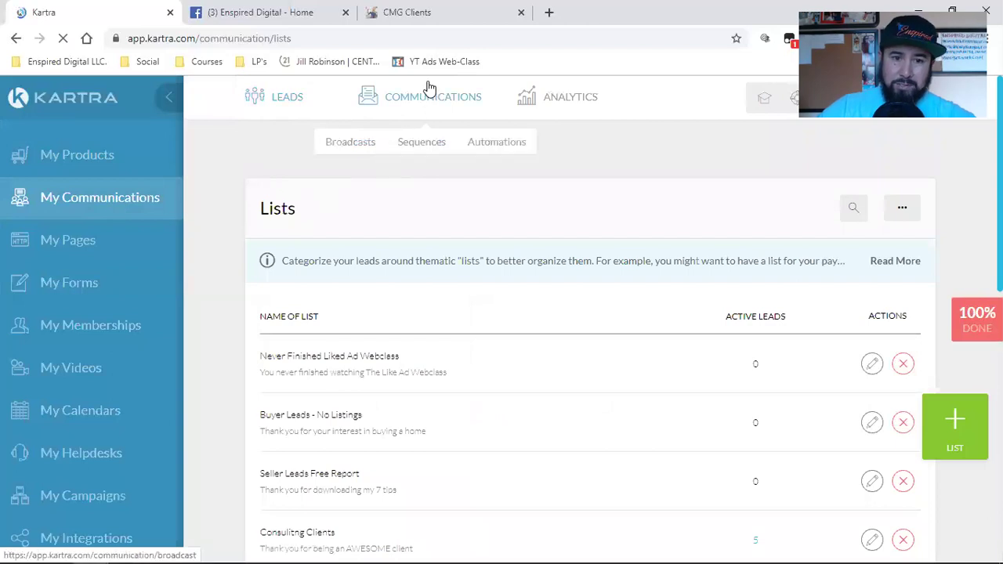
pyautogui.click(419, 144)
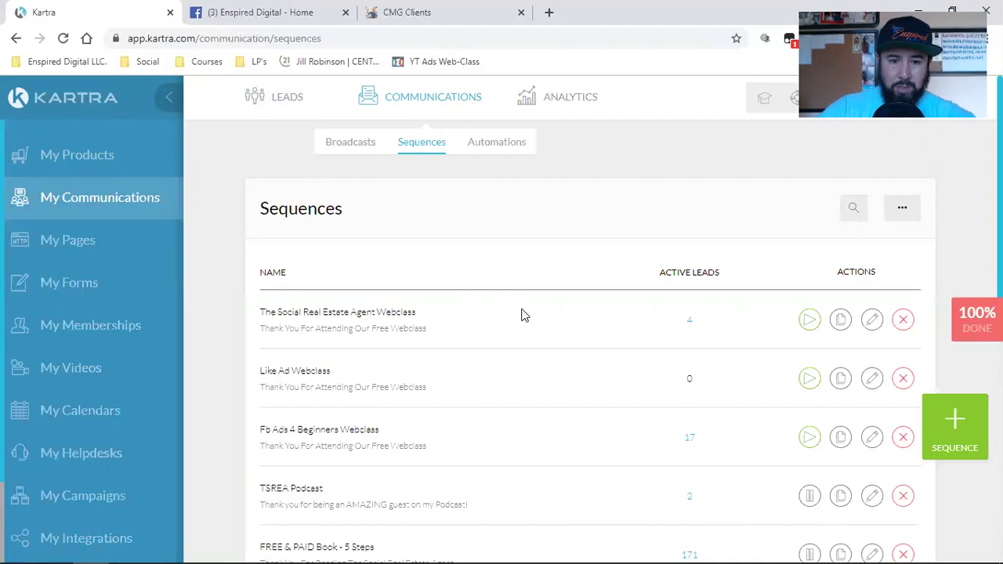
pyautogui.scroll(-5, 523, 314)
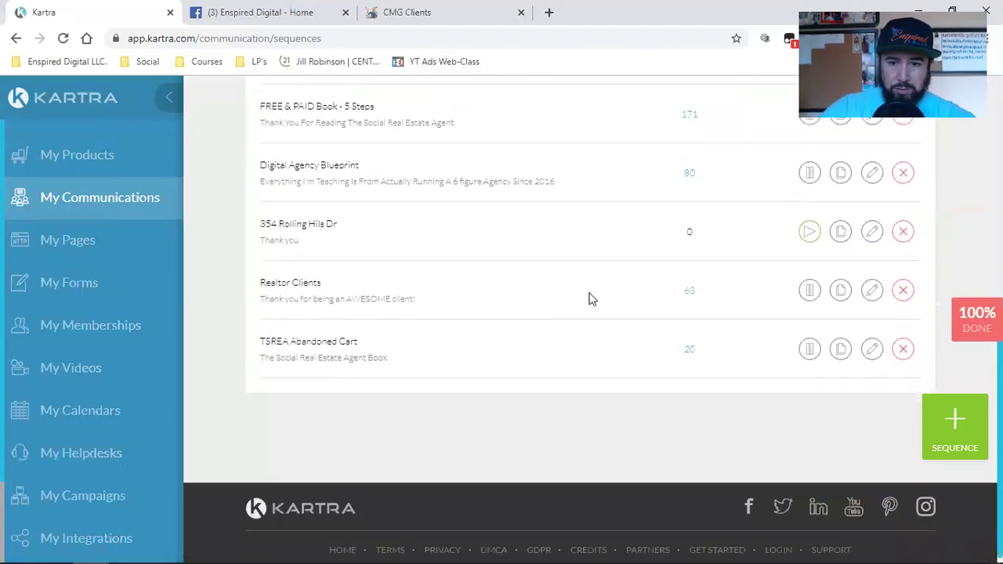
pyautogui.click(873, 291)
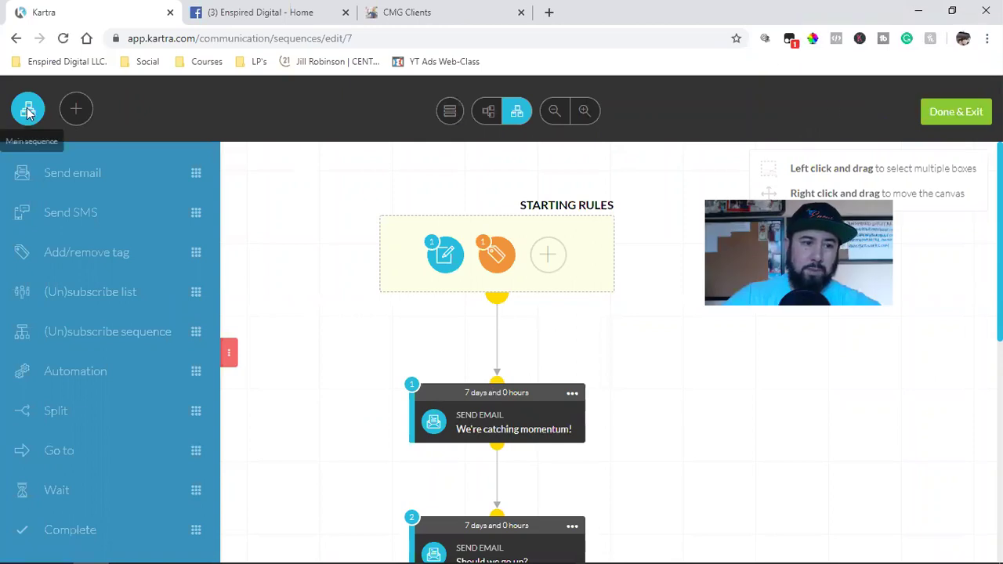
pyautogui.click(963, 115)
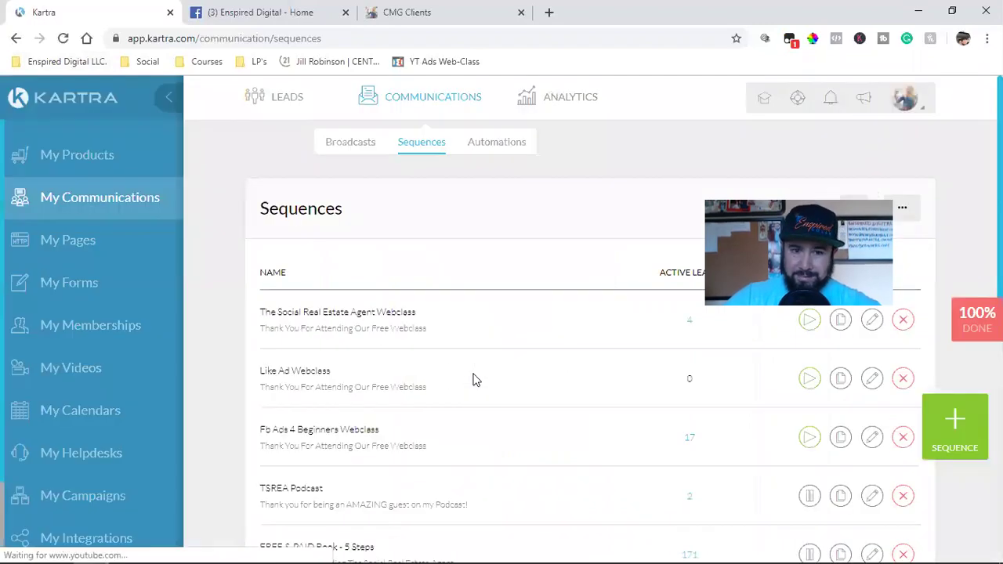
# Select the Realtor Clients sequence name and go to the Leads Lists page.
pyautogui.moveTo(270, 97)
pyautogui.scroll(-5, 392, 285)
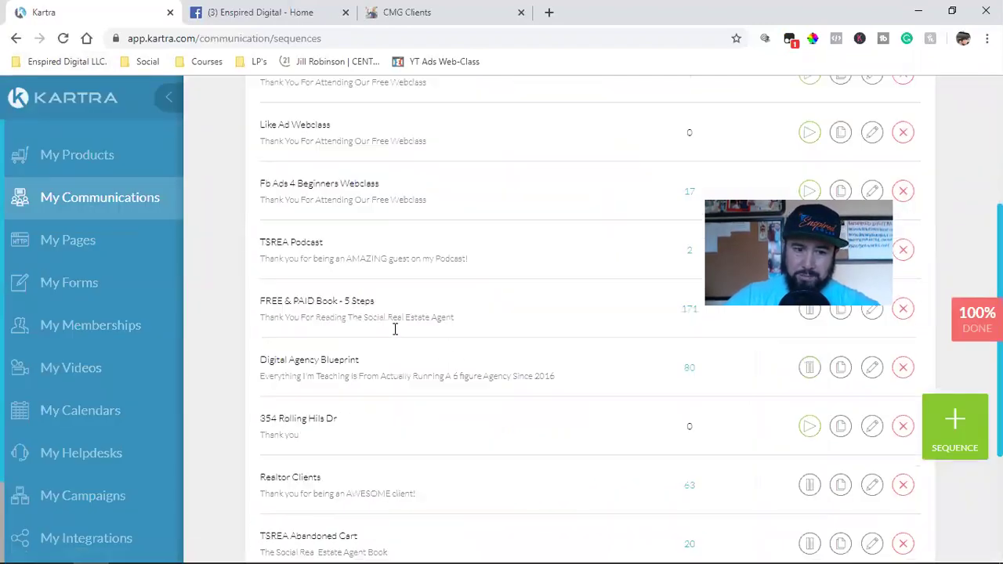
pyautogui.tripleClick(292, 281)
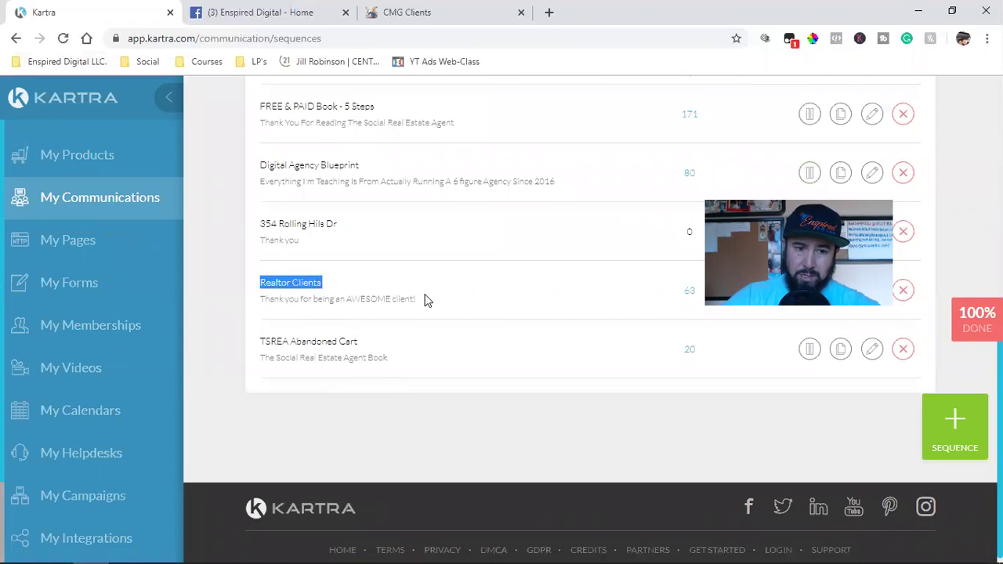
pyautogui.scroll(5, 425, 297)
pyautogui.click(272, 149)
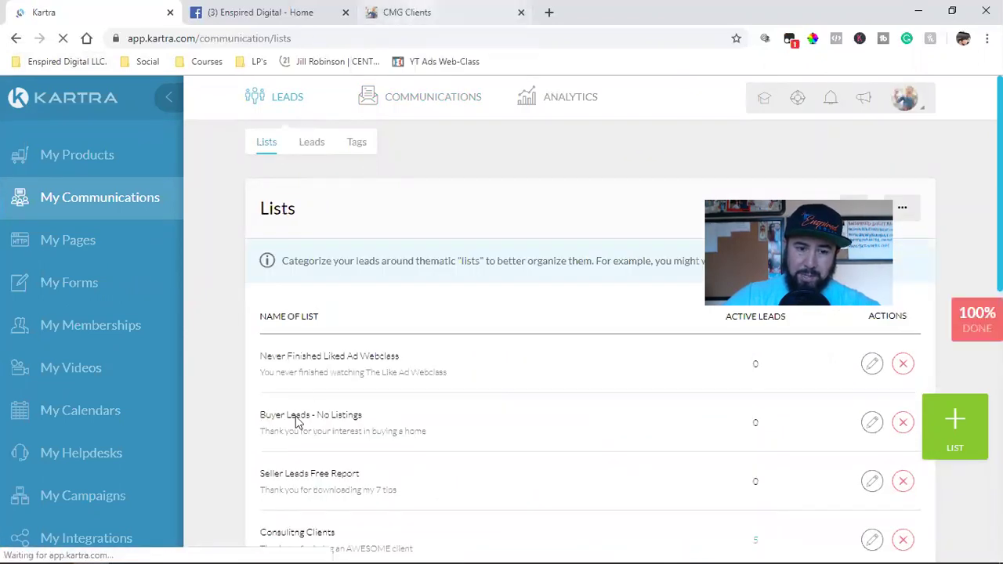
# Load all lists with Show more, select Realtor Clients, and check the CMG Clients opt-in page.
pyautogui.scroll(-5, 475, 411)
pyautogui.click(595, 356)
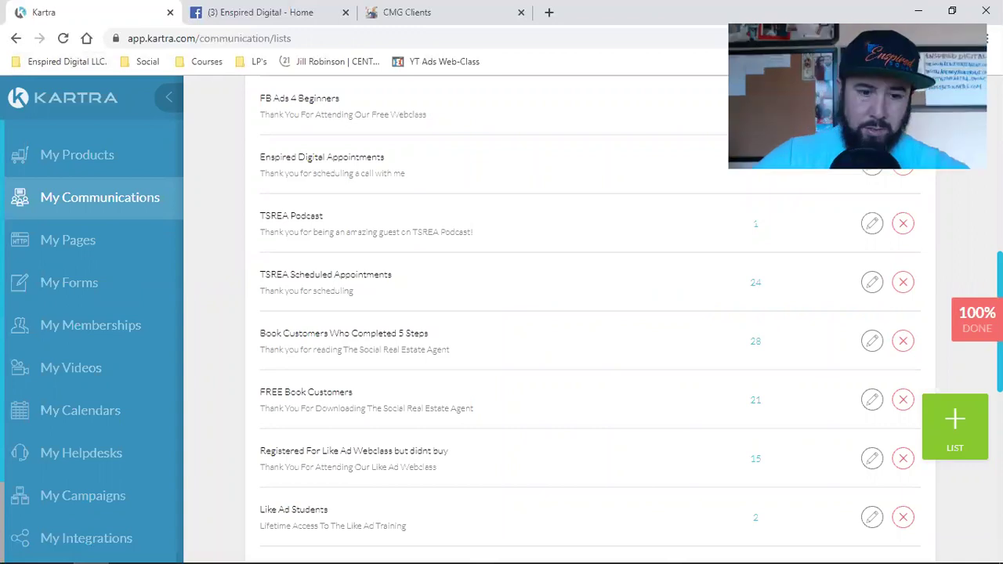
pyautogui.scroll(-5, 580, 358)
pyautogui.click(583, 351)
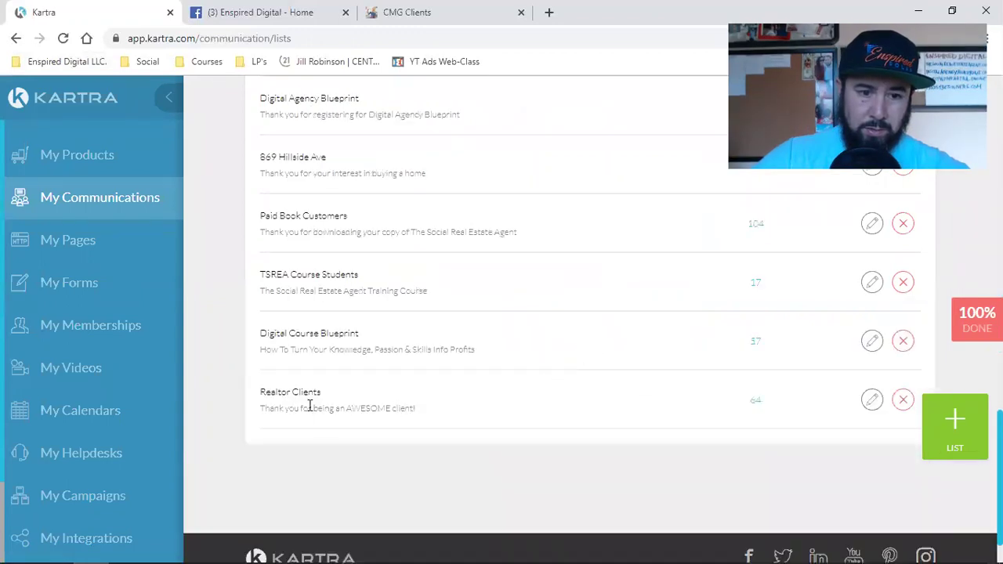
pyautogui.tripleClick(291, 391)
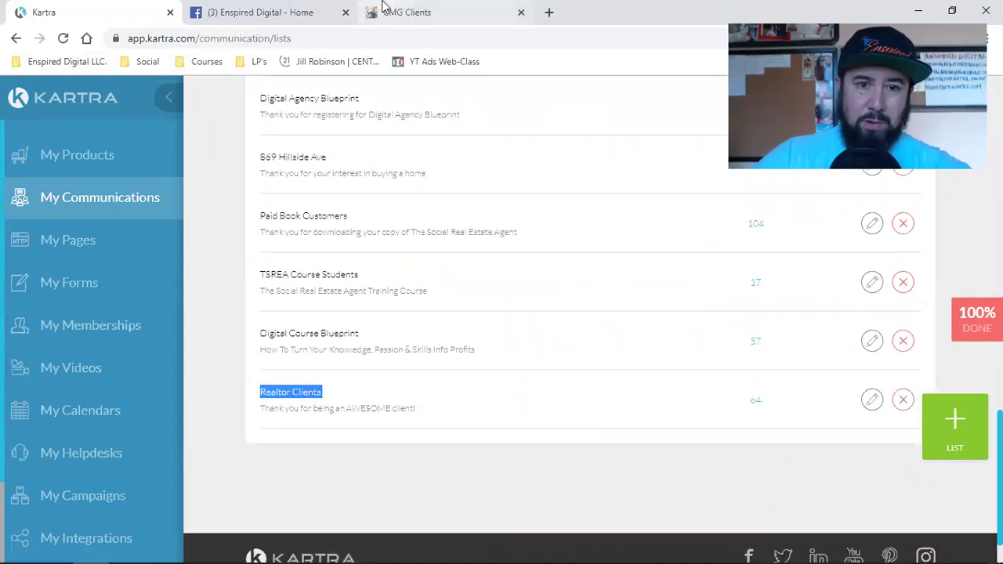
pyautogui.click(390, 9)
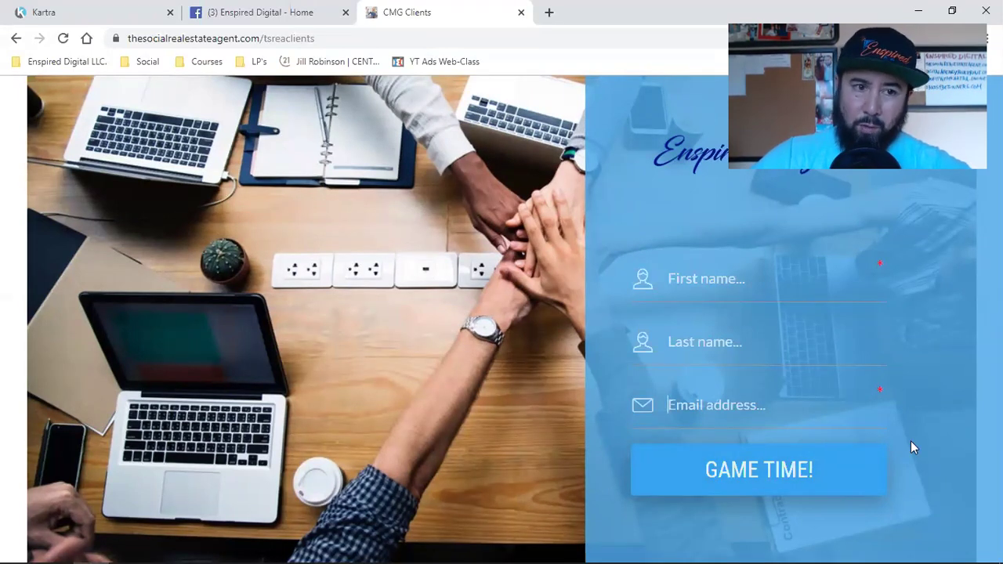
pyautogui.click(44, 12)
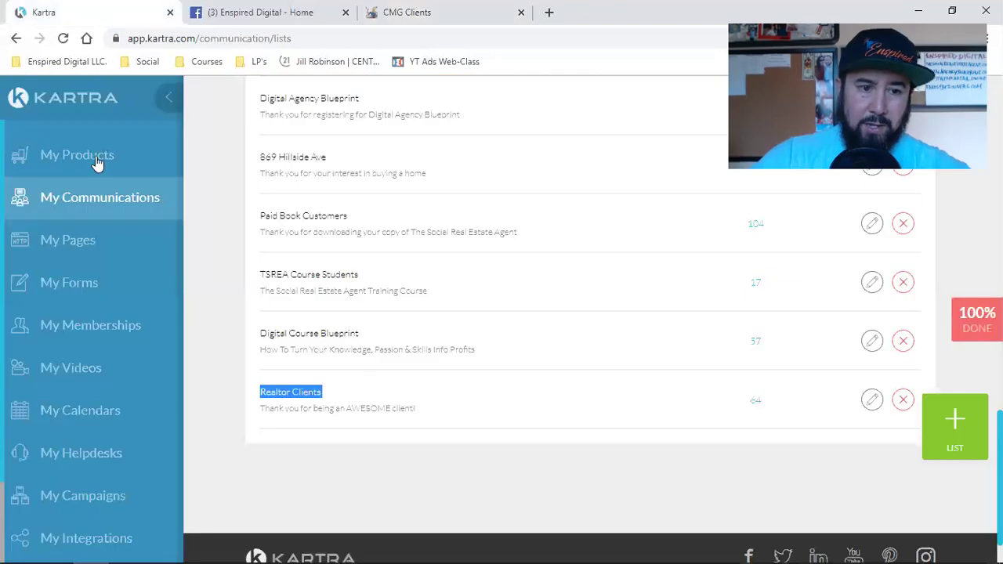
# Open My Forms, compare it with the CMG Clients page, and select the Realtor Clients form at the bottom.
pyautogui.click(90, 281)
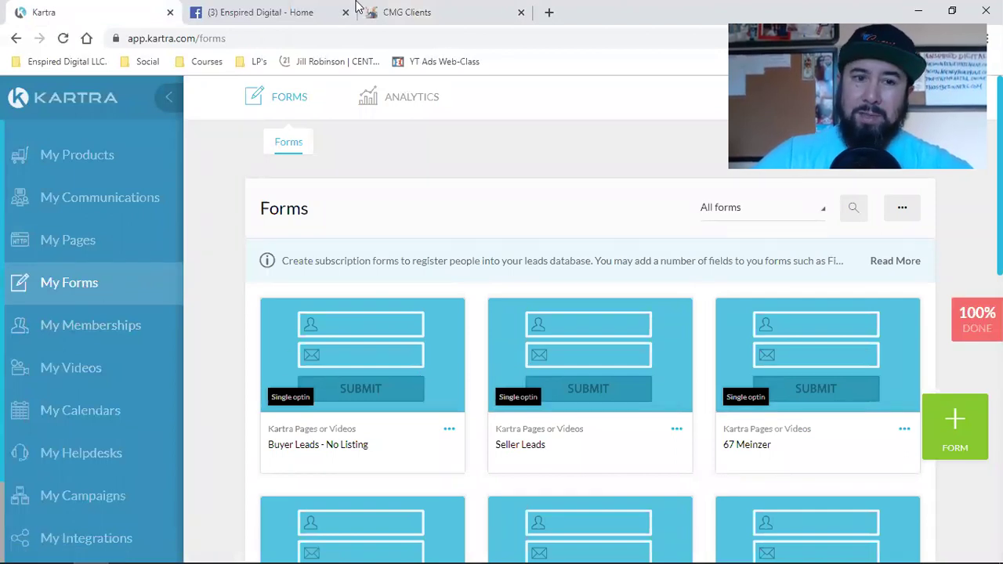
pyautogui.click(385, 9)
pyautogui.click(89, 10)
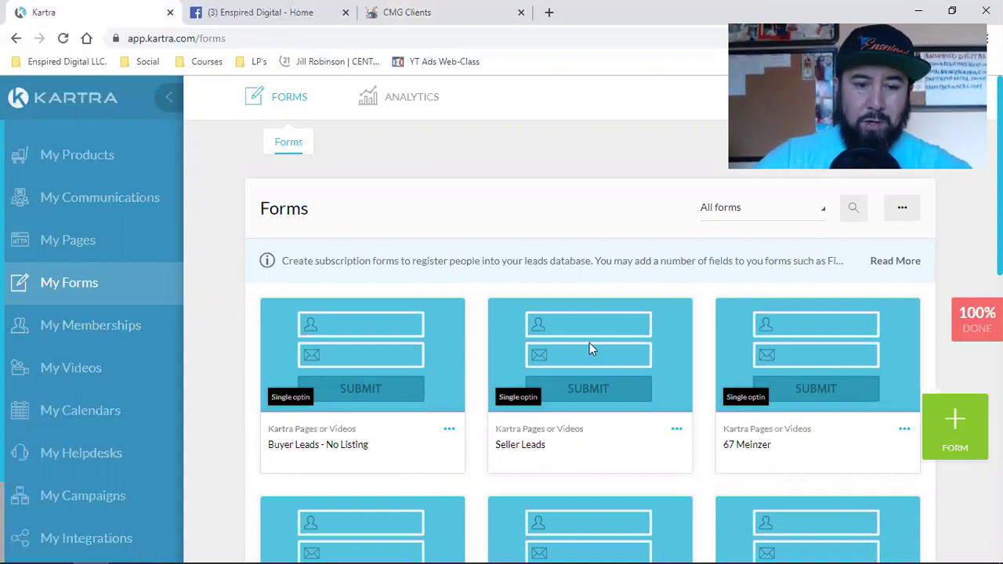
pyautogui.click(481, 10)
pyautogui.click(88, 9)
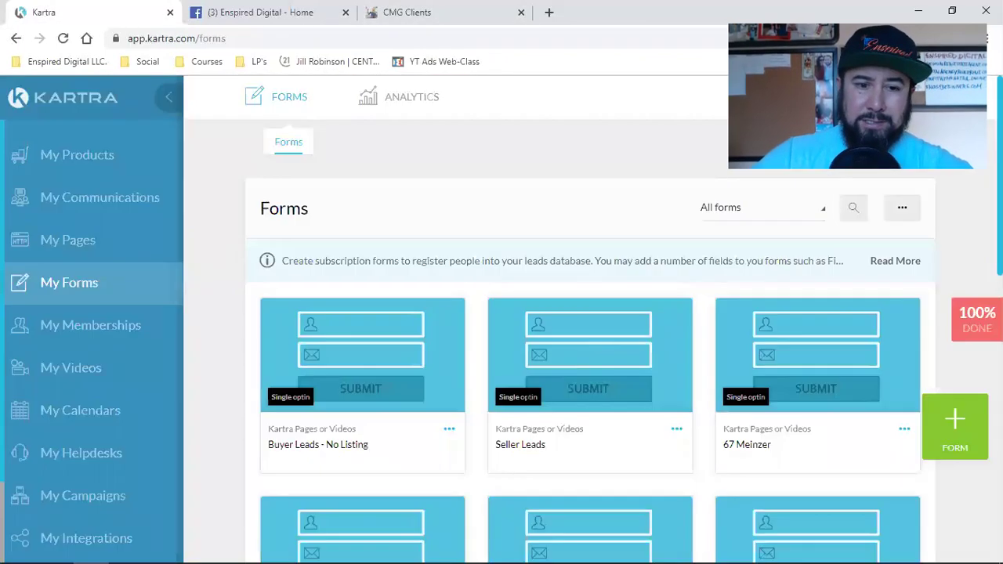
pyautogui.scroll(-3, 524, 405)
pyautogui.scroll(-4, 521, 405)
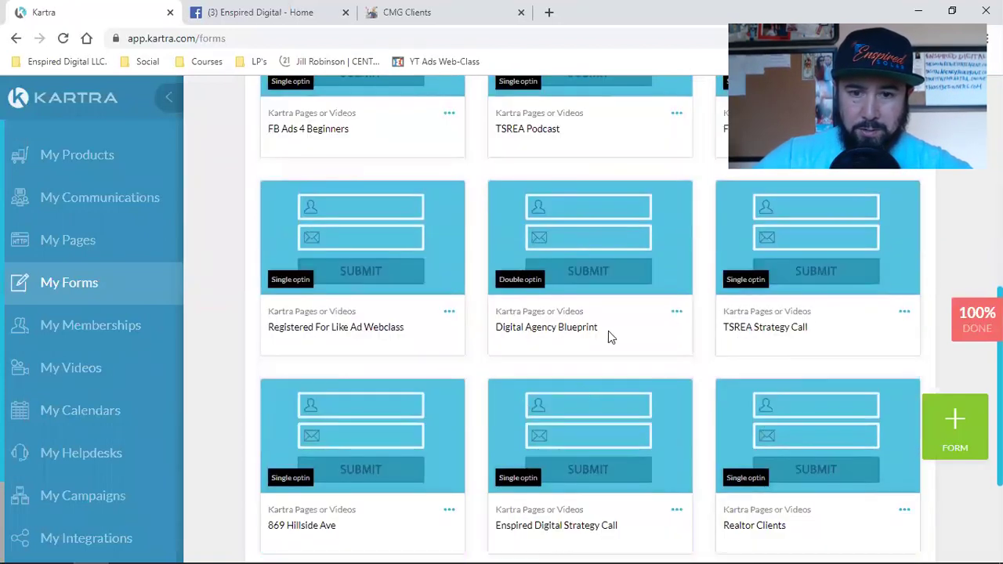
pyautogui.scroll(-3, 439, 360)
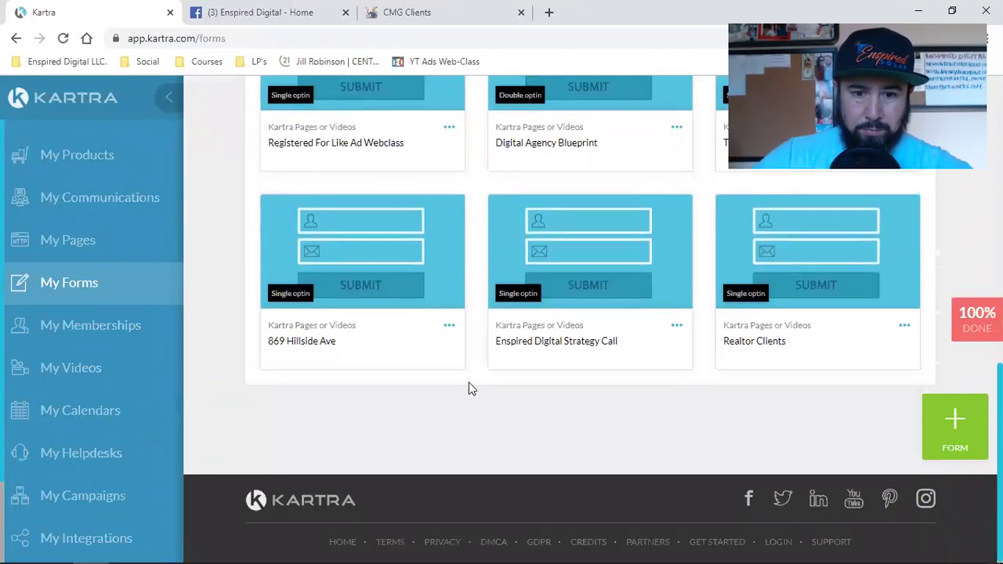
pyautogui.tripleClick(739, 343)
# Open the Realtor Clients form in Kartra's form editor through its Edit option.
pyautogui.click(904, 325)
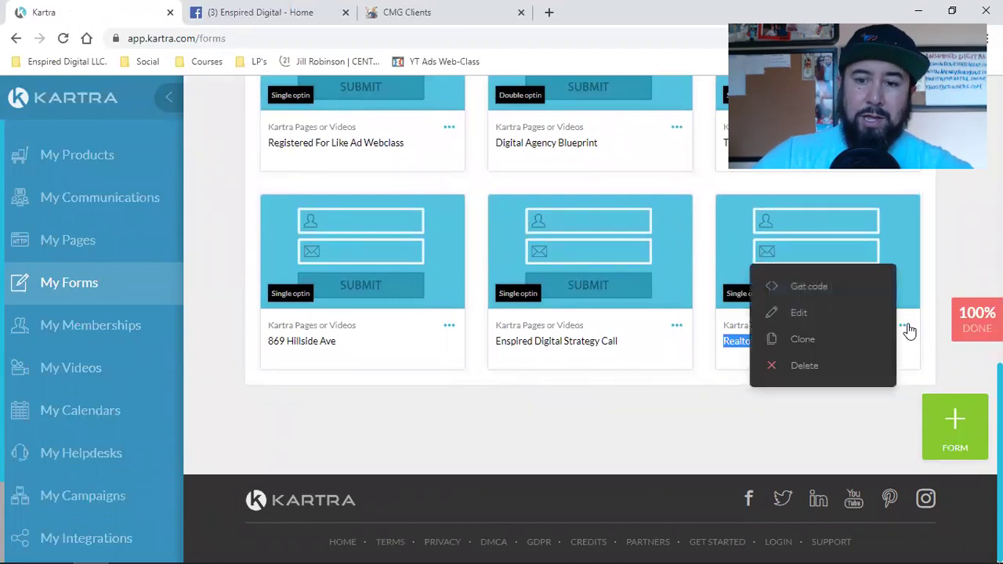
pyautogui.click(806, 312)
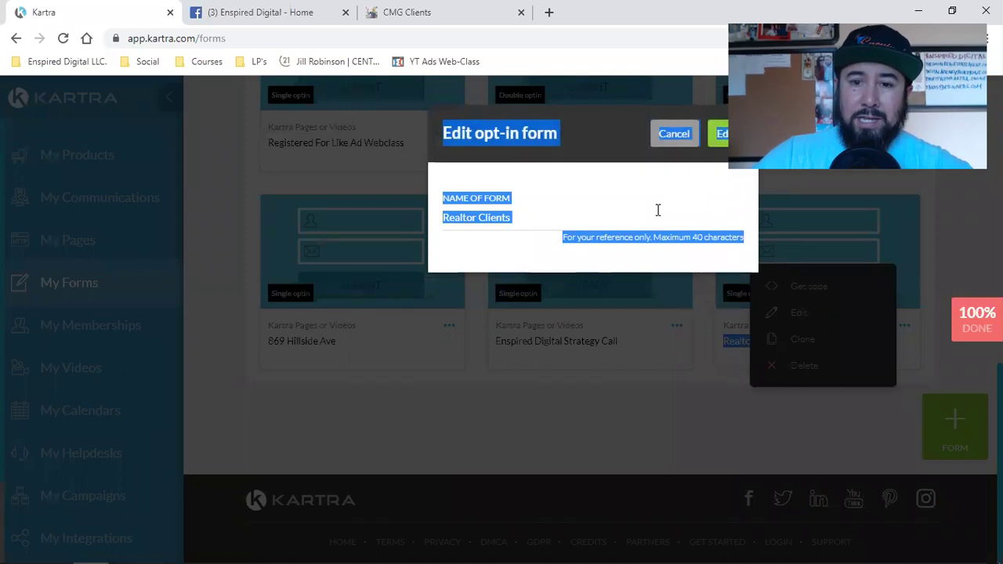
pyautogui.click(657, 210)
pyautogui.click(717, 133)
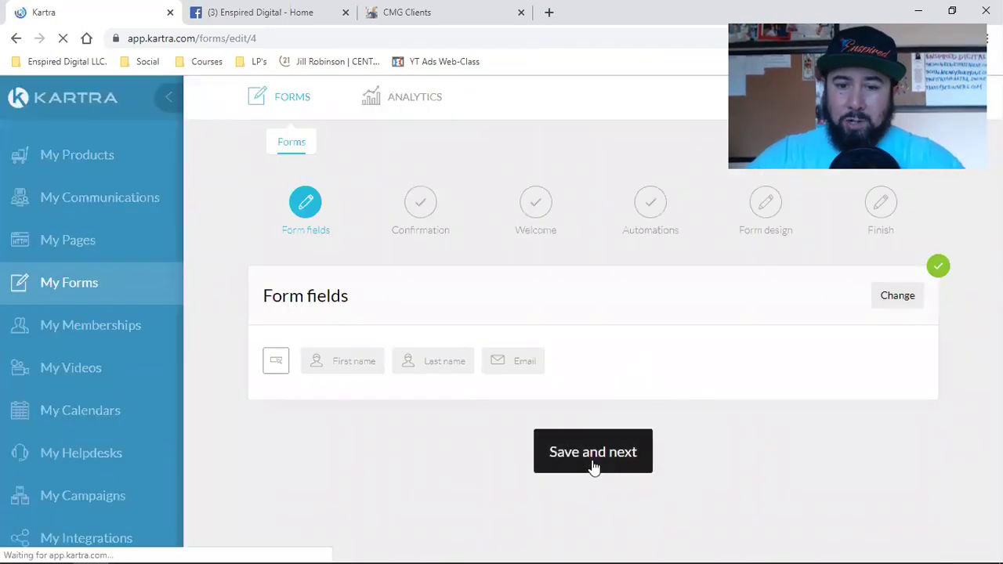
pyautogui.click(593, 463)
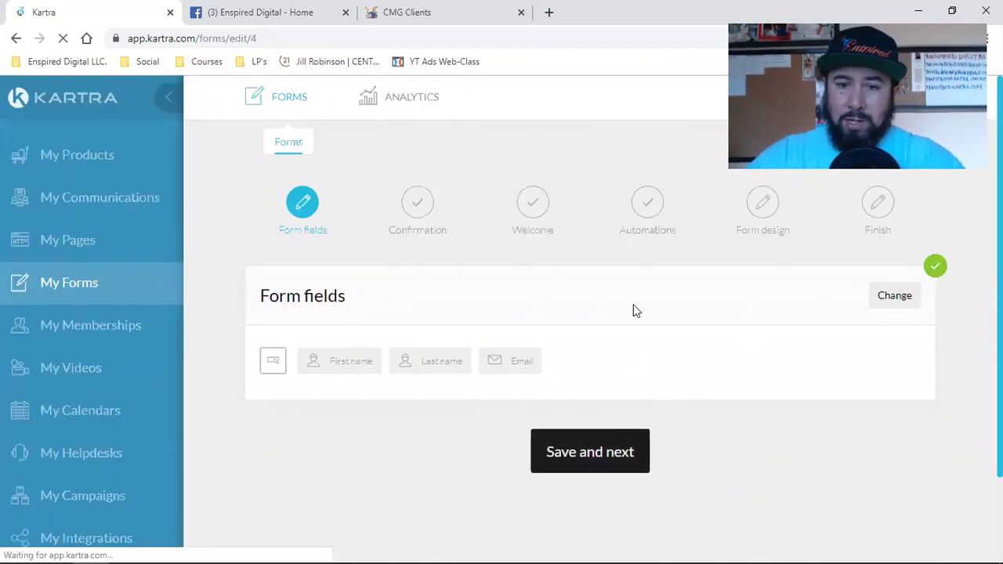
# Expand the Form fields editor to review the First name, Last name, Email fields and CMG button.
pyautogui.click(901, 303)
pyautogui.click(900, 304)
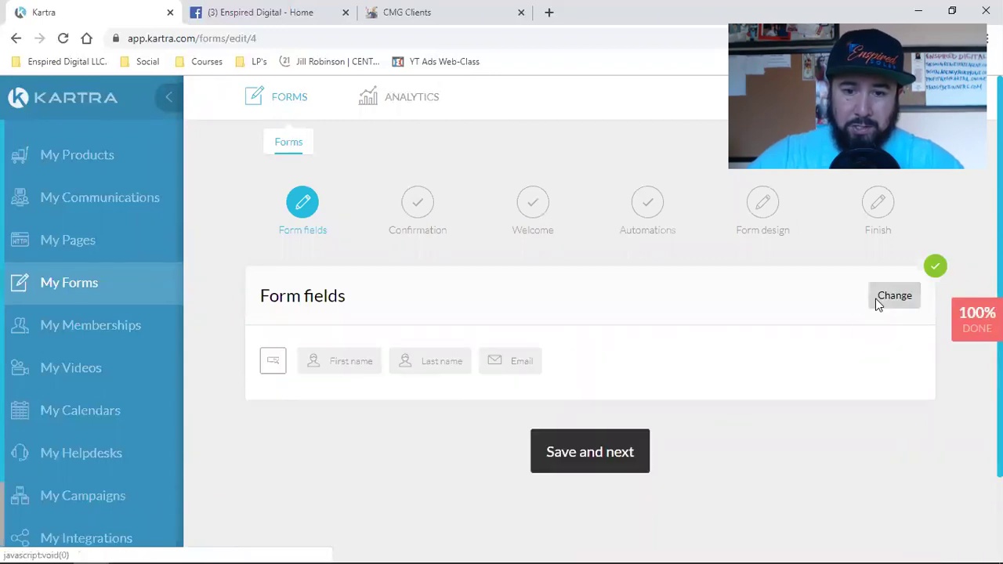
pyautogui.click(877, 304)
pyautogui.scroll(-3, 745, 358)
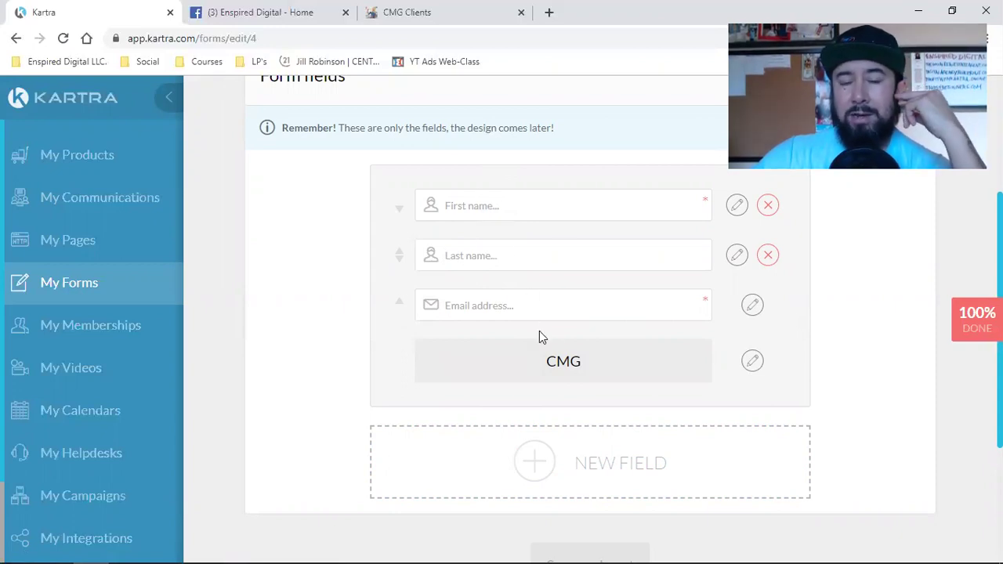
pyautogui.scroll(-2, 531, 402)
pyautogui.scroll(5, 681, 405)
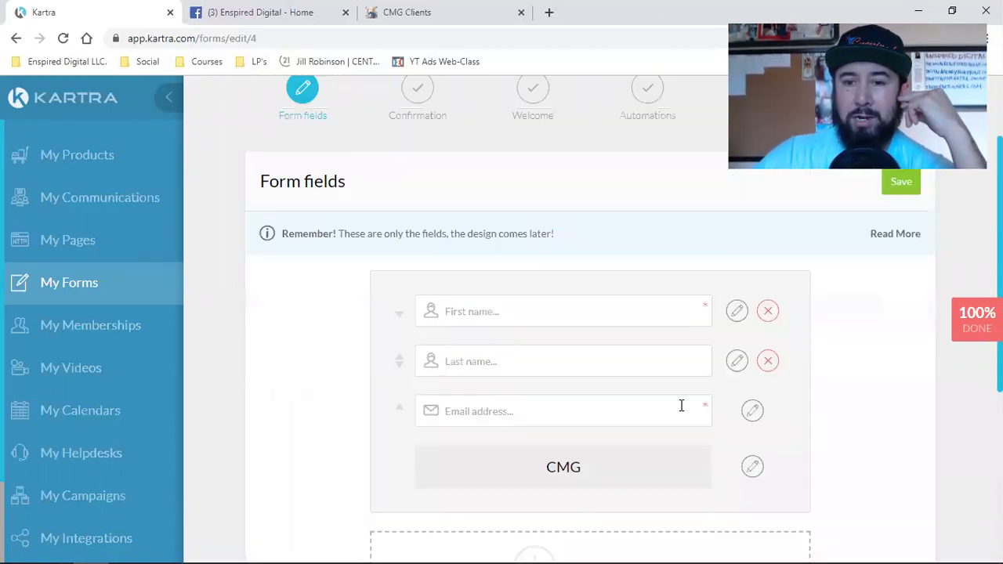
pyautogui.click(901, 298)
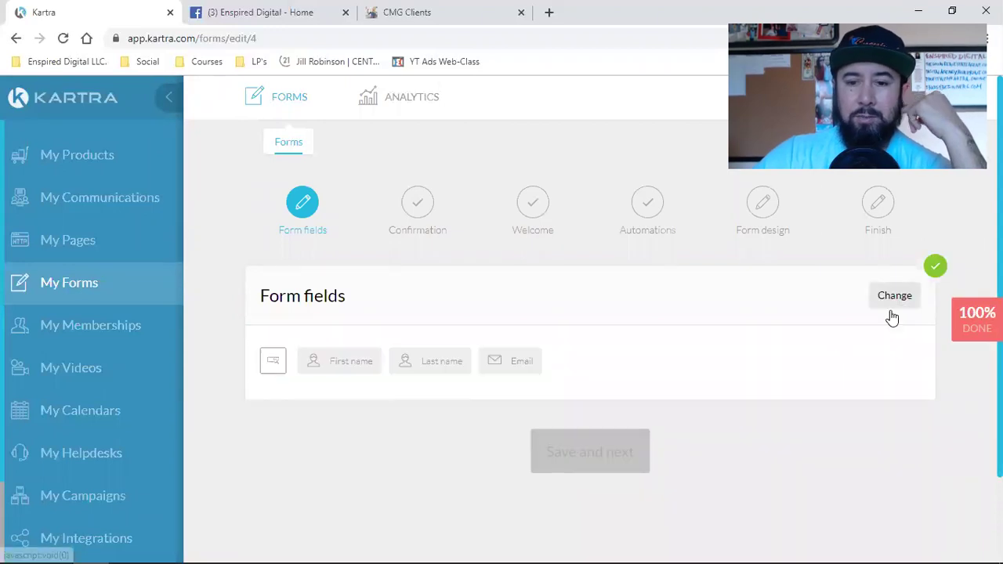
pyautogui.click(600, 352)
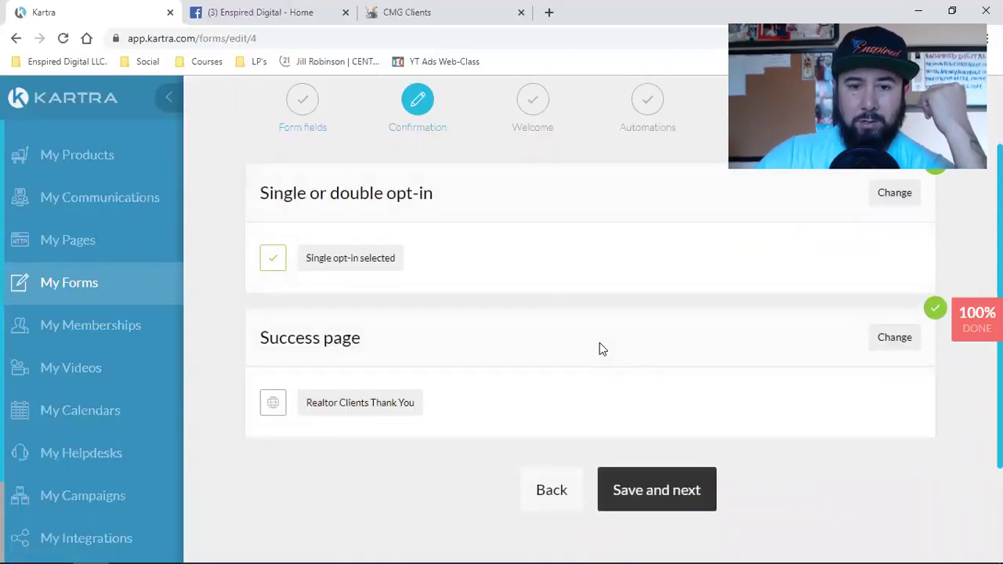
pyautogui.click(559, 481)
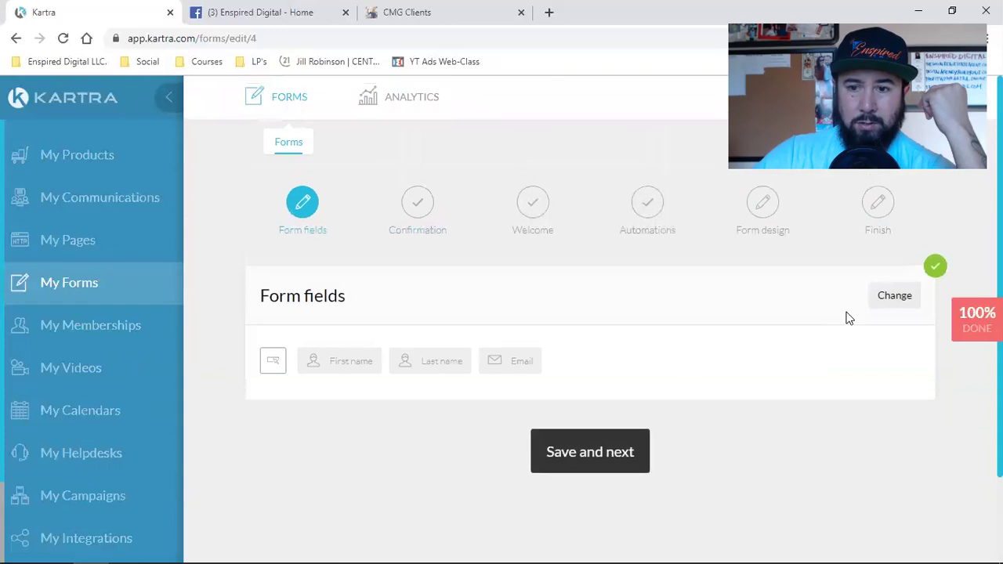
pyautogui.click(868, 308)
pyautogui.scroll(-5, 747, 353)
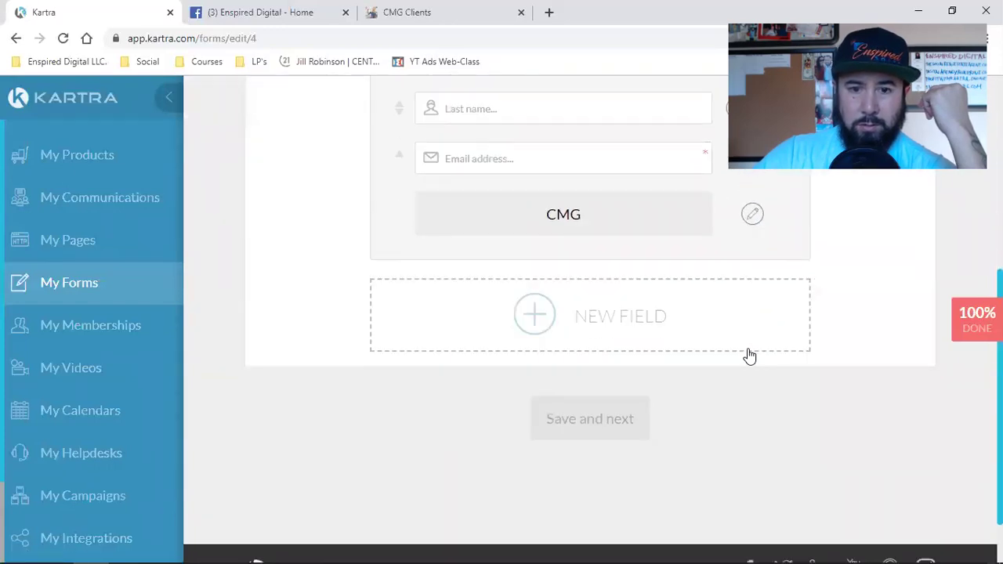
pyautogui.scroll(2, 747, 354)
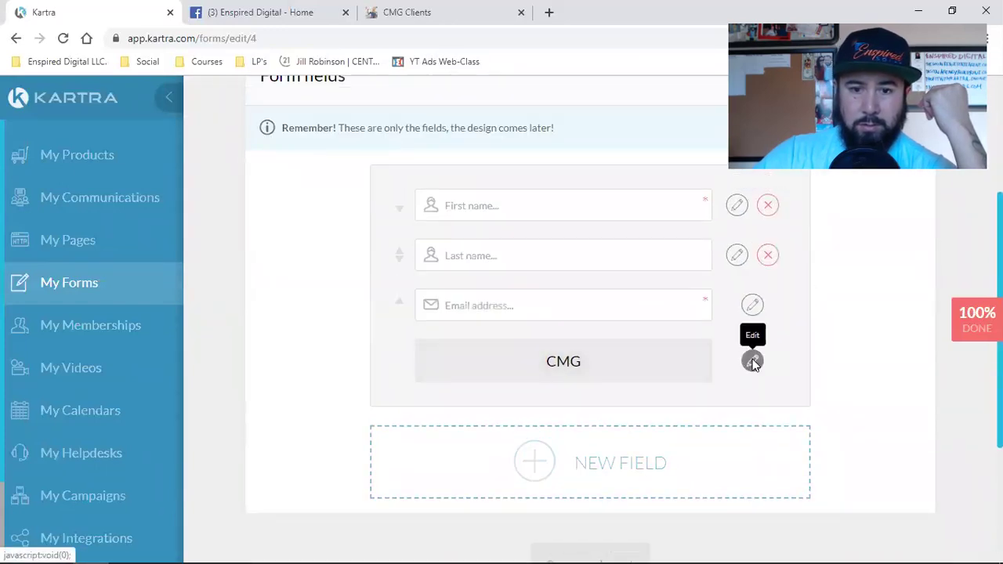
# Replace the submit button text CMG with 'Enspired Digital' after checking the live CMG page.
pyautogui.click(752, 361)
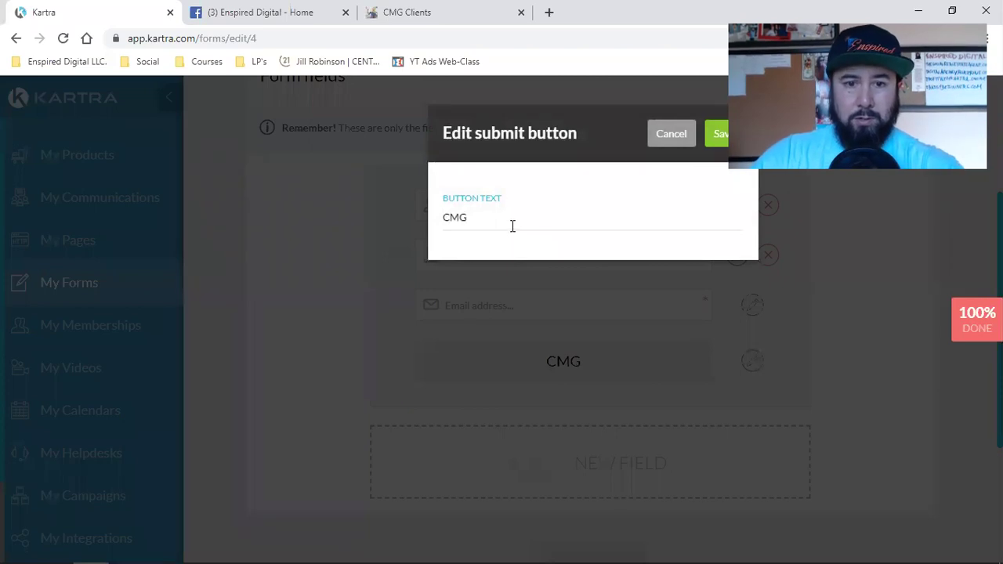
pyautogui.click(400, 14)
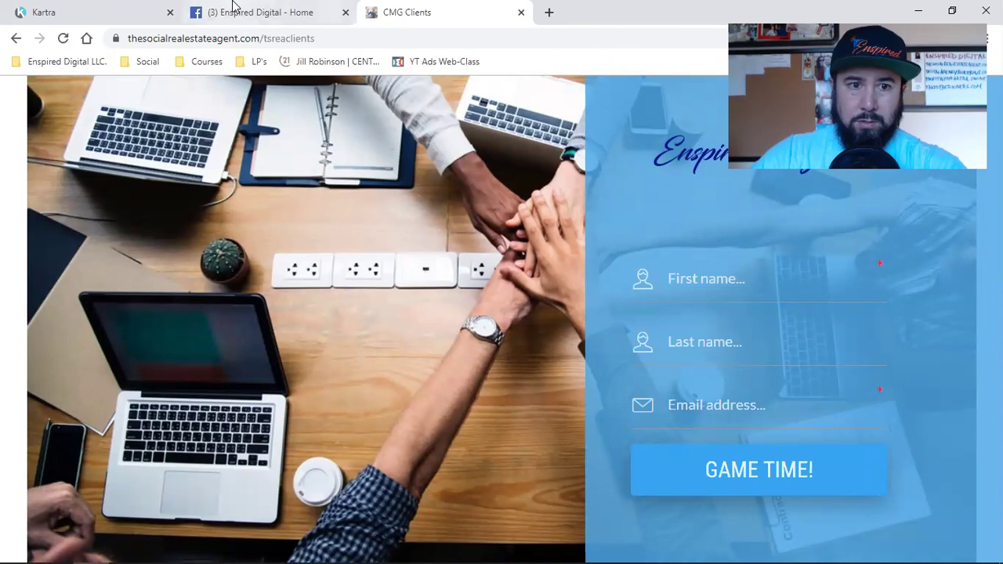
pyautogui.click(35, 8)
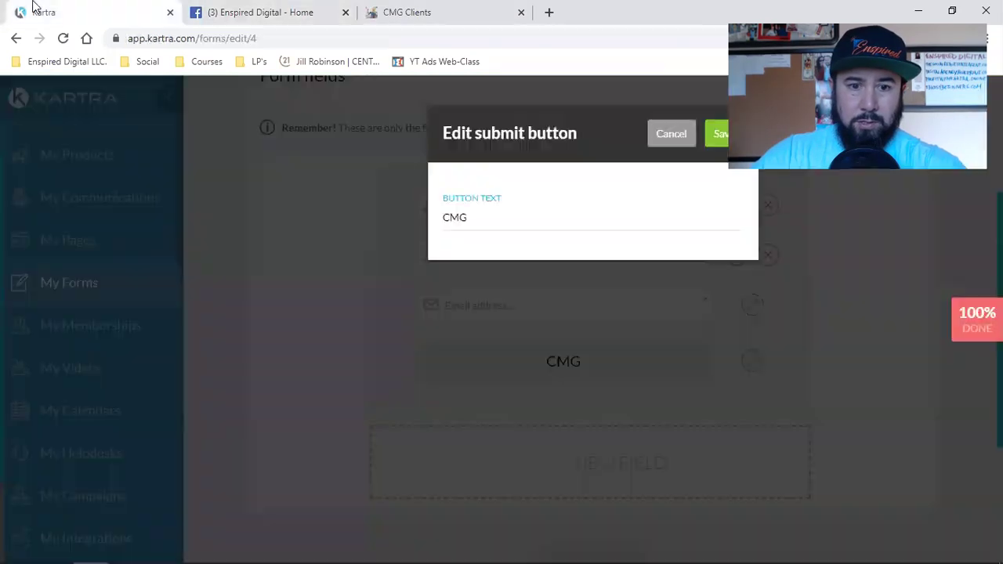
pyautogui.doubleClick(455, 215)
pyautogui.write('Enspired Digit')
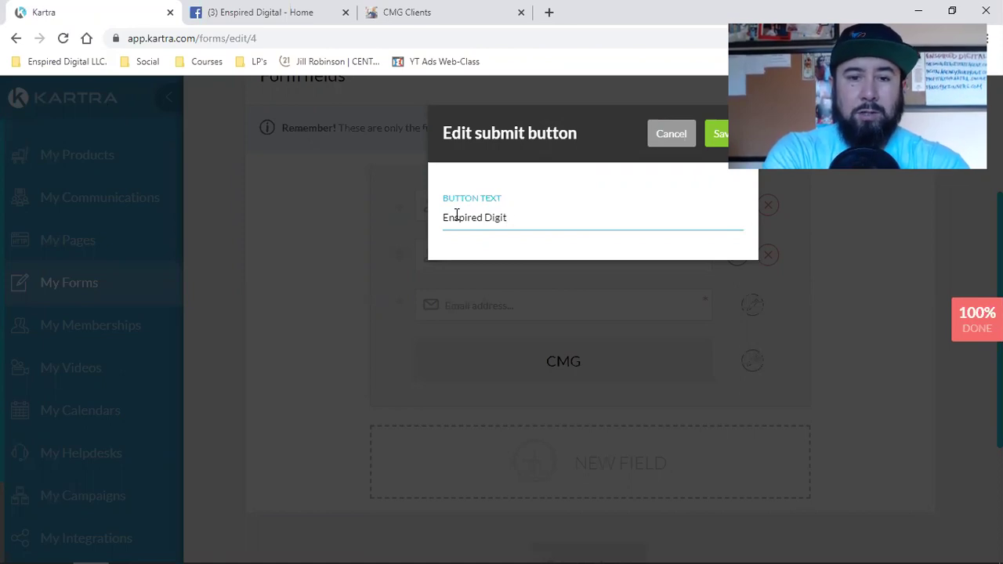
pyautogui.write('al')
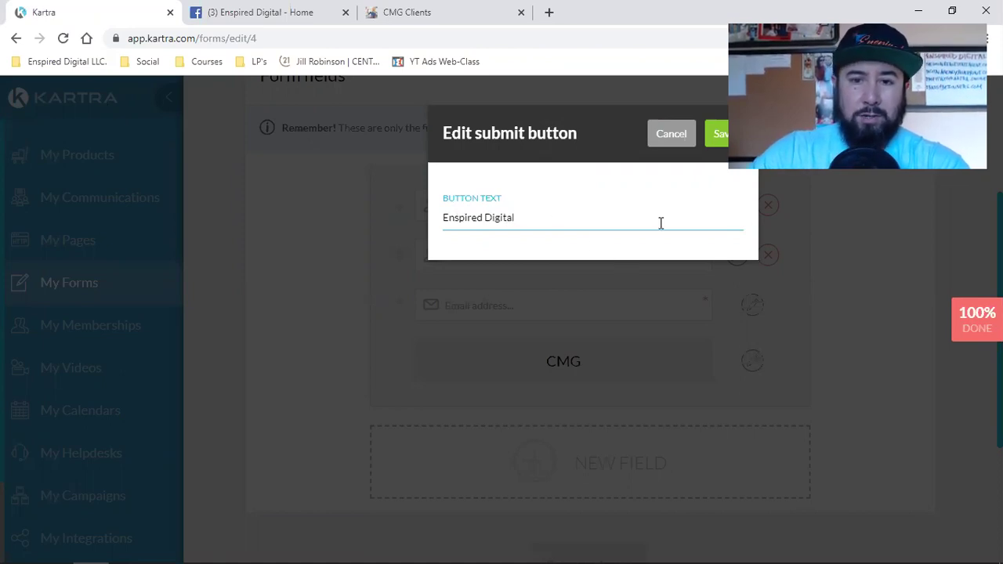
# Save the new submit button text and advance the form to the confirmation step.
pyautogui.click(714, 134)
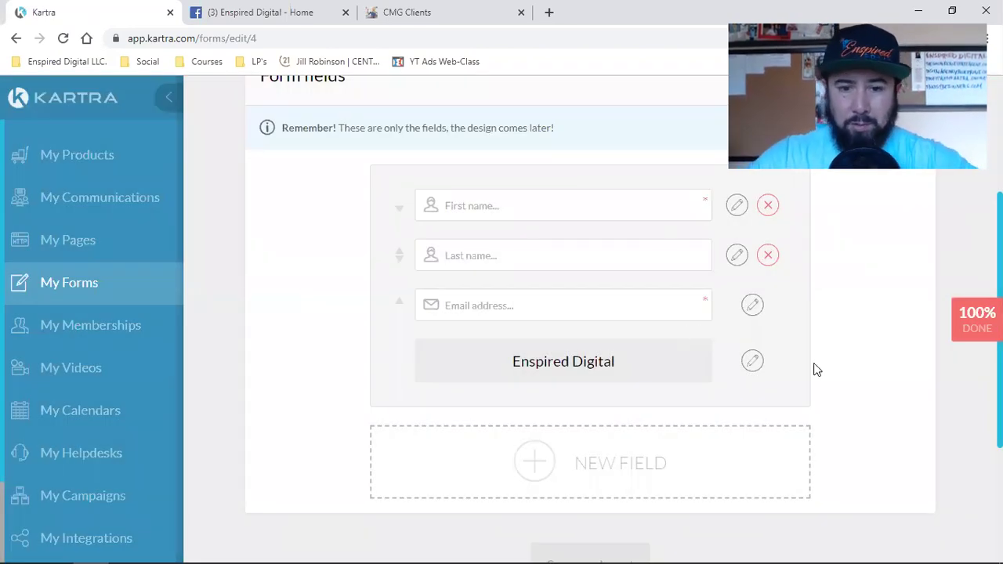
pyautogui.scroll(-3, 815, 372)
pyautogui.scroll(5, 815, 376)
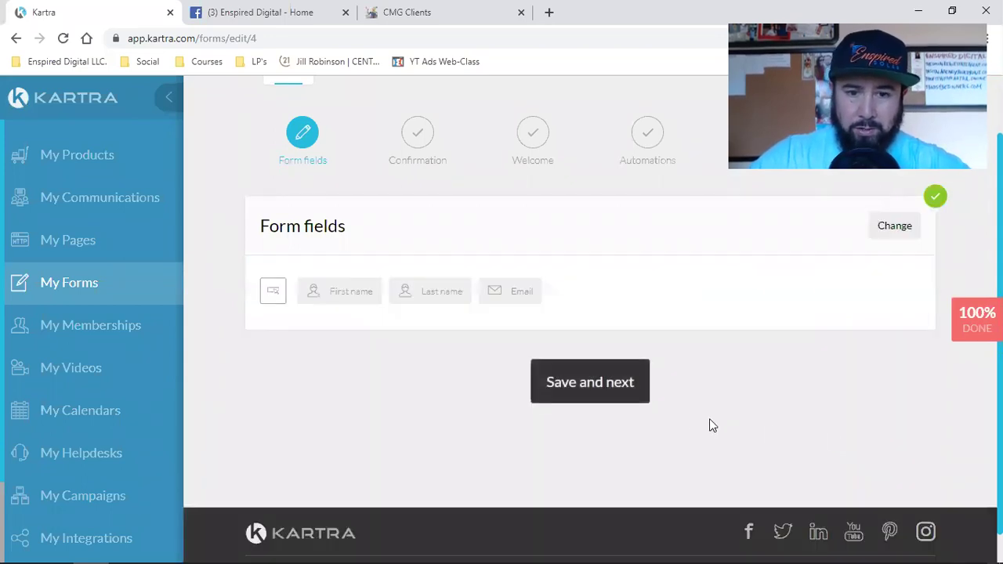
pyautogui.click(595, 387)
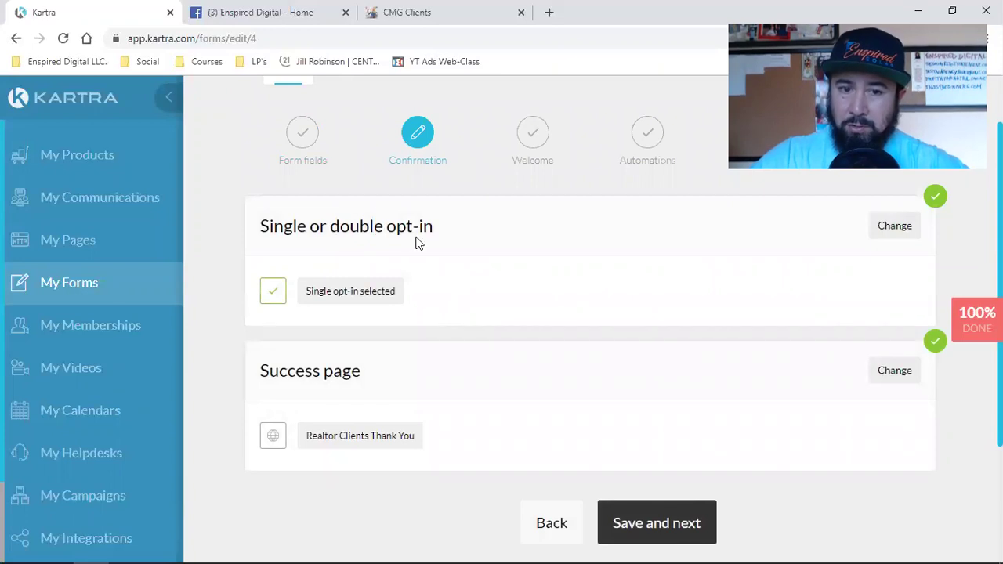
# Open the Success page settings, then switch to the CMG Clients landing page.
pyautogui.scroll(-1, 376, 381)
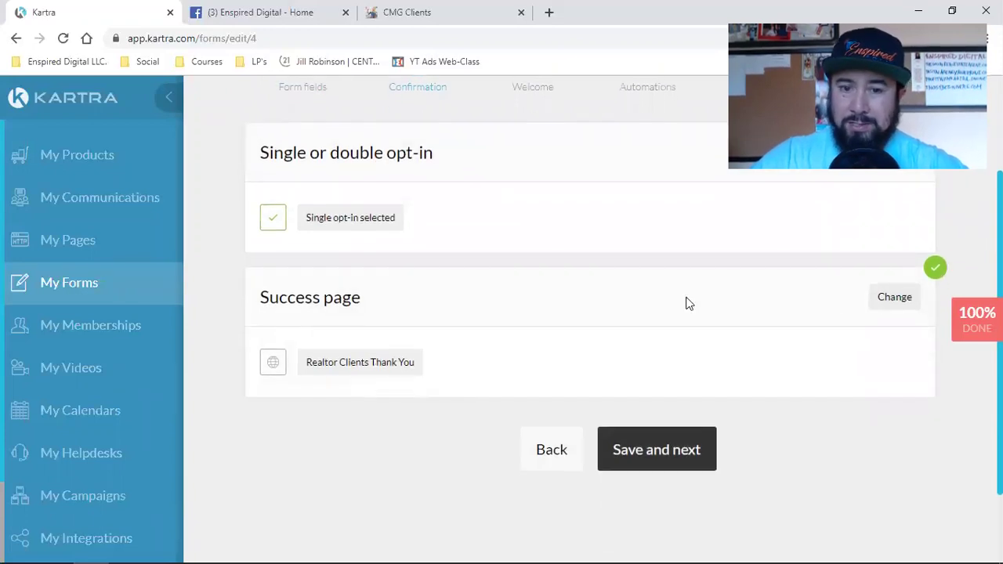
pyautogui.click(911, 303)
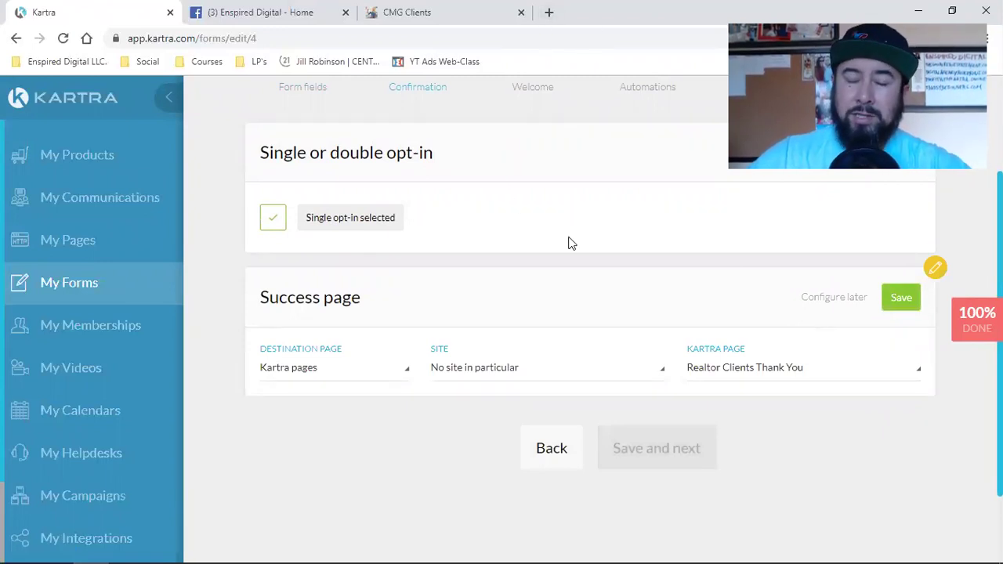
pyautogui.click(463, 12)
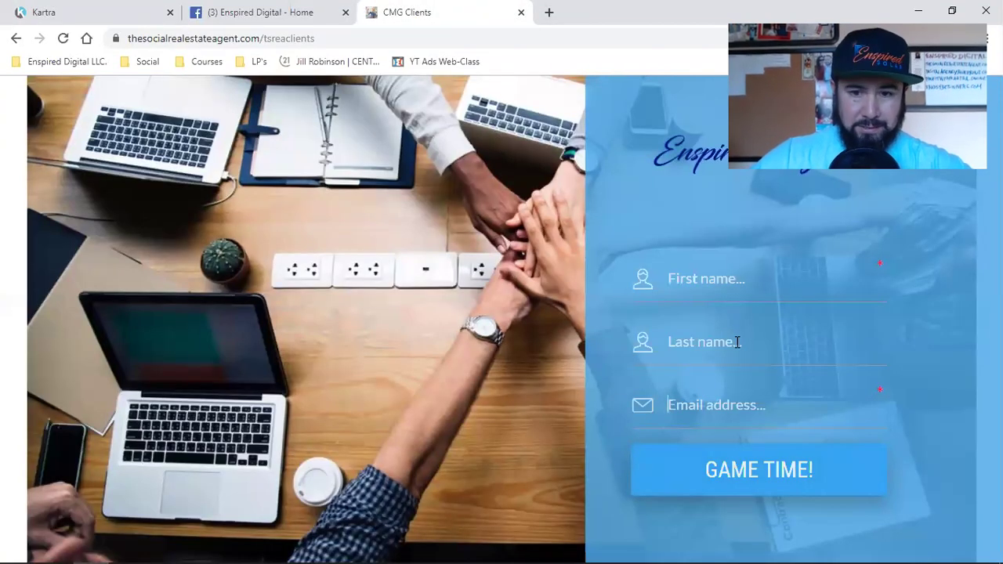
# Fill the opt-in form with a test first name and last name 'Test', then begin a gmail address.
pyautogui.click(743, 279)
pyautogui.write('Da')
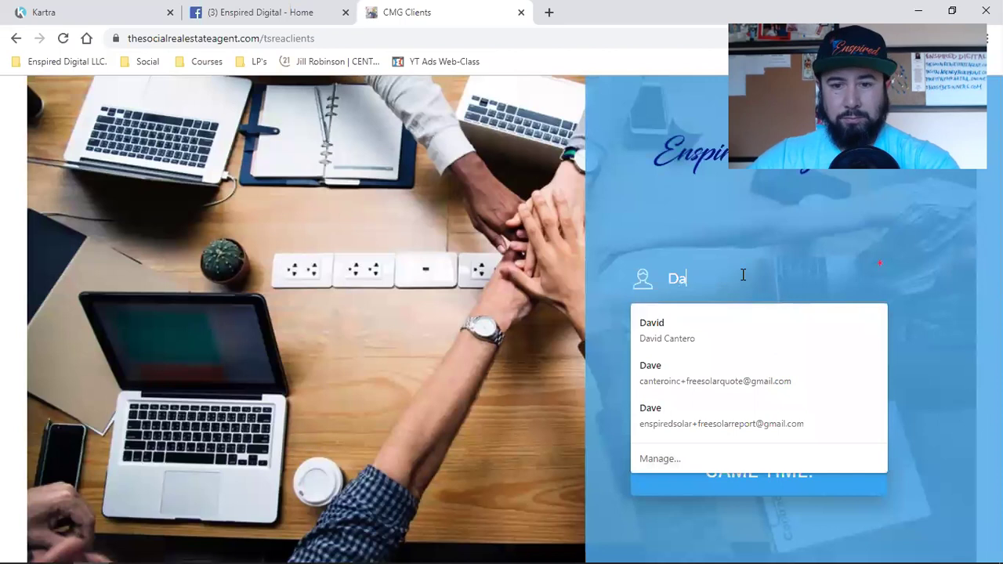
pyautogui.write('ve')
pyautogui.press('Tab')
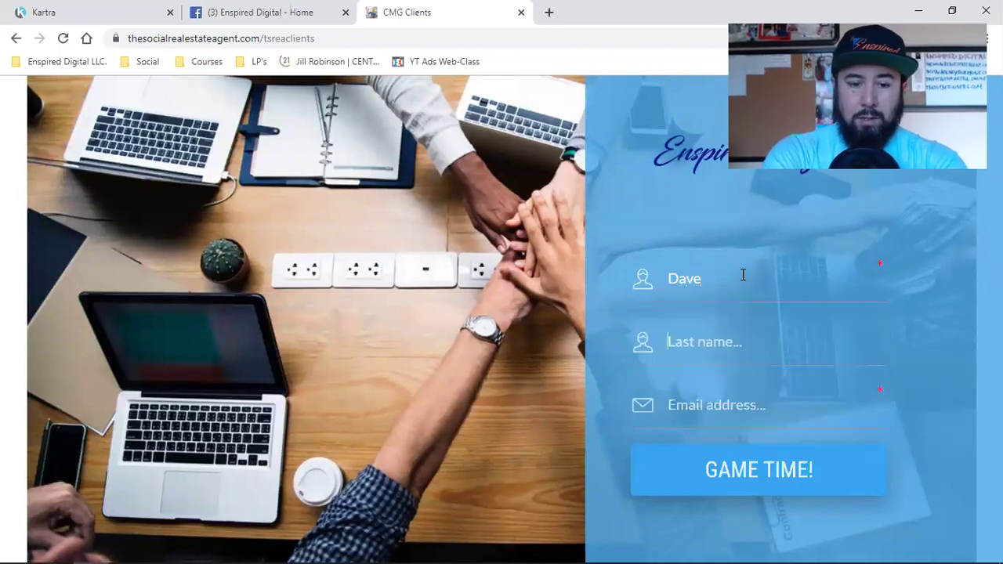
pyautogui.write('Test')
pyautogui.press('Tab')
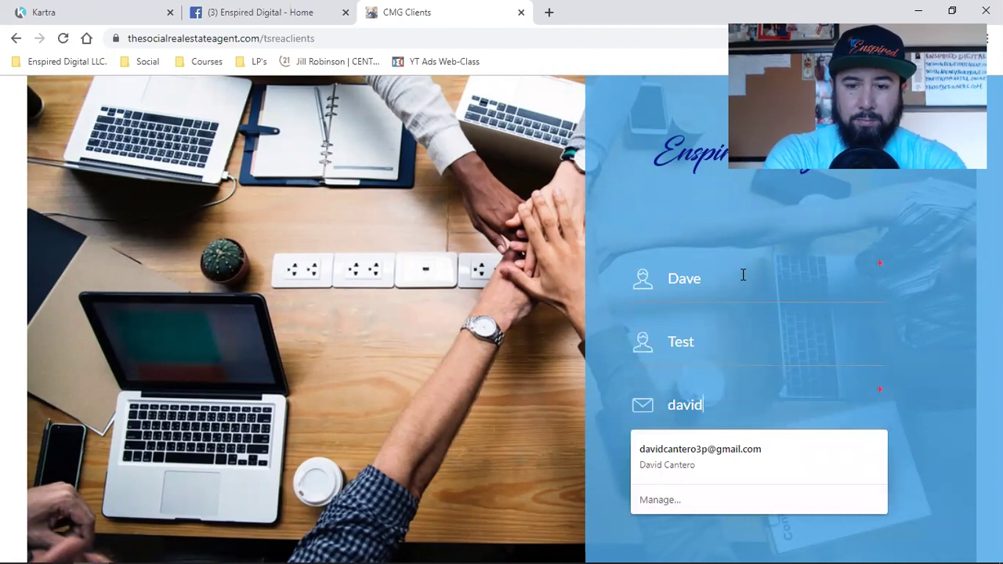
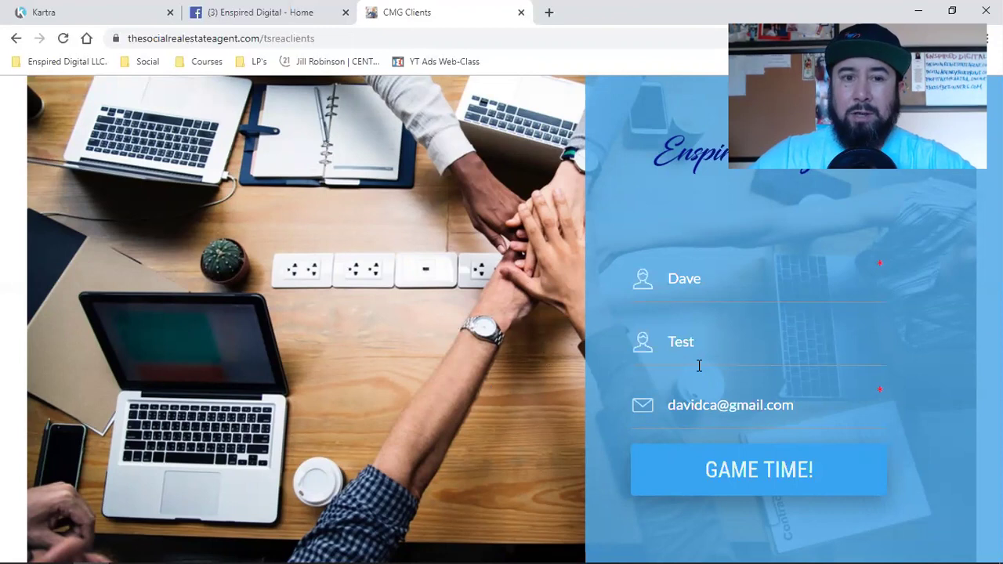
# Reload the TSREA Clients opt-in page and replace the prefilled first name with a test name.
pyautogui.click(56, 63)
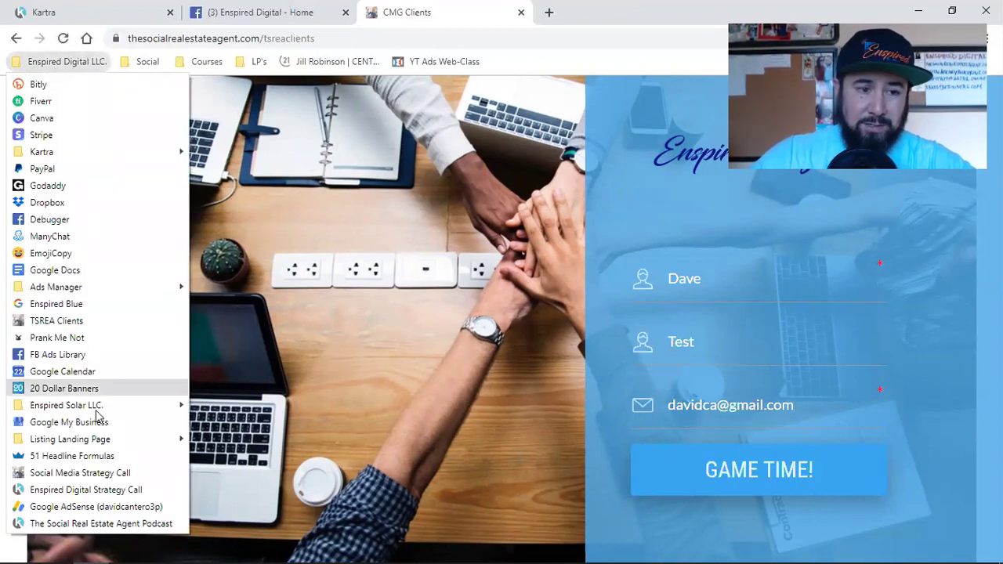
pyautogui.click(84, 326)
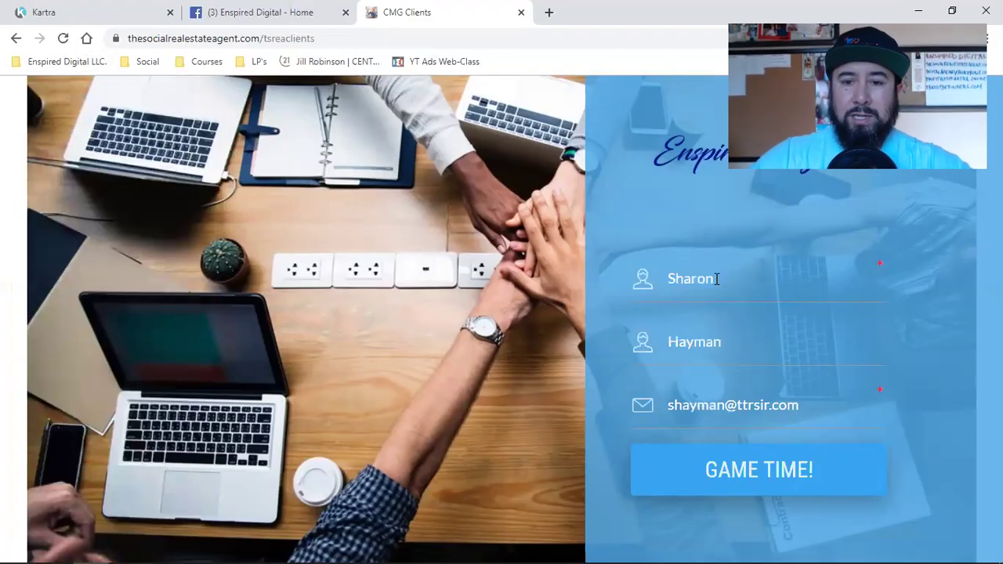
pyautogui.doubleClick(716, 279)
pyautogui.write('Dave')
pyautogui.press('Tab')
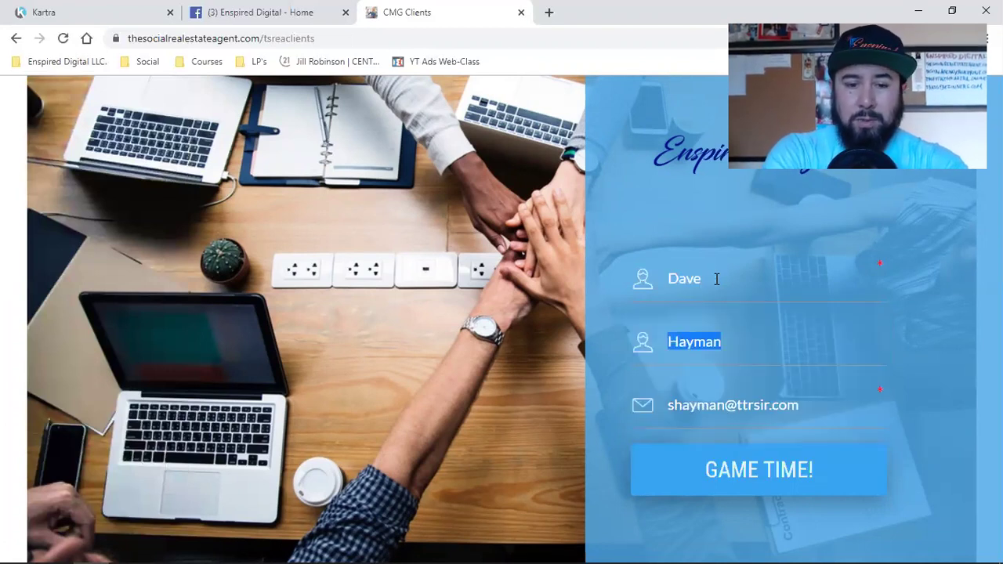
# Correct the last name to 'Test' and retype a test gmail address in the email field.
pyautogui.write('TEst')
pyautogui.press('BackSpace')
pyautogui.press('BackSpace')
pyautogui.write('s')
pyautogui.press('BackSpace')
pyautogui.press('BackSpace')
pyautogui.write('est')
pyautogui.press('Tab')
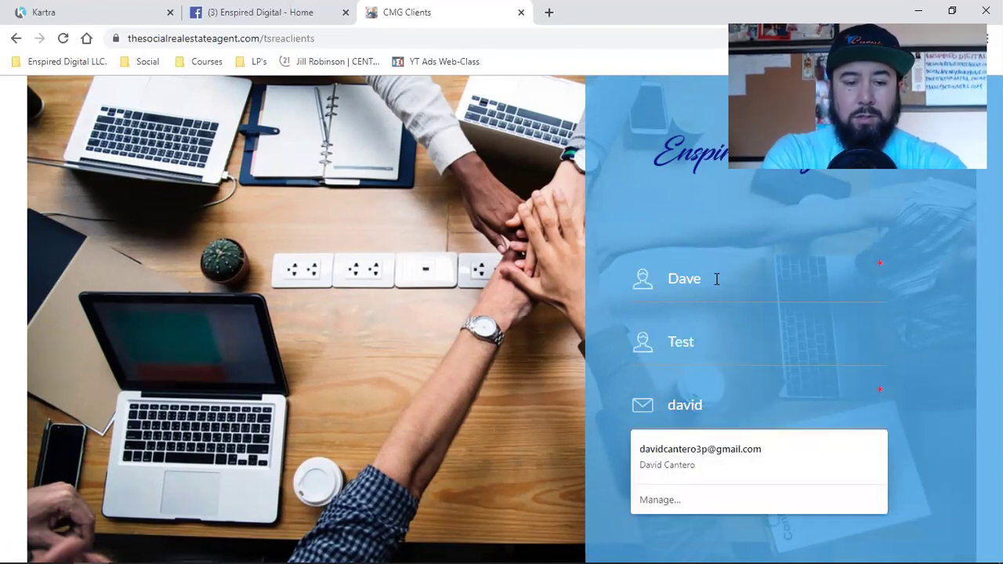
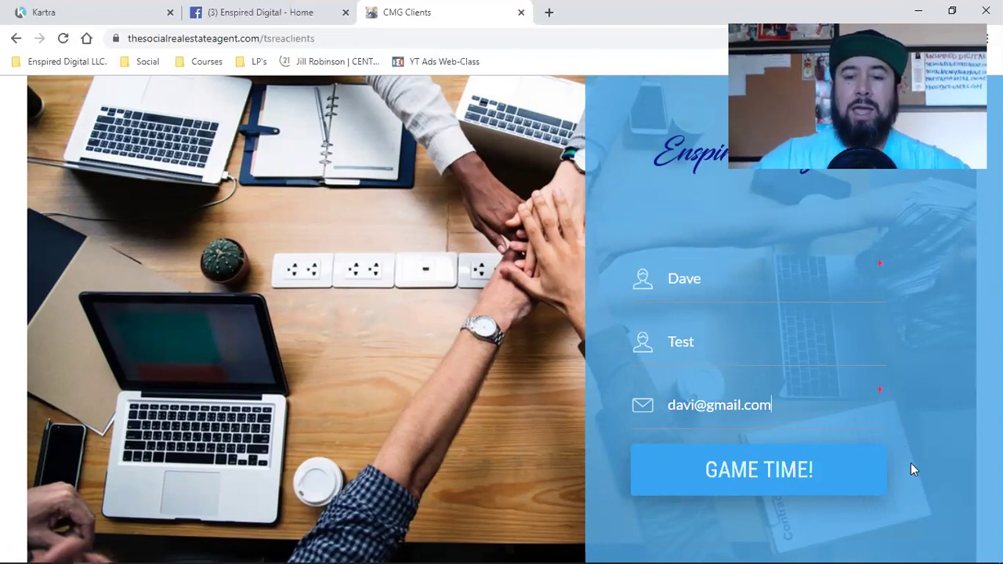
# Submit the form with GAME TIME! and check that Pixel Helper shows PageView and Purchase events.
pyautogui.click(709, 476)
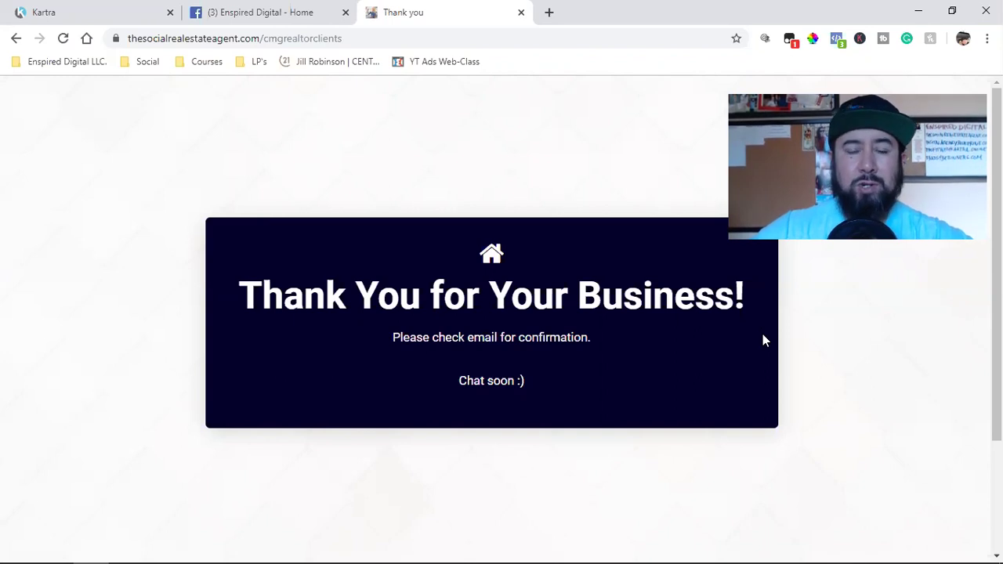
pyautogui.click(837, 40)
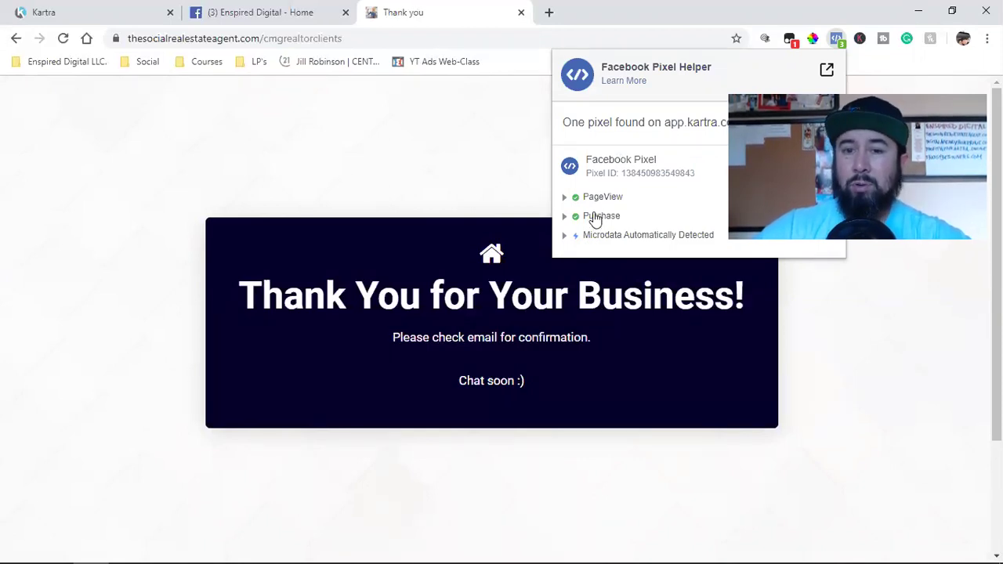
# Dismiss the Facebook Pixel Helper popup, leaving the Thank You for Your Business page in view.
pyautogui.click(890, 377)
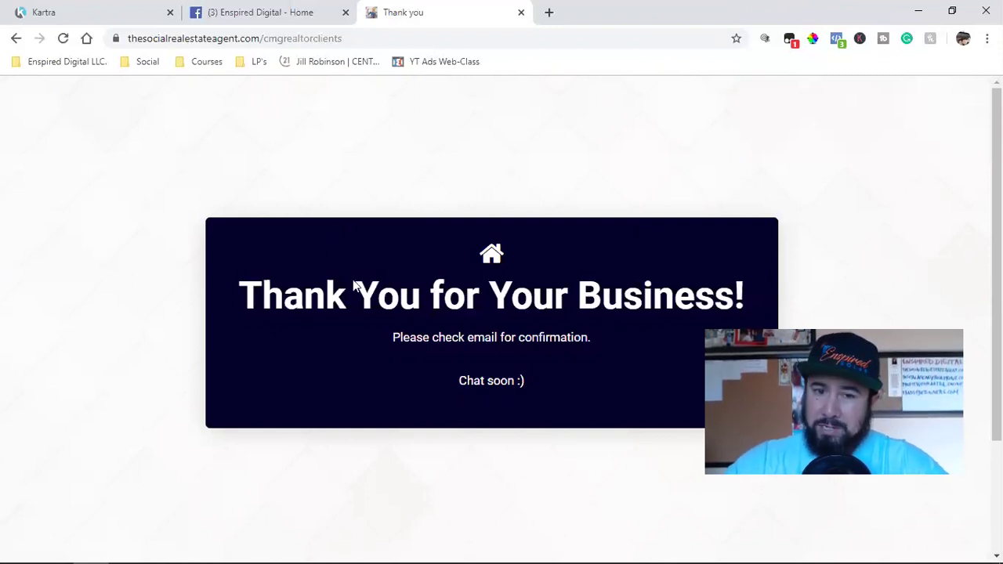
# Expand the Purchase event's details in Pixel Helper, then switch to the Enspired Digital Facebook tab.
pyautogui.click(836, 39)
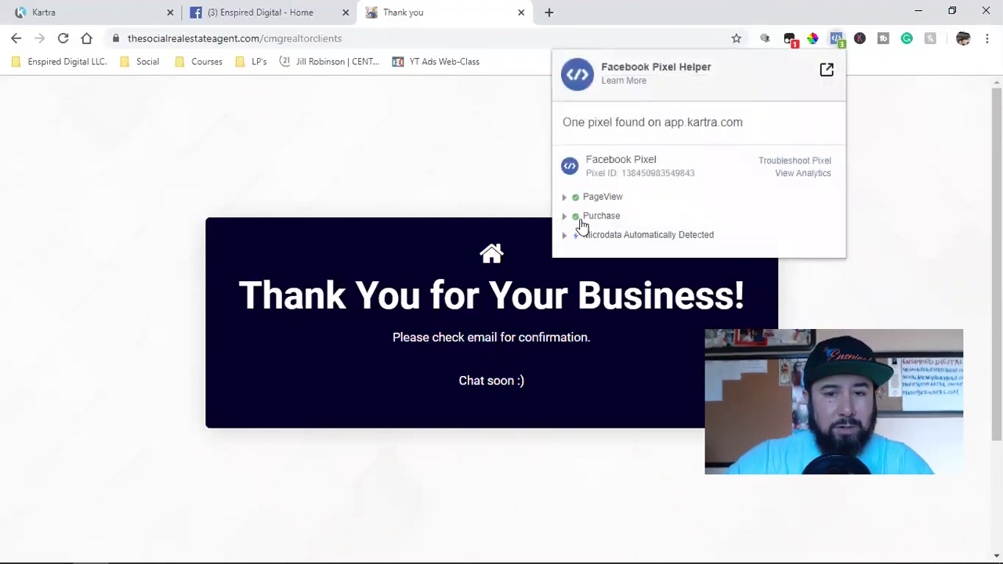
pyautogui.click(919, 235)
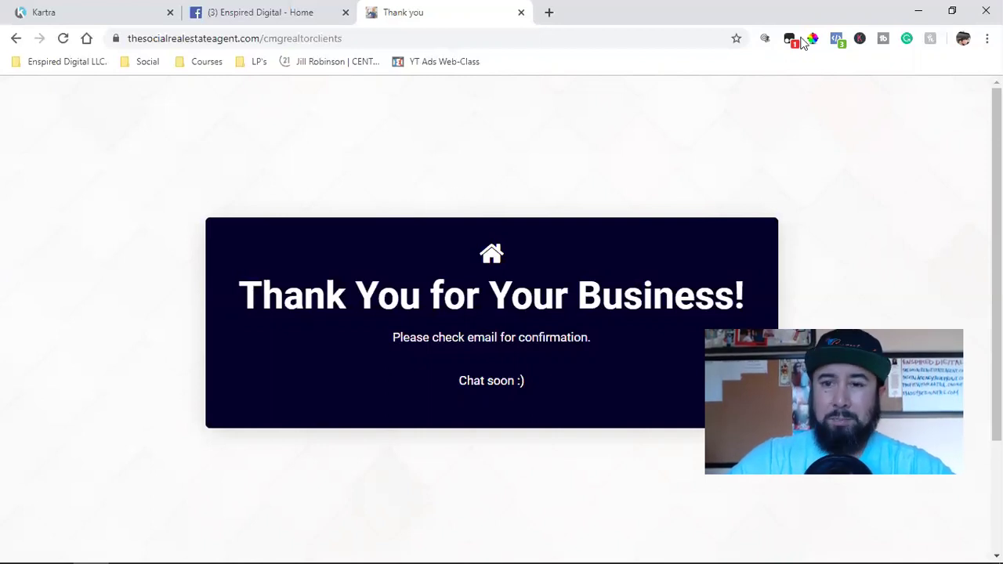
pyautogui.click(837, 37)
pyautogui.click(593, 219)
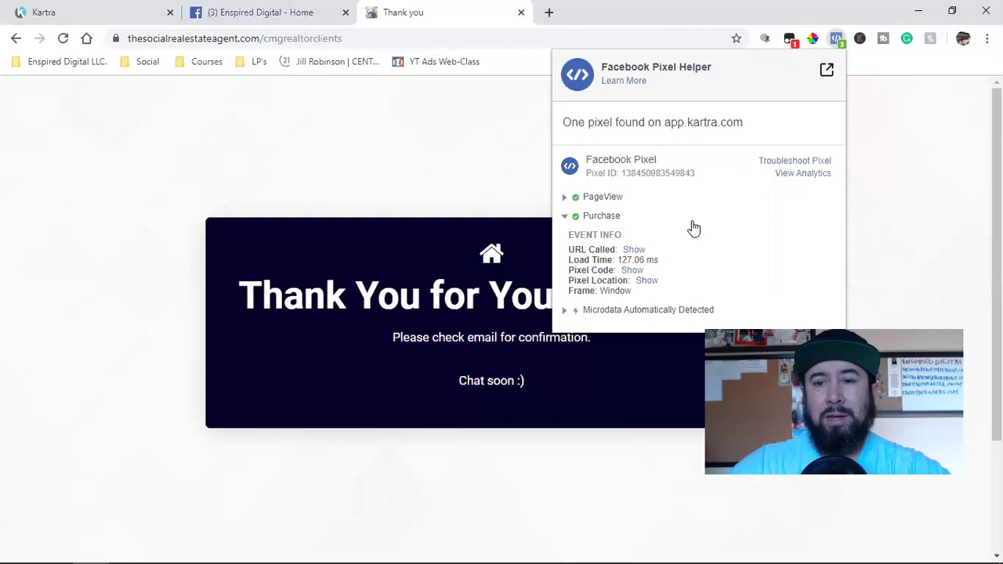
pyautogui.click(891, 177)
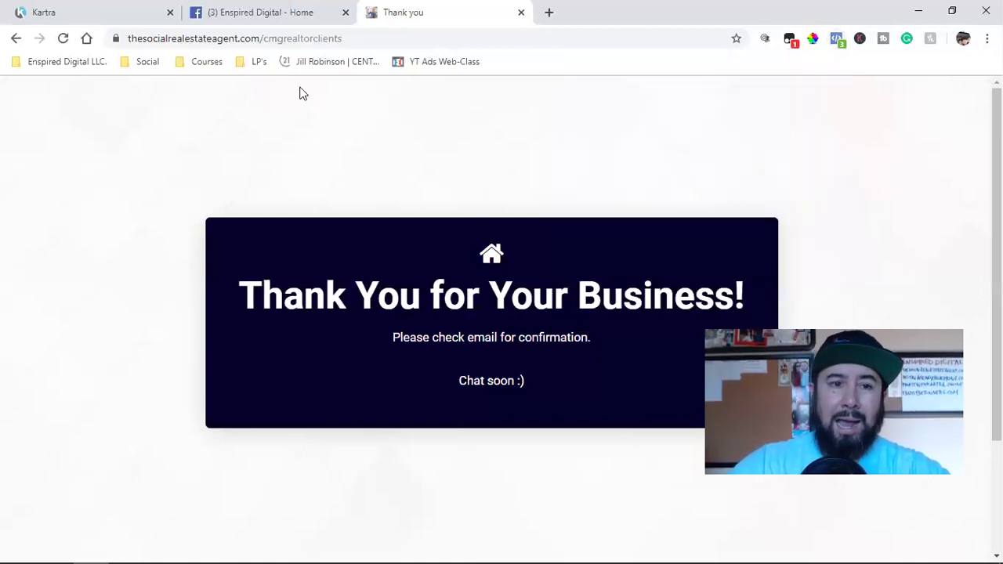
pyautogui.click(243, 11)
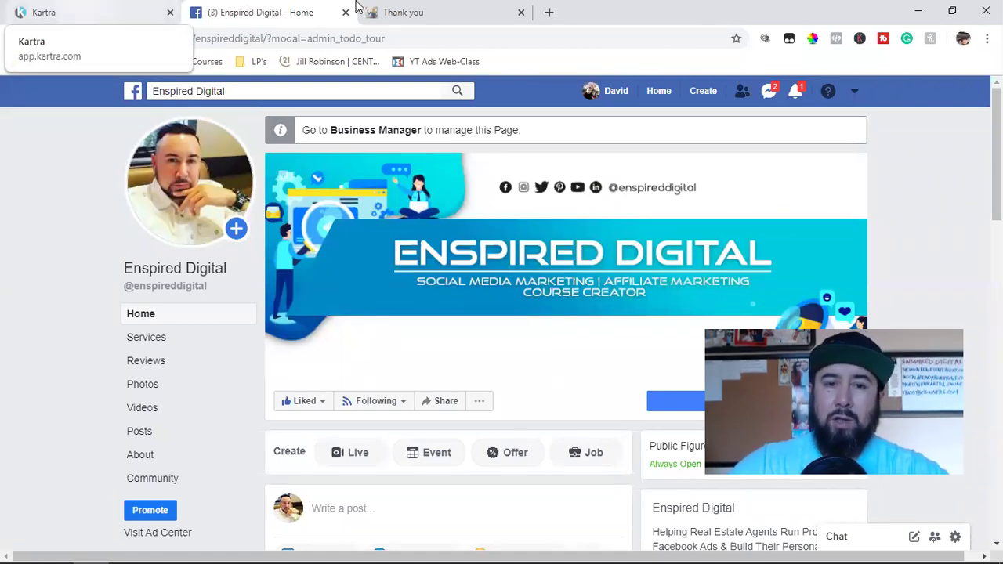
# Return to the Thank You for Your Business page and scroll down to its footer.
pyautogui.click(415, 11)
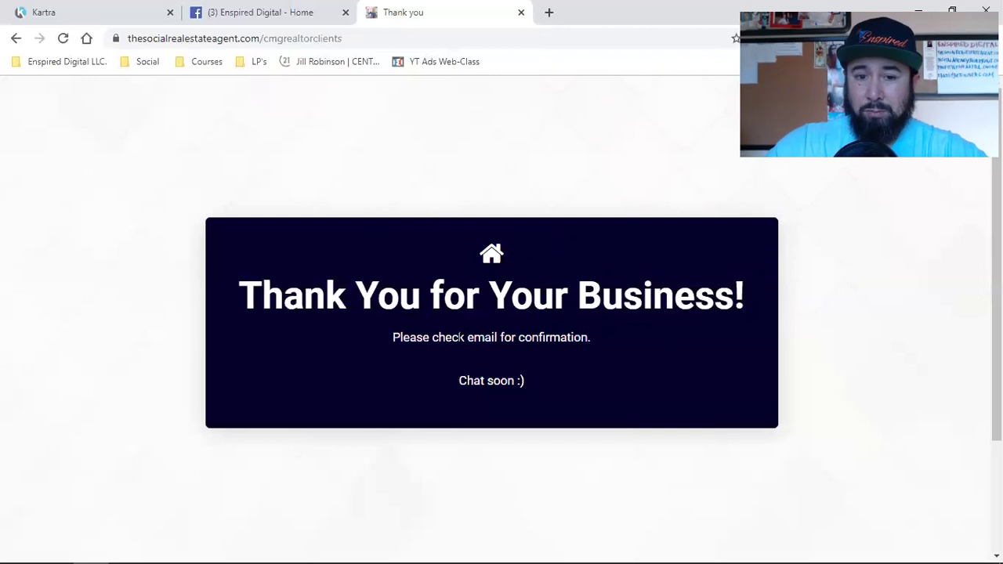
pyautogui.scroll(-2, 475, 362)
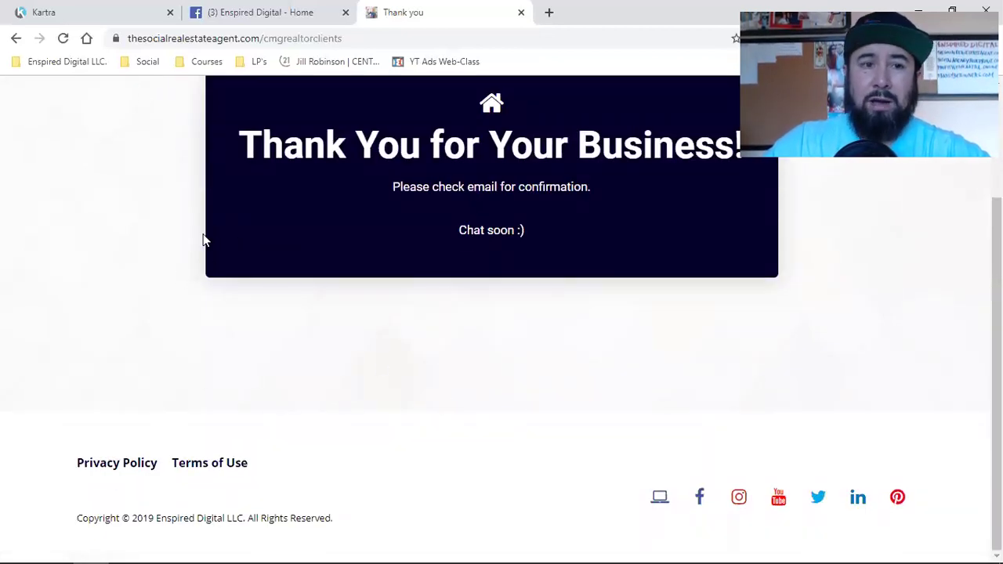
# Keep Realtor Clients Thank You as the success page and check the published thank-you page.
pyautogui.click(114, 9)
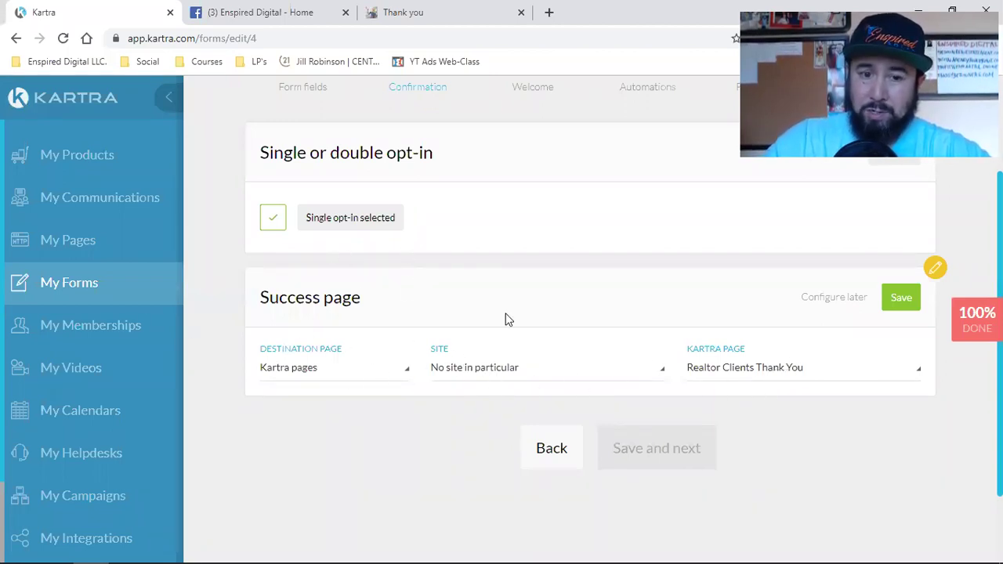
pyautogui.click(898, 297)
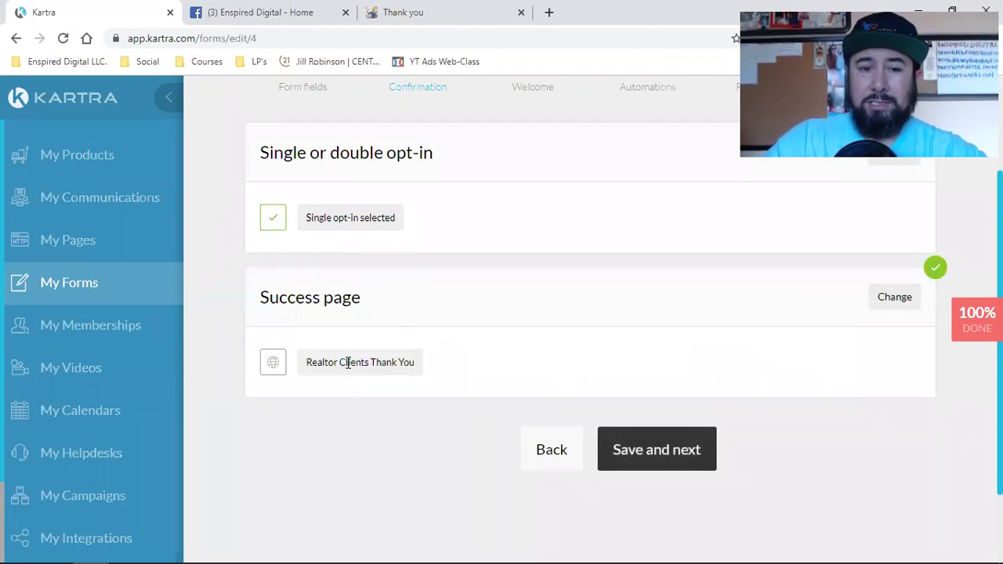
pyautogui.tripleClick(345, 361)
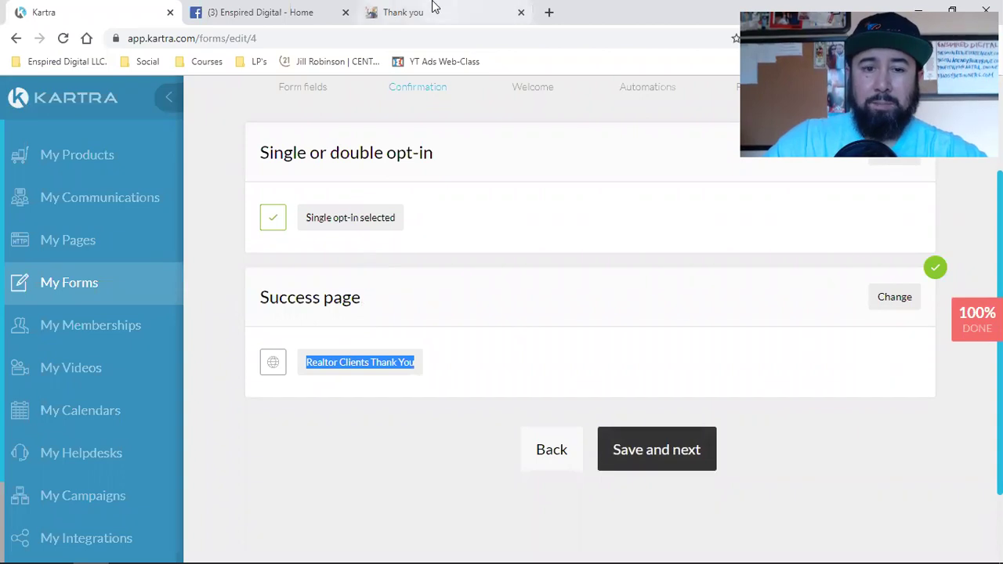
pyautogui.click(431, 9)
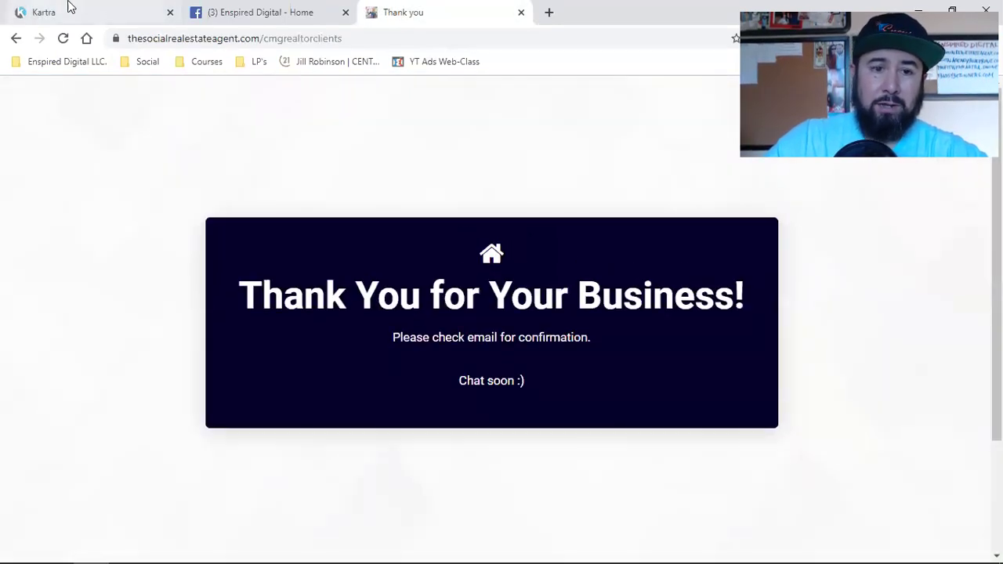
pyautogui.click(71, 10)
# Advance the form to the Welcome step and open the welcome message settings and email.
pyautogui.click(648, 460)
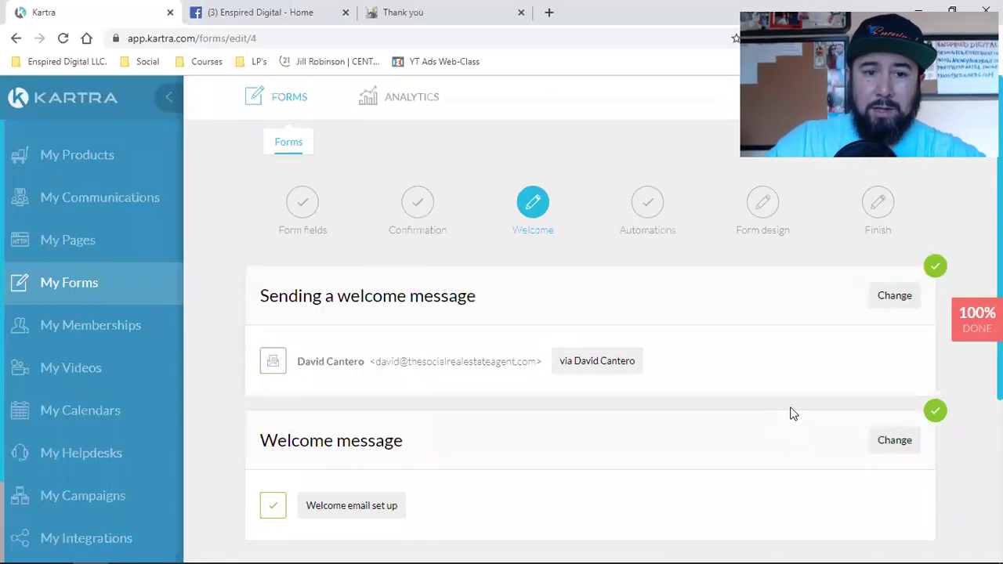
pyautogui.click(898, 298)
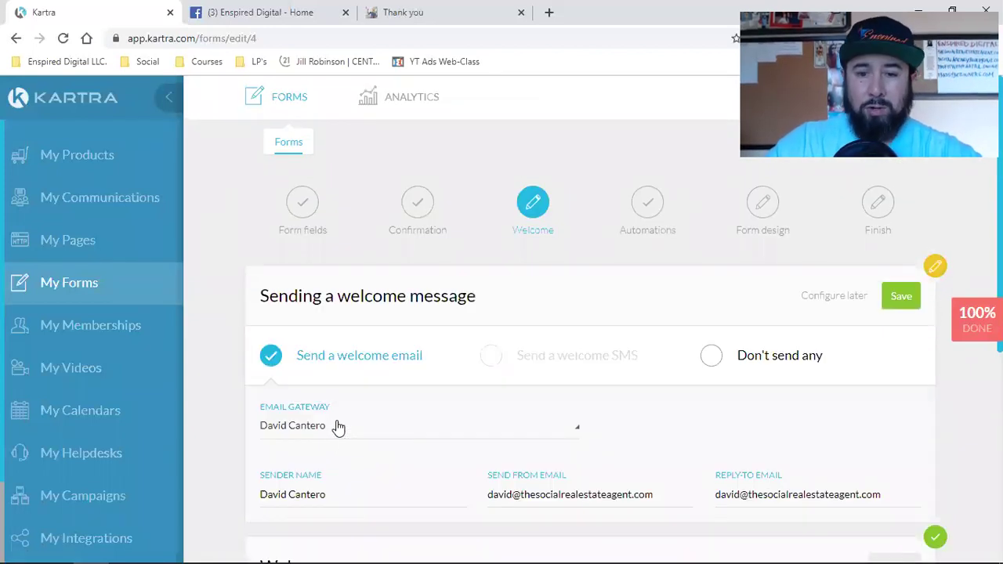
pyautogui.scroll(-3, 337, 427)
pyautogui.scroll(-2, 336, 420)
pyautogui.scroll(3, 754, 322)
pyautogui.scroll(2, 791, 366)
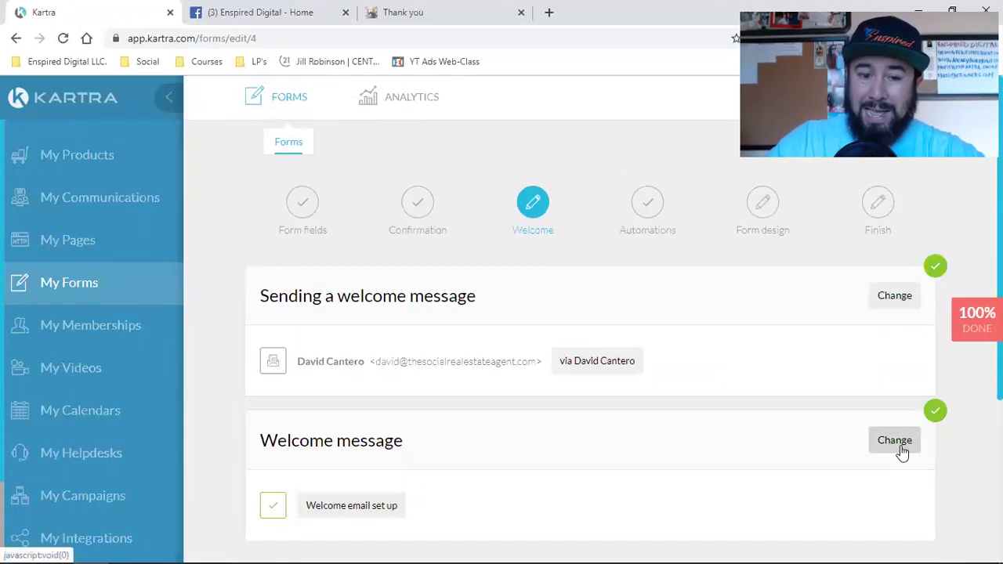
pyautogui.click(901, 448)
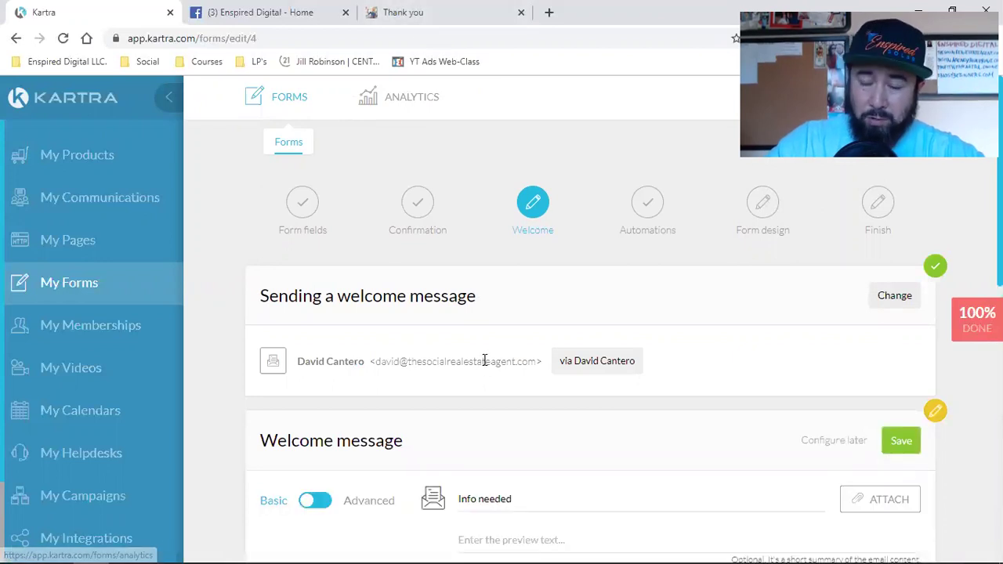
pyautogui.click(470, 9)
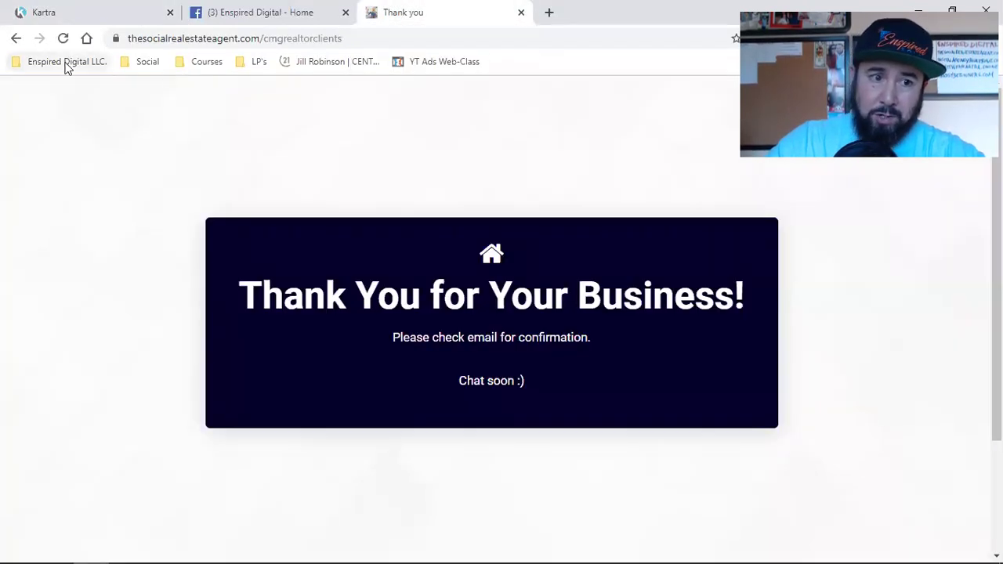
# Reload the TSREA Clients sign-up page and replace the test first and last names with new ones.
pyautogui.click(67, 63)
pyautogui.click(57, 320)
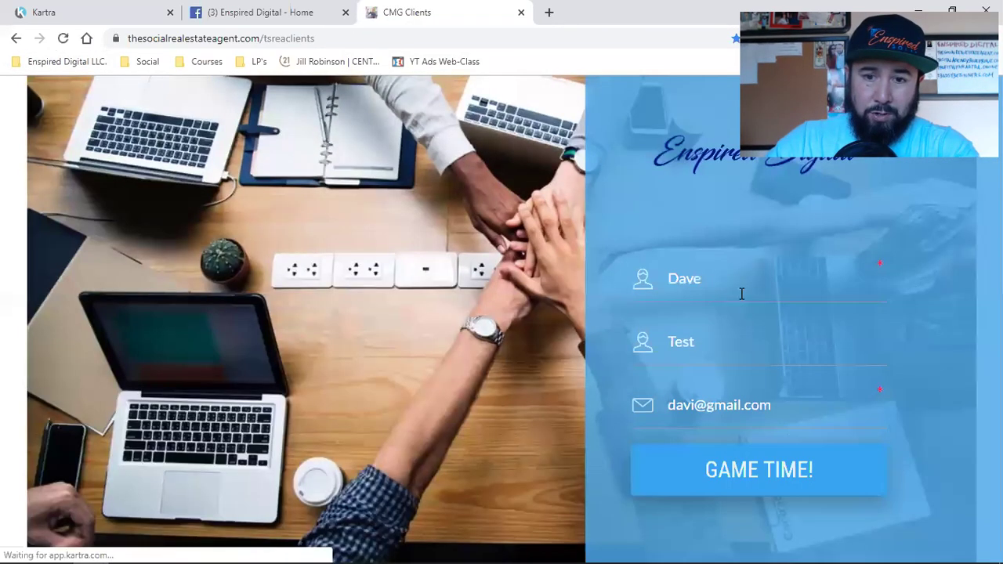
pyautogui.click(741, 289)
pyautogui.doubleClick(739, 287)
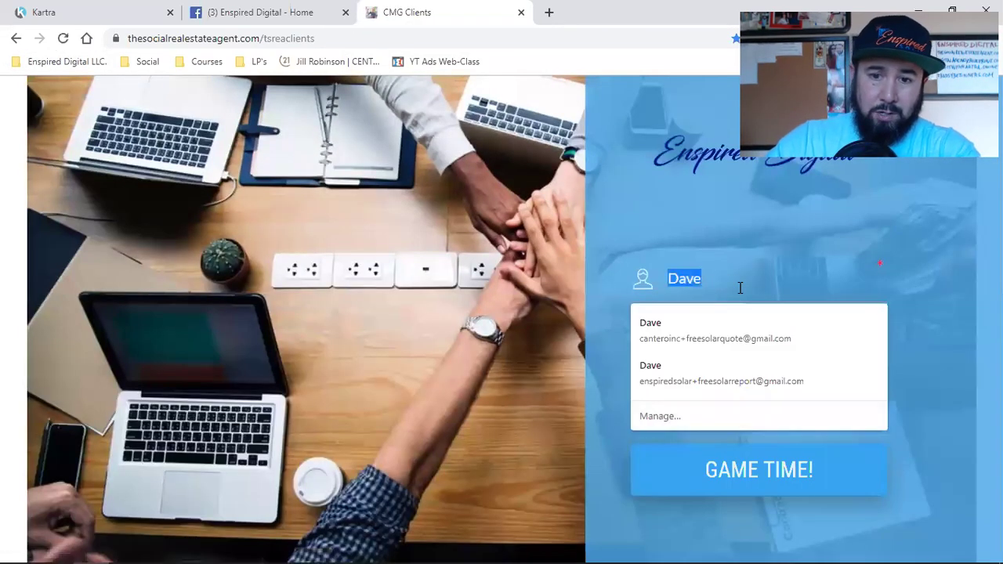
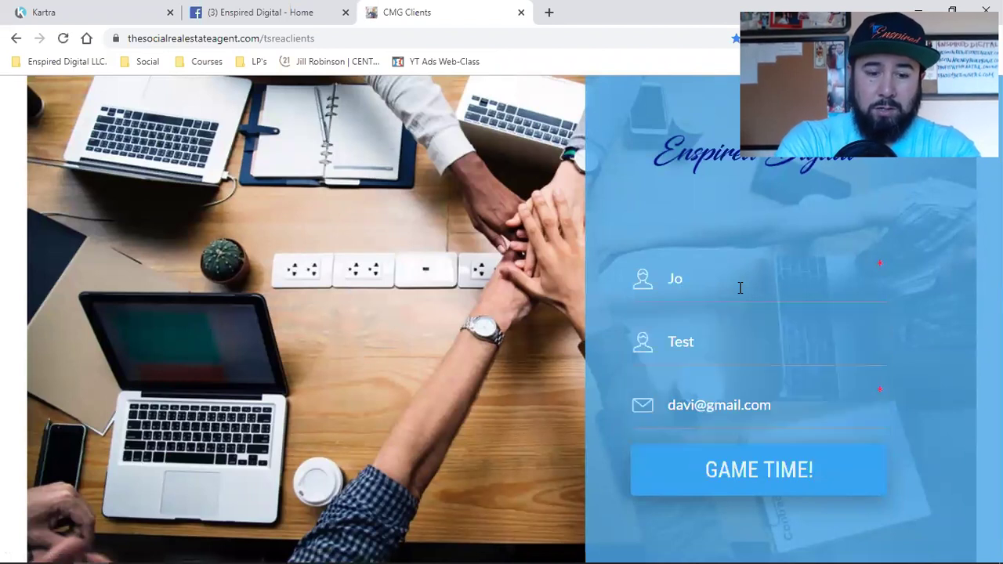
pyautogui.press('Tab')
pyautogui.press('Tab')
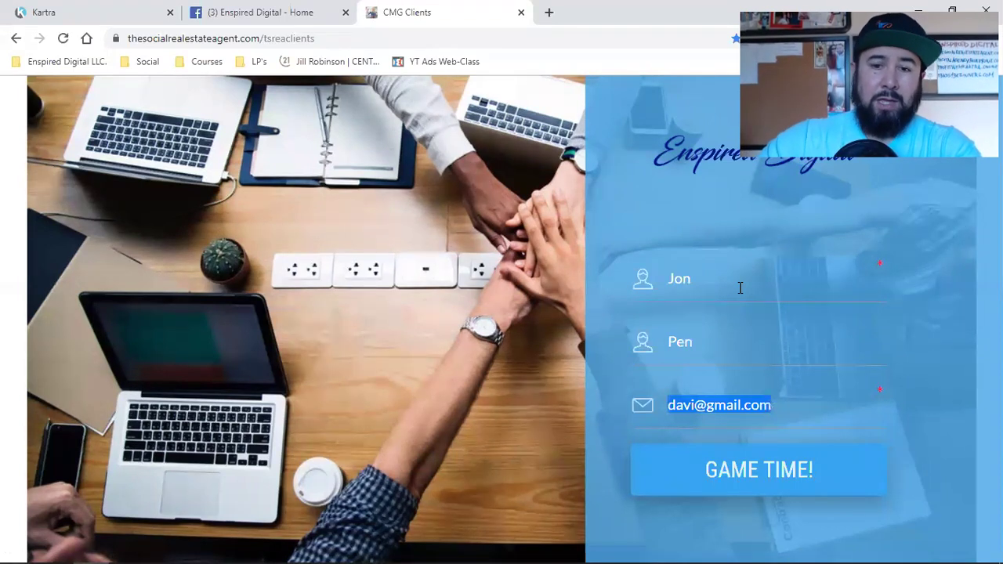
# Go back to the Kartra welcome email editor and scroll through the 'Hi {first_name},' message body.
pyautogui.click(67, 11)
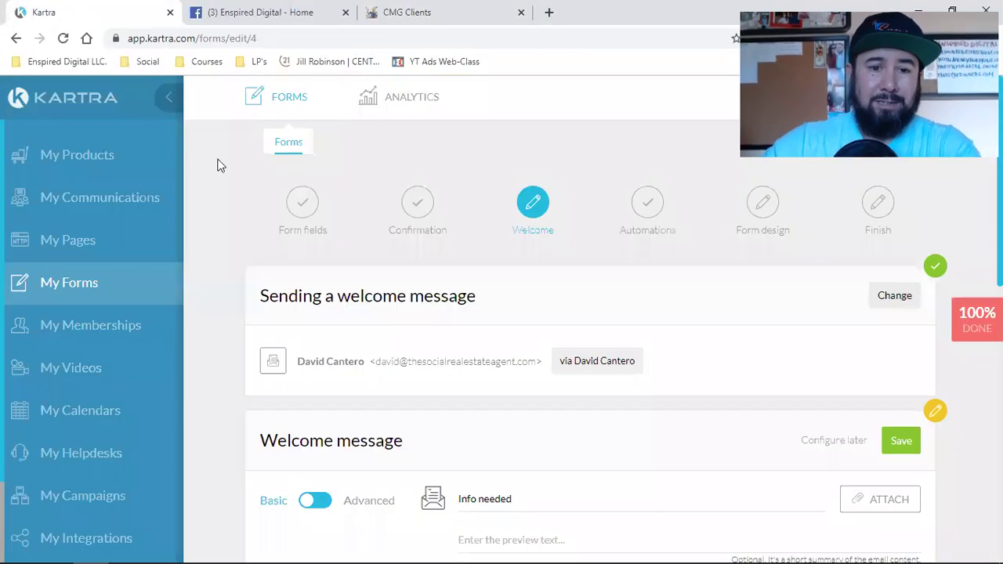
pyautogui.scroll(-5, 502, 343)
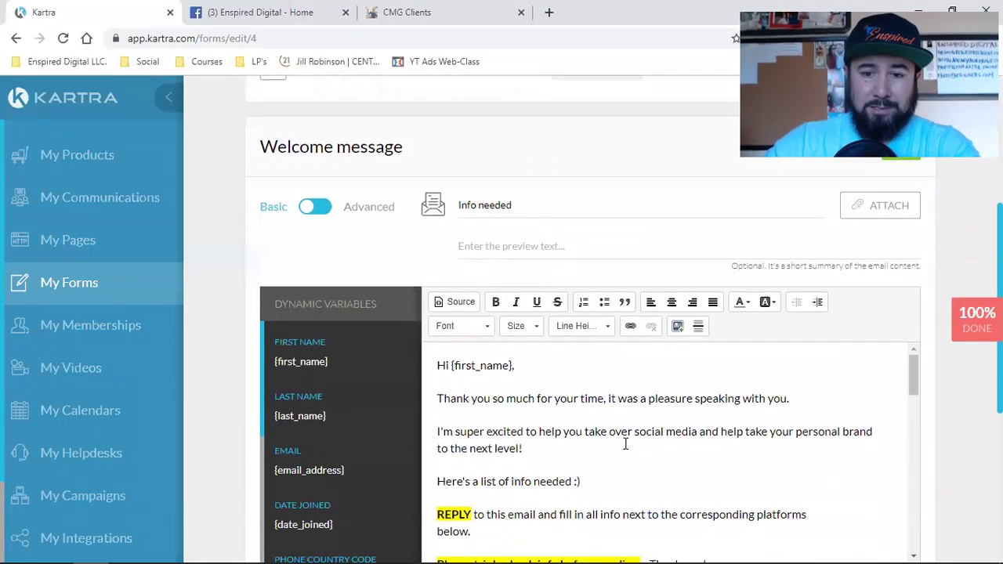
pyautogui.scroll(2, 564, 447)
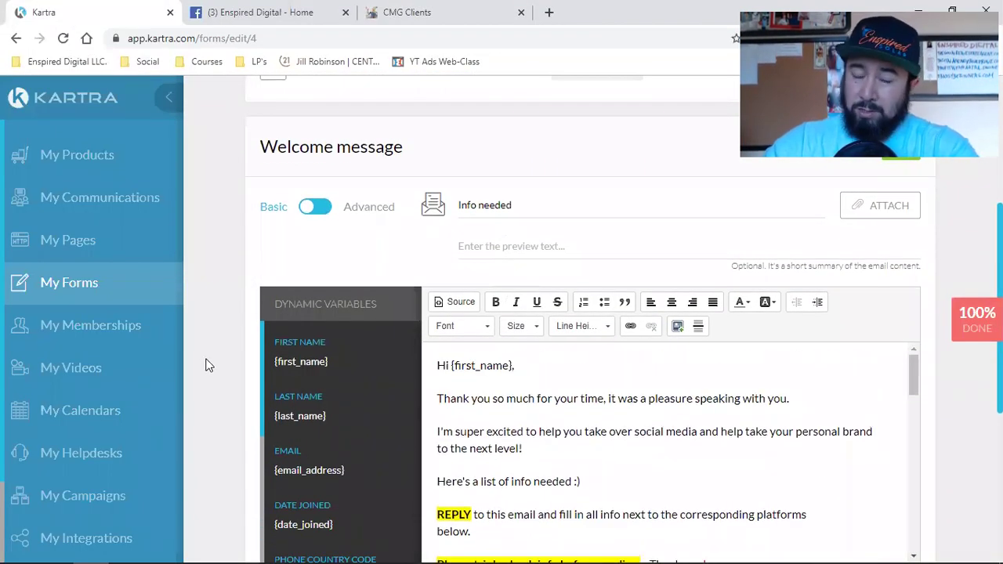
pyautogui.tripleClick(337, 146)
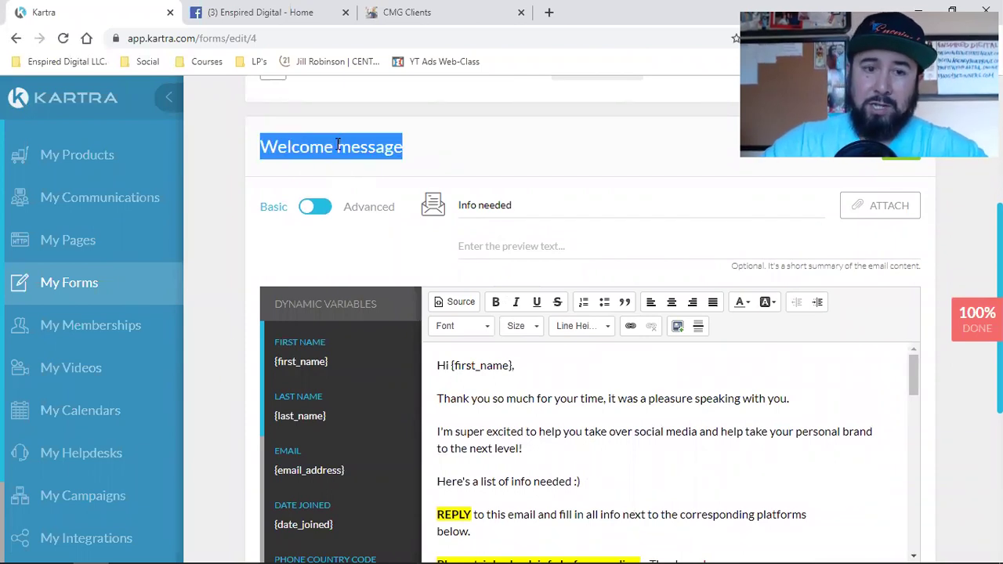
pyautogui.click(401, 11)
pyautogui.click(737, 351)
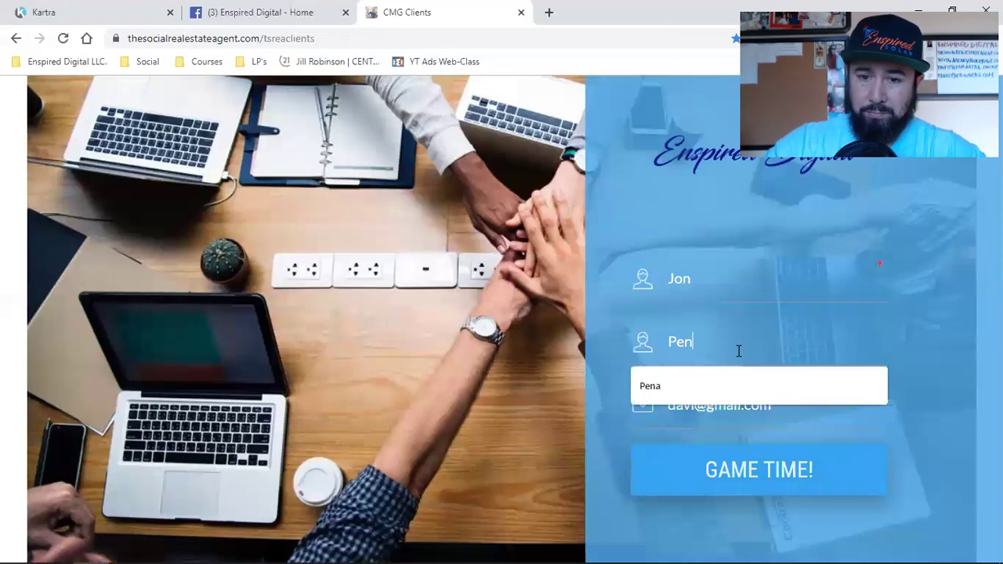
pyautogui.click(78, 12)
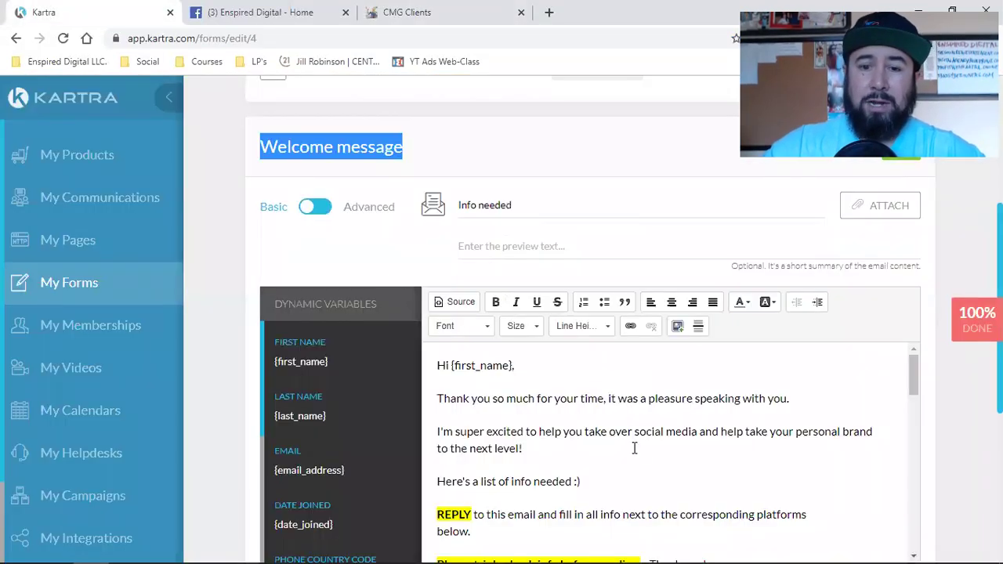
pyautogui.scroll(-3, 204, 397)
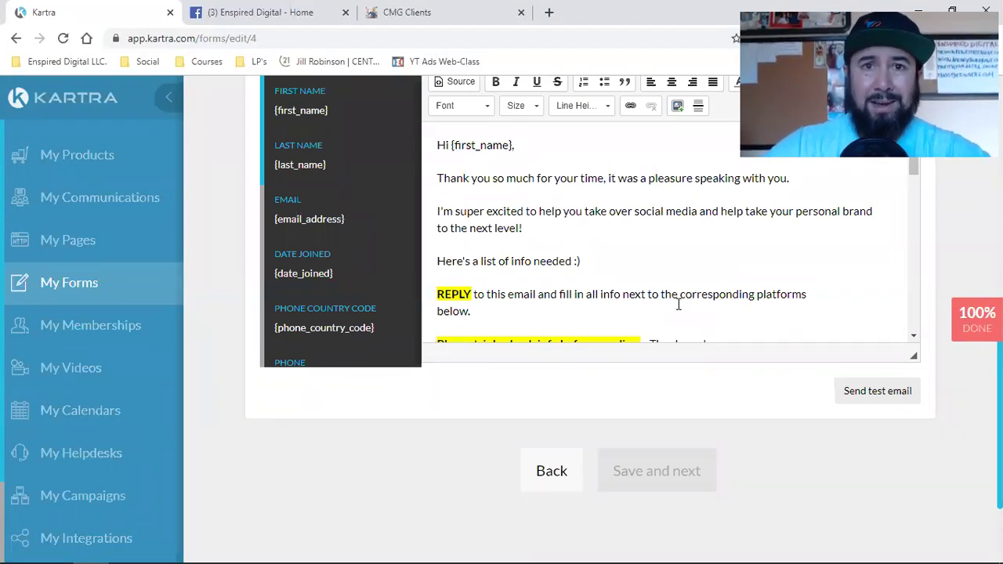
# Make 'REPLY' and the 'Please triple check info before sending.' line bold with yellow highlight.
pyautogui.scroll(-2, 678, 305)
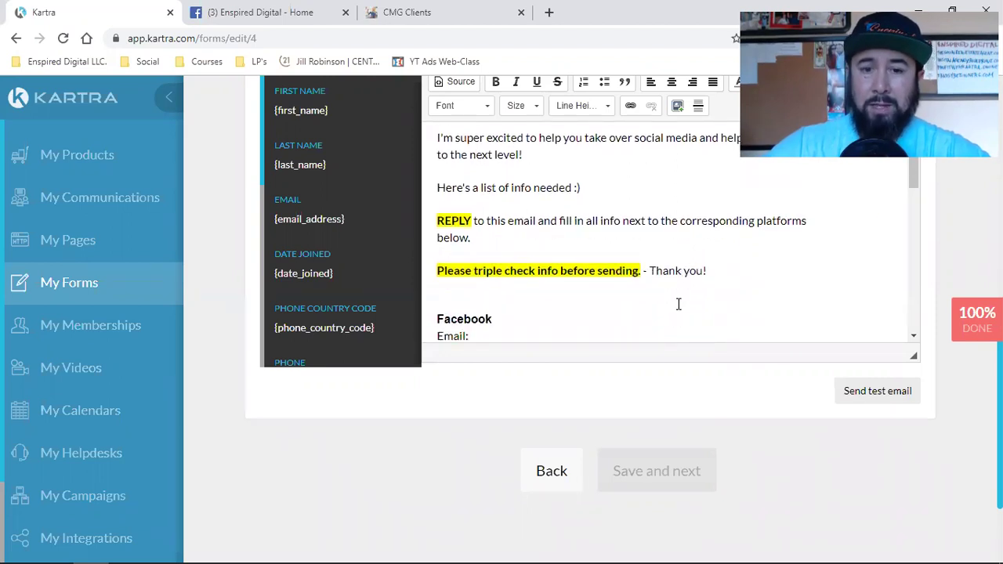
pyautogui.tripleClick(515, 271)
pyautogui.click(503, 271)
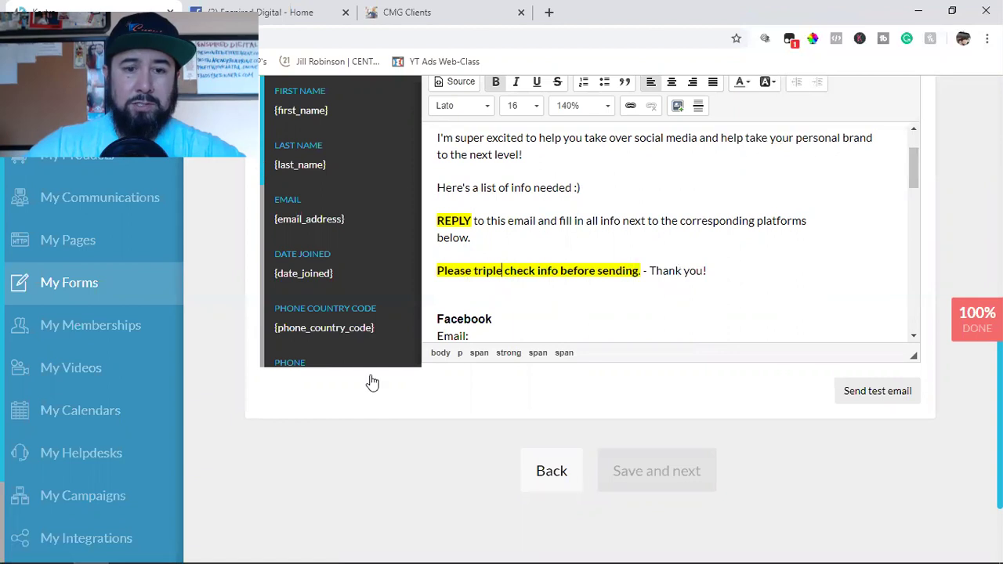
pyautogui.click(528, 459)
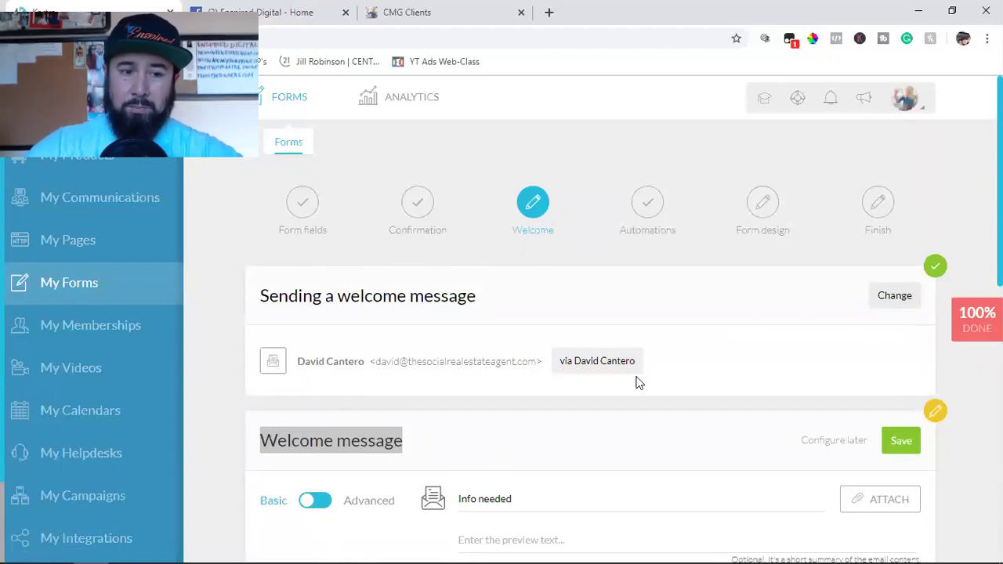
pyautogui.scroll(-2, 627, 386)
pyautogui.scroll(-2, 625, 386)
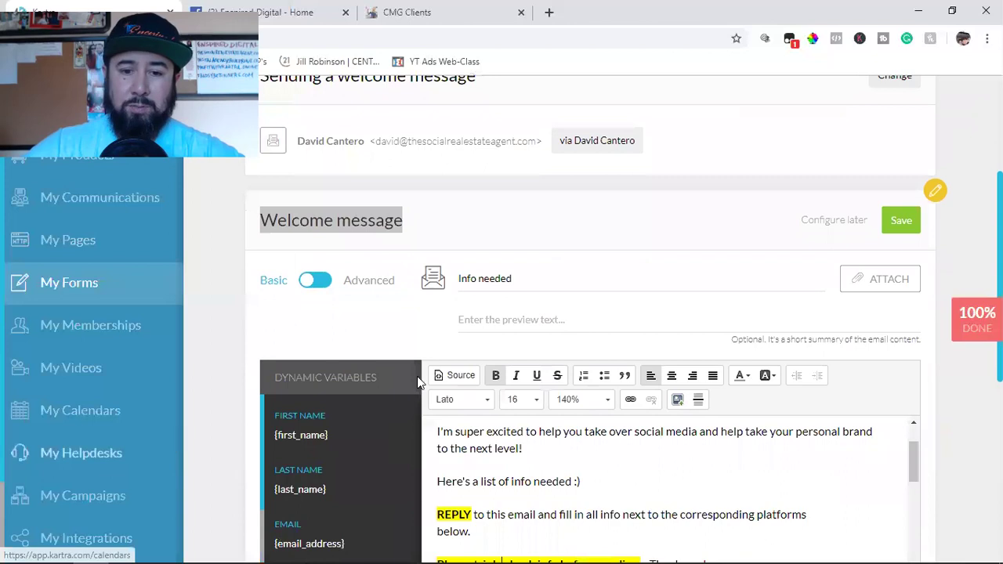
pyautogui.scroll(-3, 920, 376)
pyautogui.scroll(1, 729, 338)
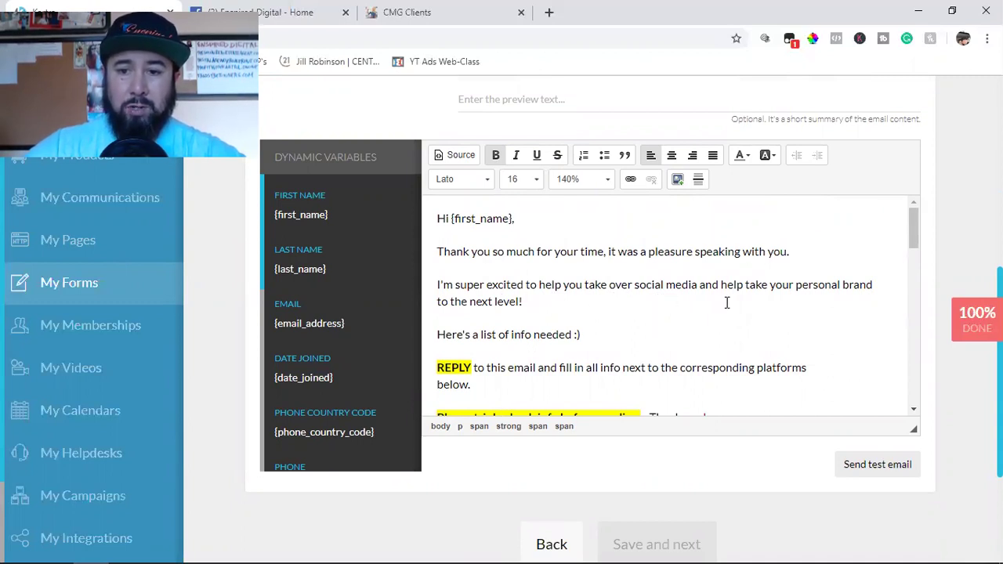
pyautogui.scroll(-1, 726, 302)
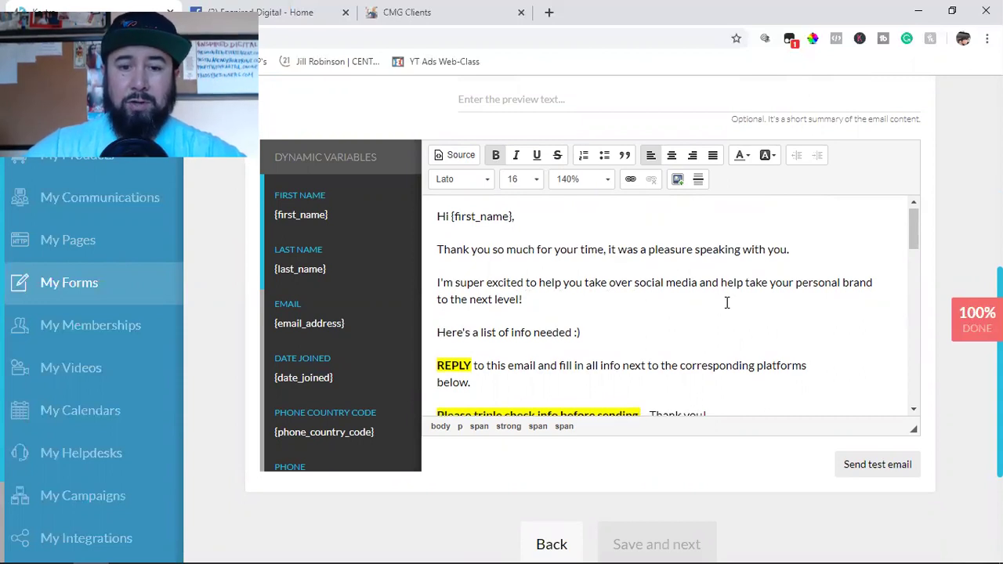
pyautogui.scroll(-2, 726, 302)
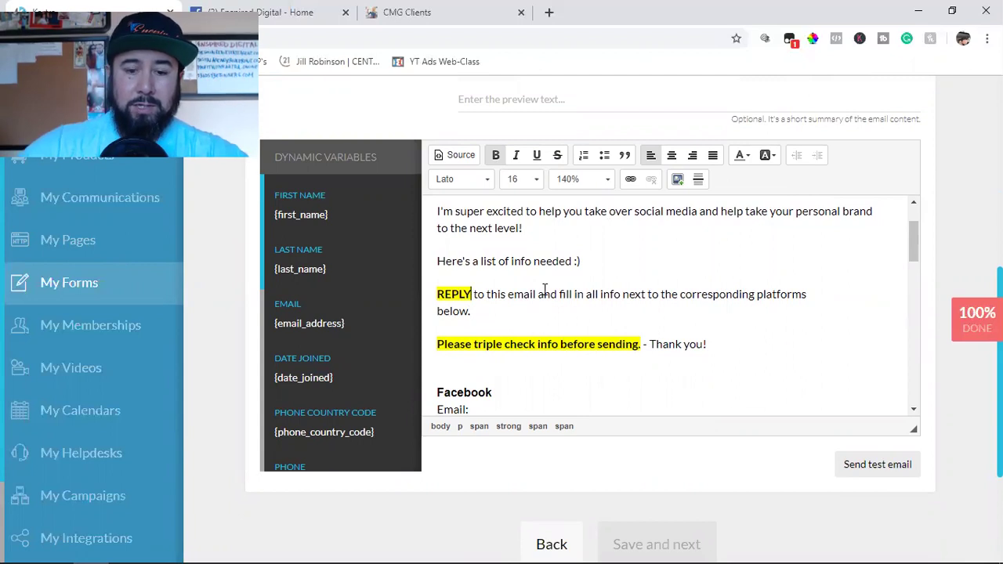
# Add a comma after REPLY and start the reminder with '***PLEASE, PLEASE, PLEASE'.
pyautogui.write(',')
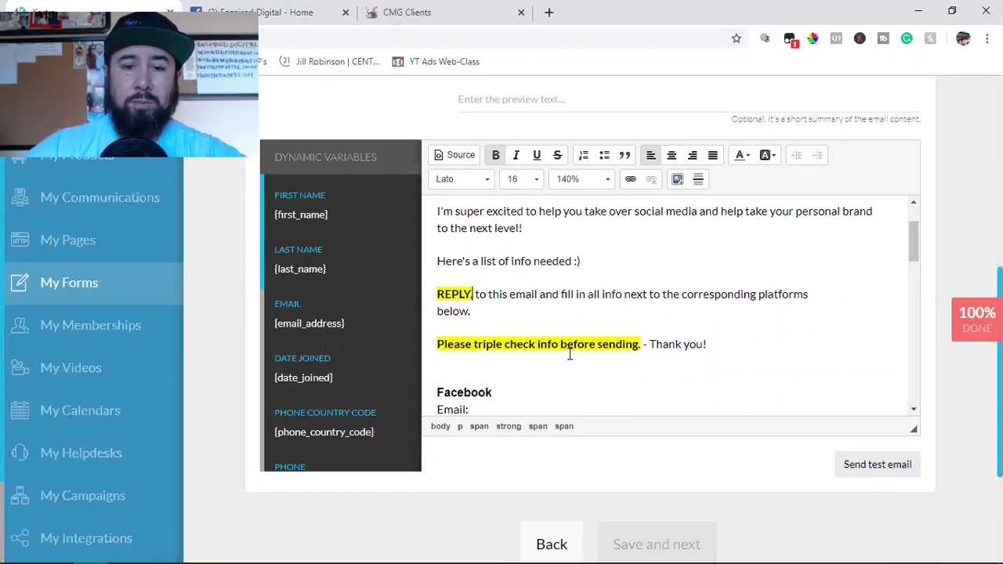
pyautogui.click(437, 345)
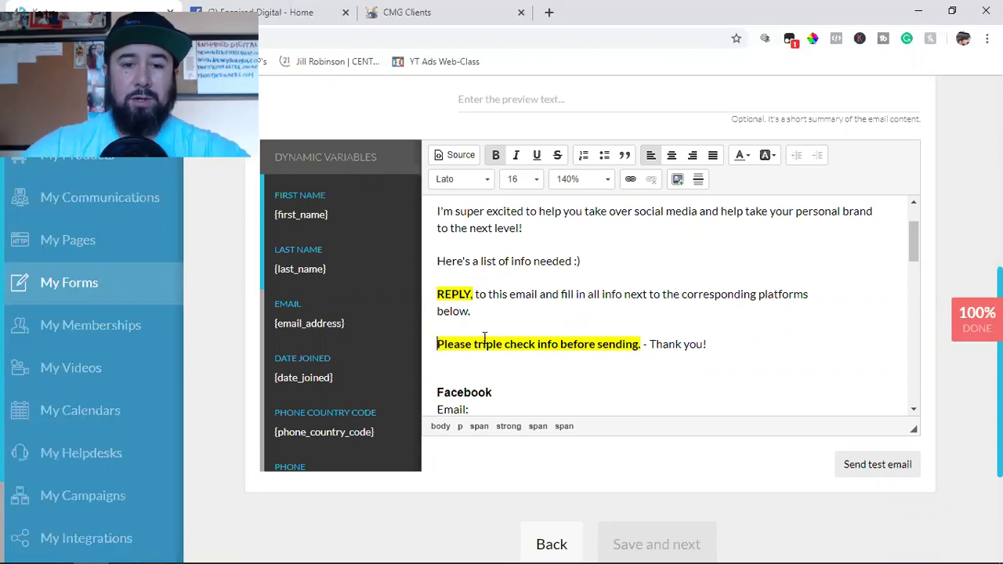
pyautogui.write('***')
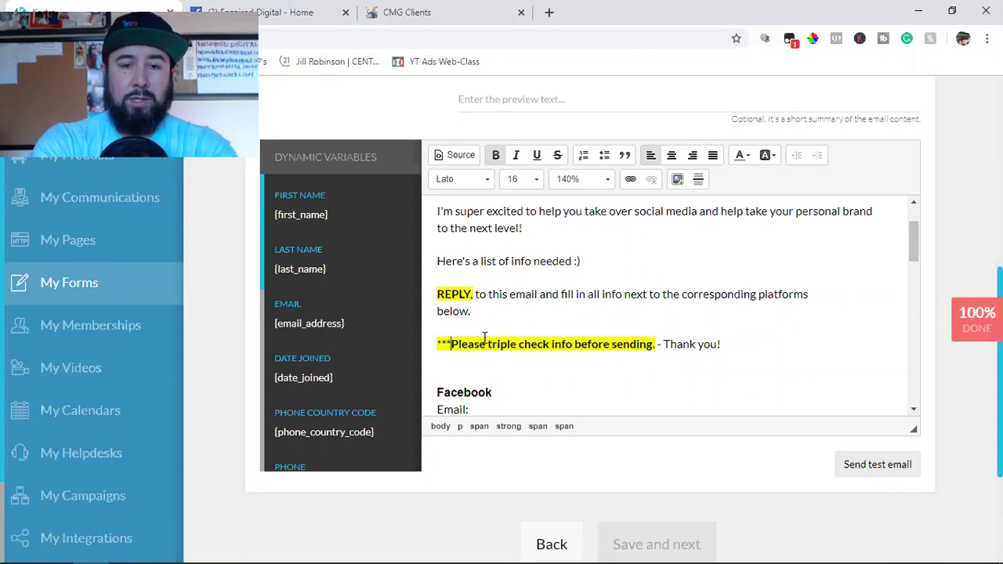
pyautogui.press('Right')
pyautogui.press('Right')
pyautogui.press('Right')
pyautogui.press('Right')
pyautogui.press('Right')
pyautogui.press('Right')
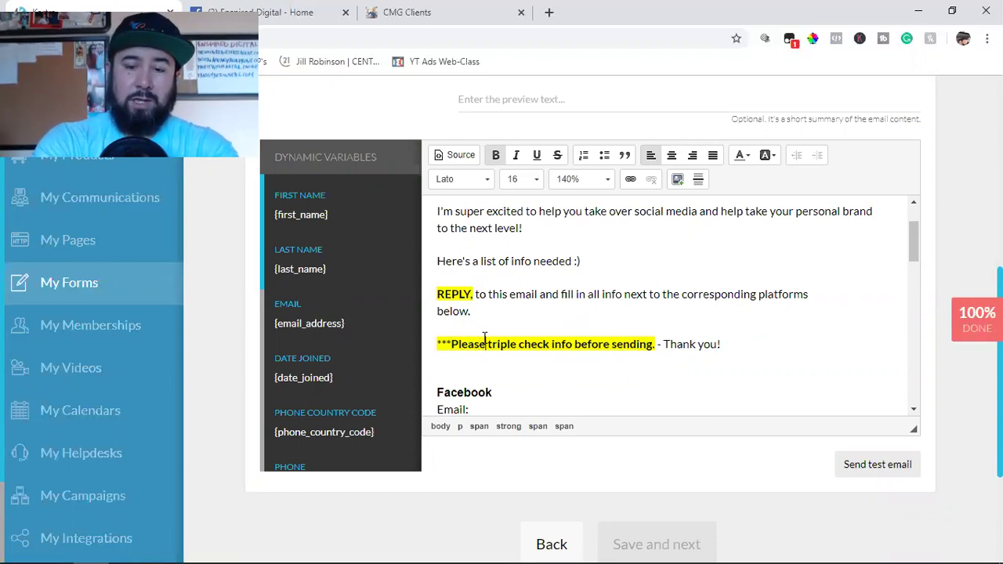
pyautogui.press('BackSpace')
pyautogui.press('BackSpace')
pyautogui.press('BackSpace')
pyautogui.press('BackSpace')
pyautogui.press('BackSpace')
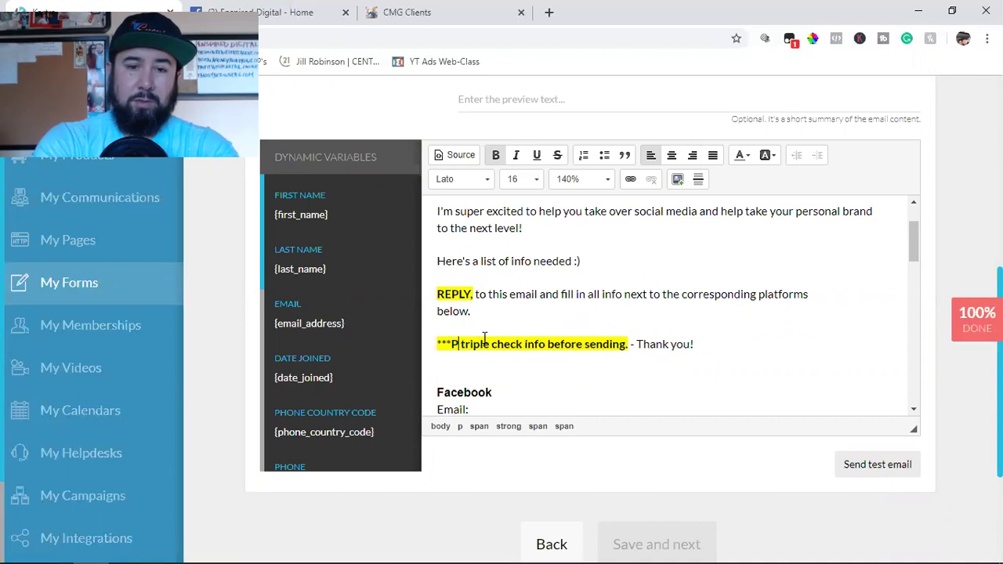
pyautogui.write('le')
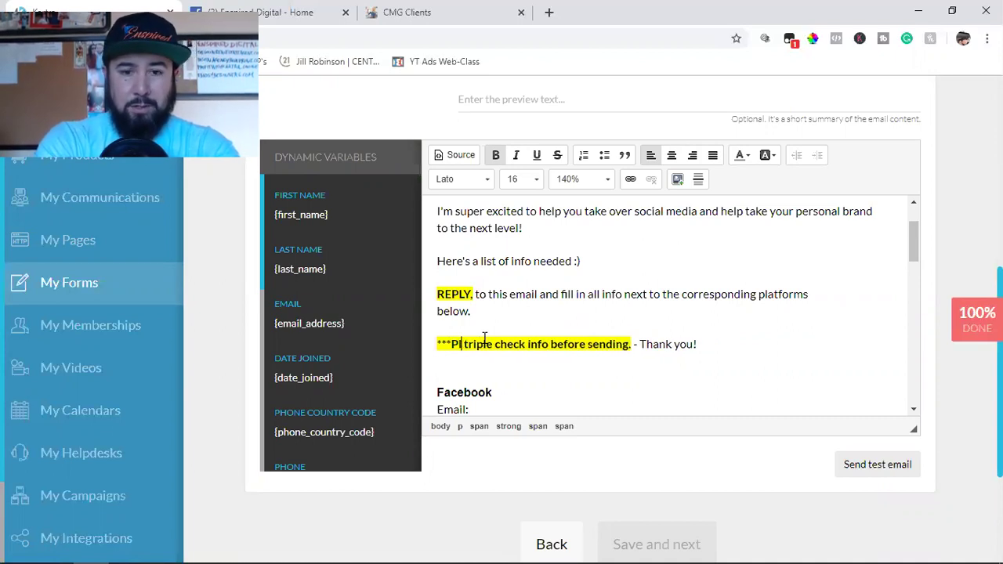
pyautogui.press('BackSpace')
pyautogui.press('BackSpace')
pyautogui.write('LE')
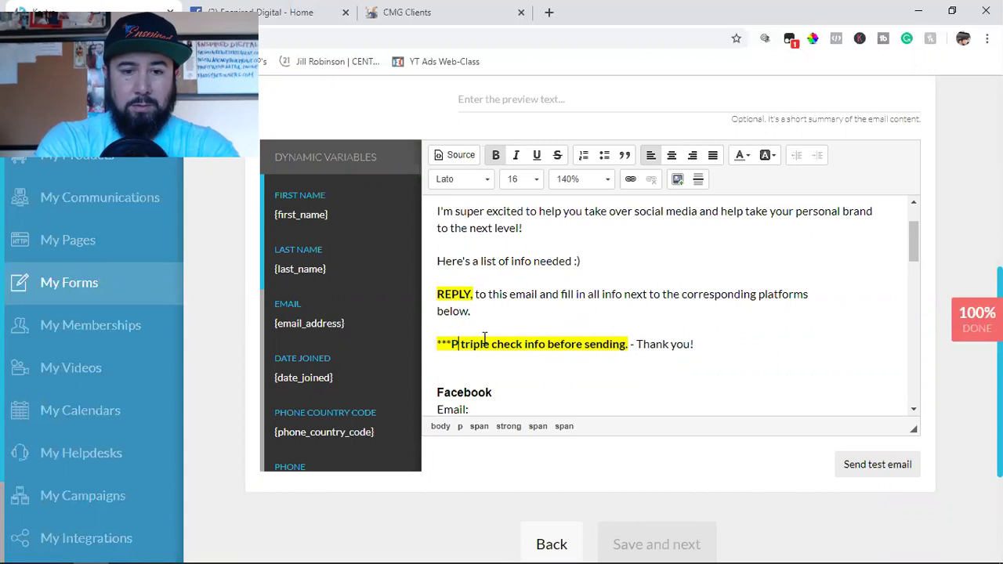
pyautogui.write('ASE ')
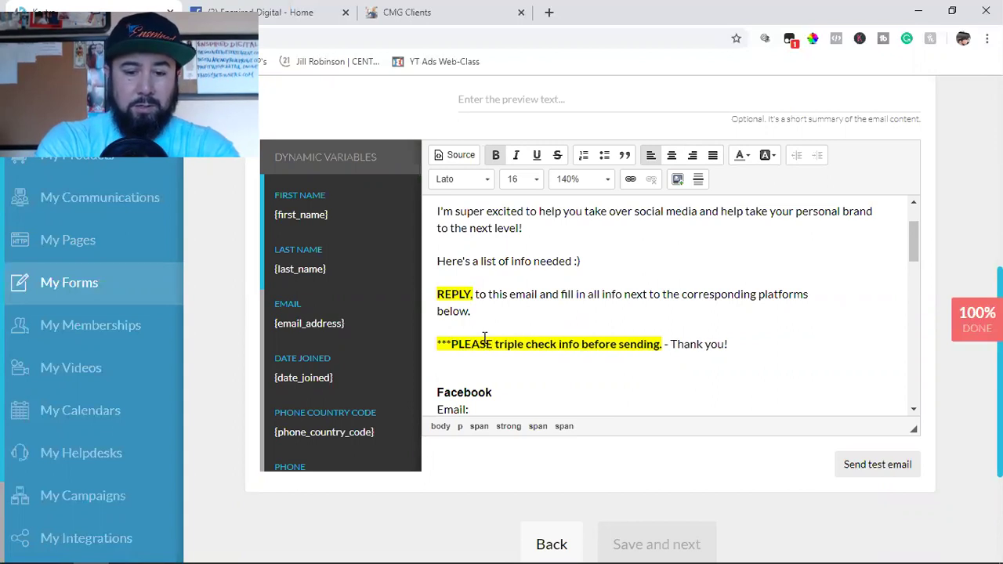
pyautogui.write(', PLEASE')
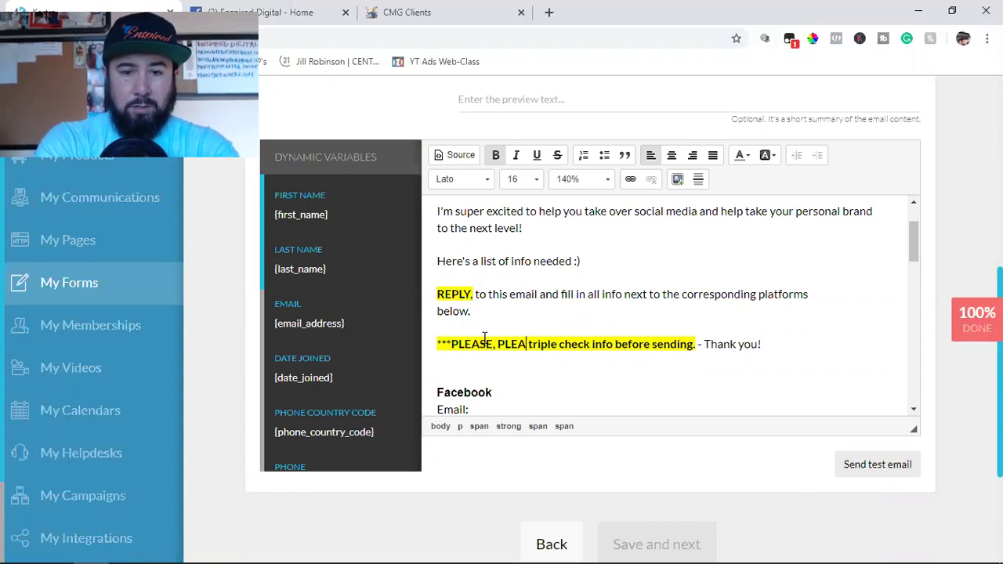
pyautogui.write(',')
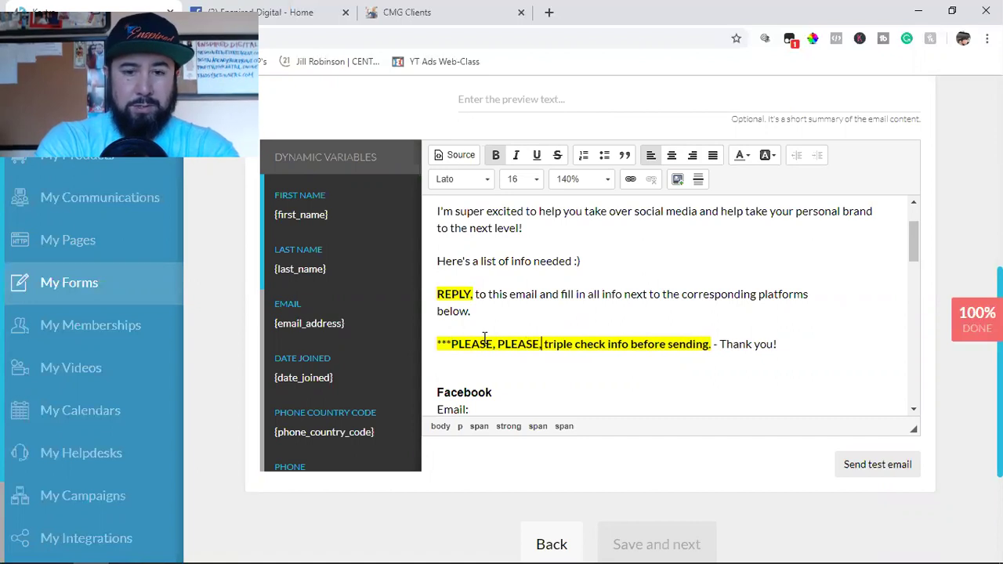
pyautogui.write(' PLEASE')
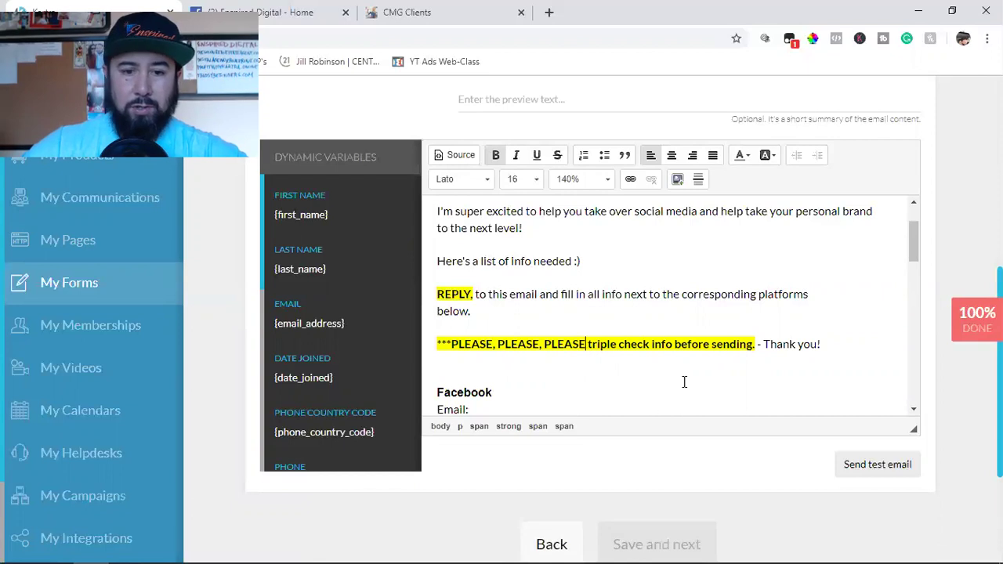
# Reword the closing paragraph to say 'on your personal and Facebook business page'.
pyautogui.scroll(-2, 684, 382)
pyautogui.scroll(-5, 611, 313)
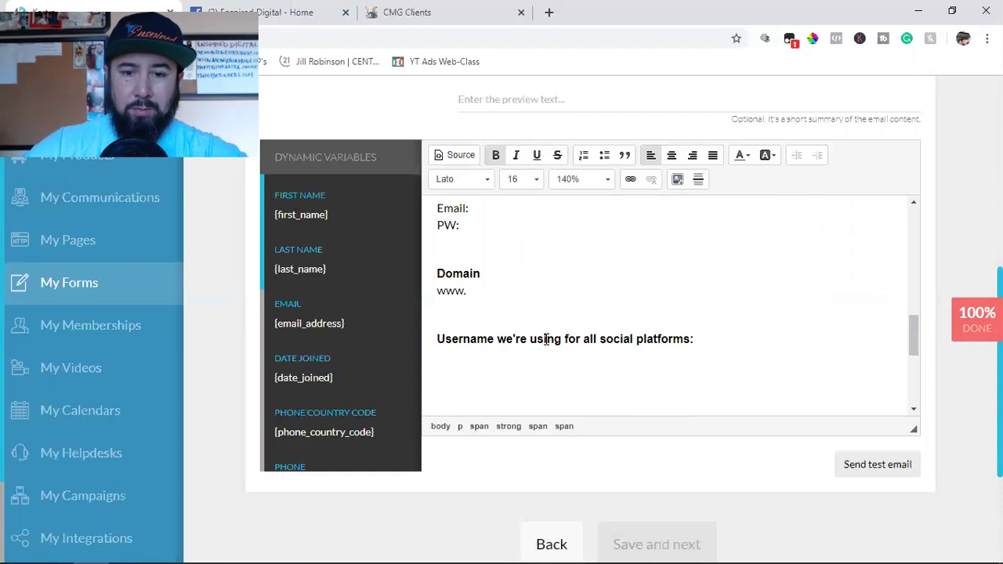
pyautogui.scroll(-2, 546, 338)
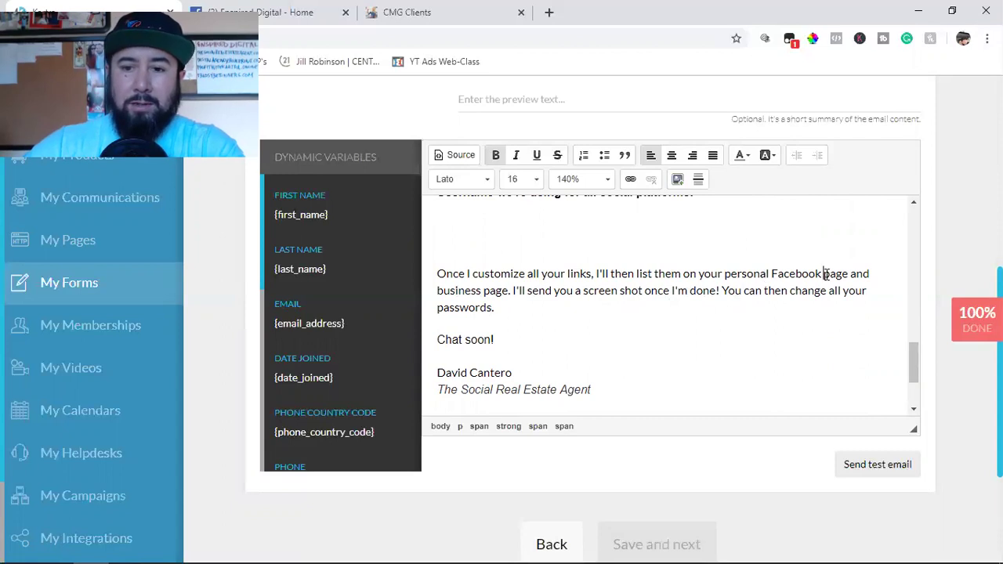
pyautogui.click(824, 273)
pyautogui.press('BackSpace')
pyautogui.press('BackSpace')
pyautogui.press('BackSpace')
pyautogui.press('BackSpace')
pyautogui.press('BackSpace')
pyautogui.press('BackSpace')
pyautogui.press('BackSpace')
pyautogui.press('BackSpace')
pyautogui.press('BackSpace')
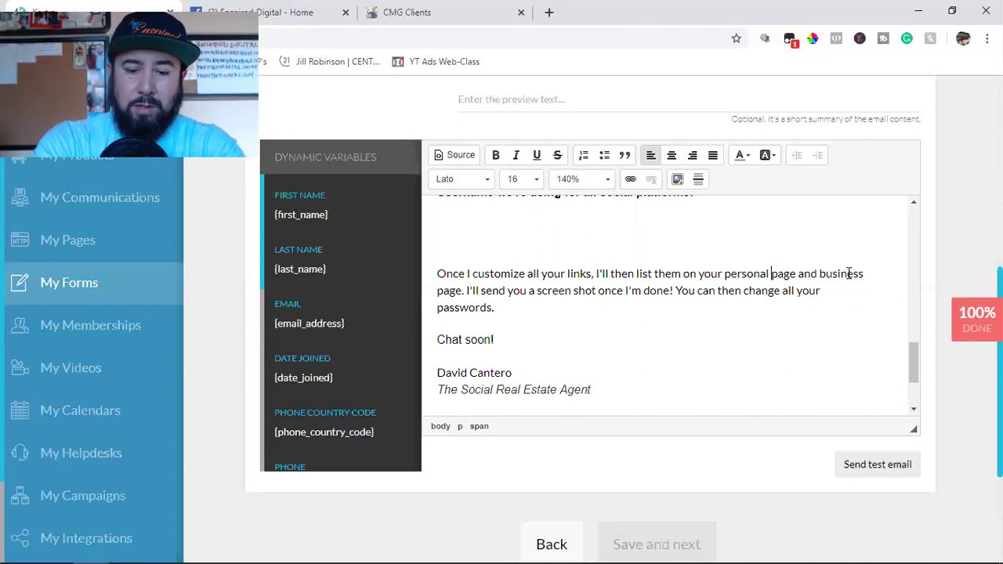
pyautogui.write('A')
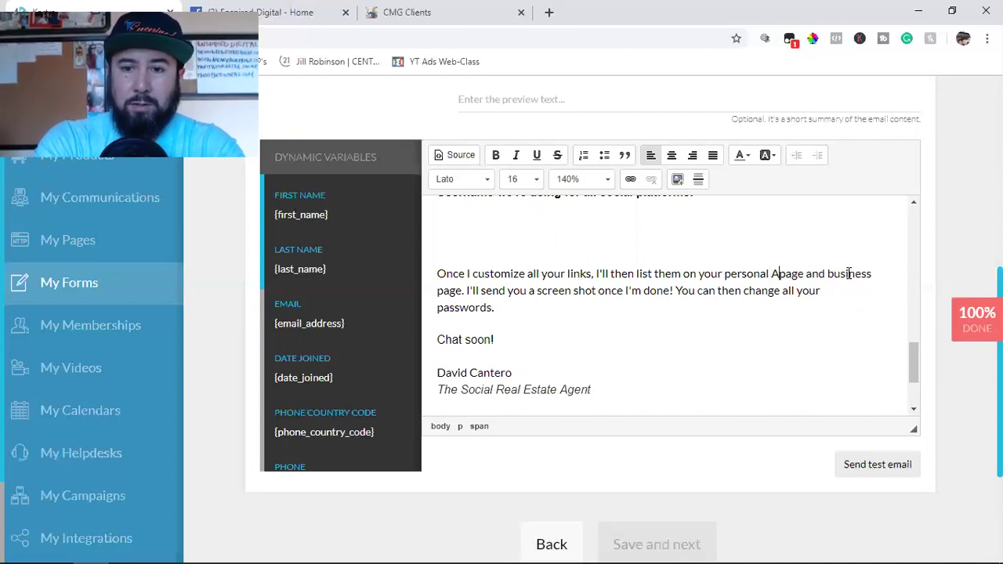
pyautogui.write('and')
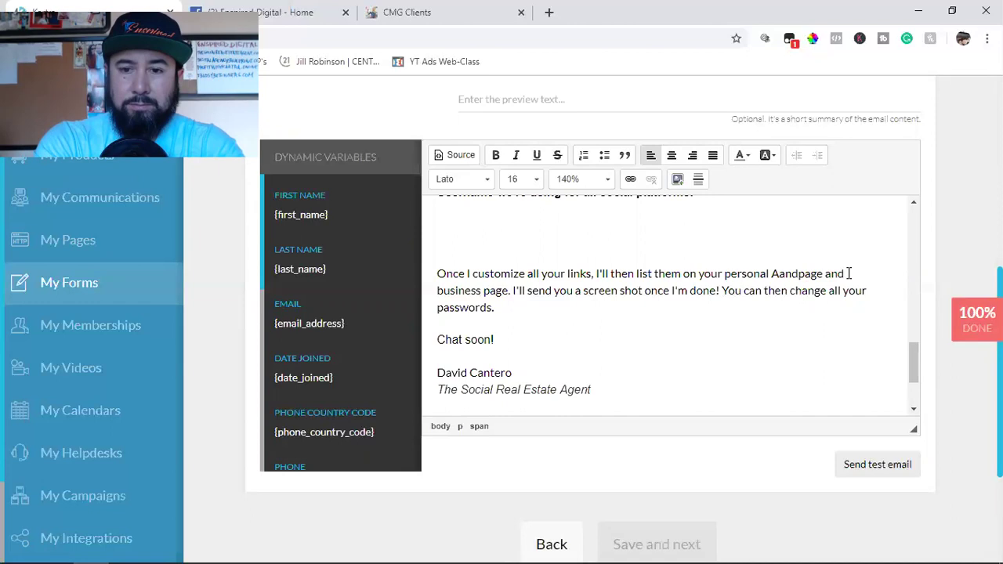
pyautogui.press('BackSpace')
pyautogui.press('BackSpace')
pyautogui.press('BackSpace')
pyautogui.press('BackSpace')
pyautogui.write('and ')
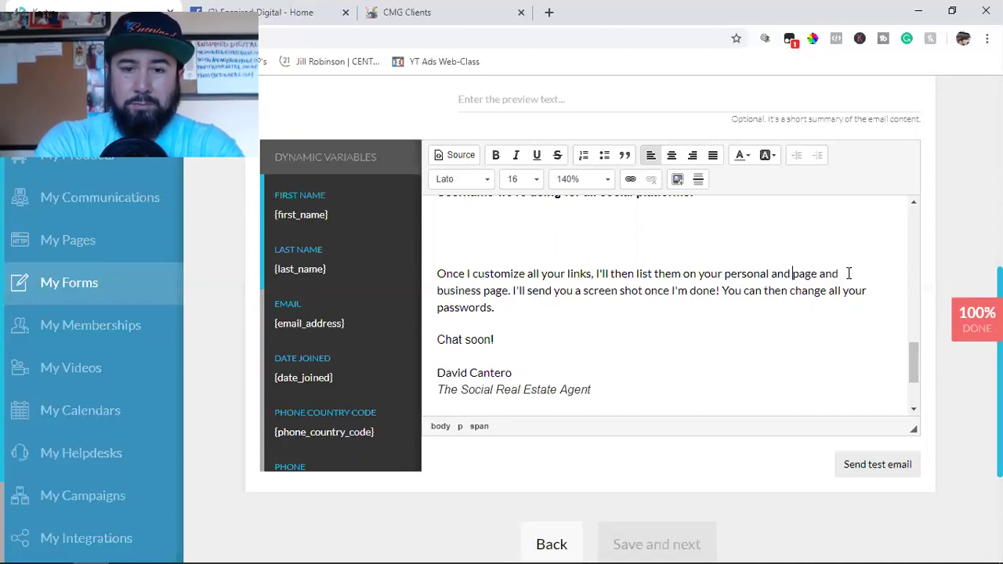
pyautogui.write('Facebook')
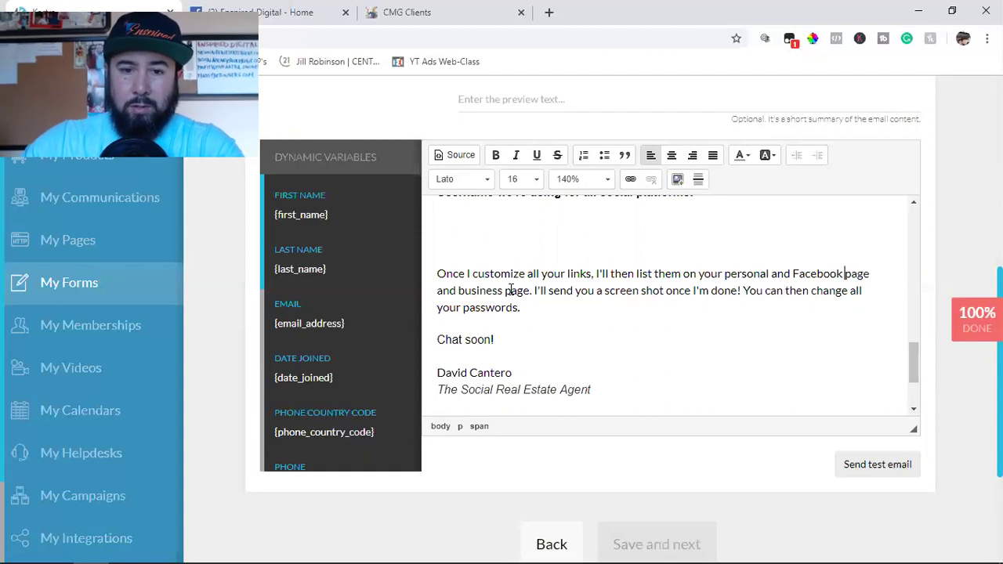
pyautogui.click(459, 291)
pyautogui.press('BackSpace')
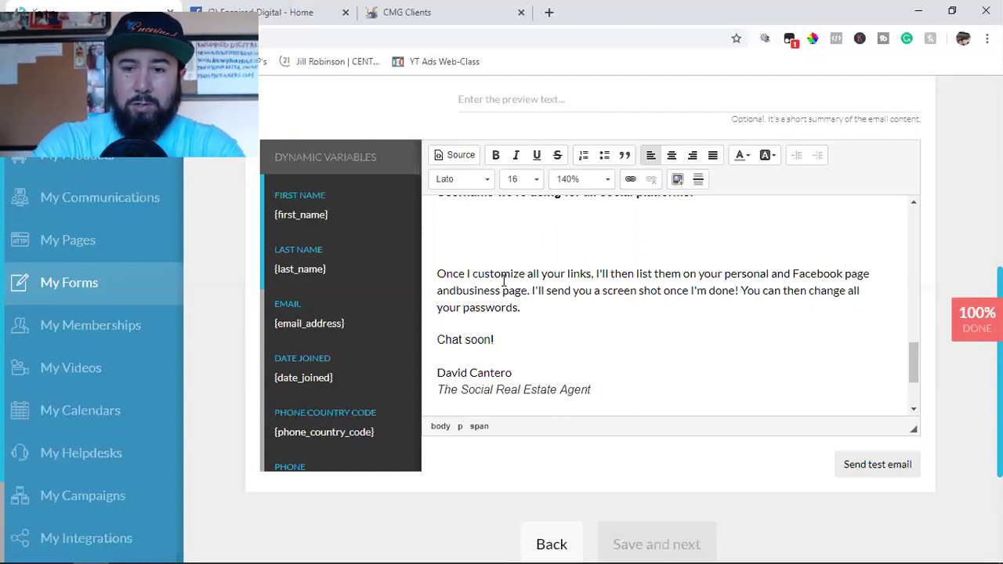
pyautogui.press('BackSpace')
pyautogui.press('BackSpace')
pyautogui.press('BackSpace')
pyautogui.press('BackSpace')
pyautogui.press('BackSpace')
pyautogui.press('BackSpace')
pyautogui.press('BackSpace')
pyautogui.press('BackSpace')
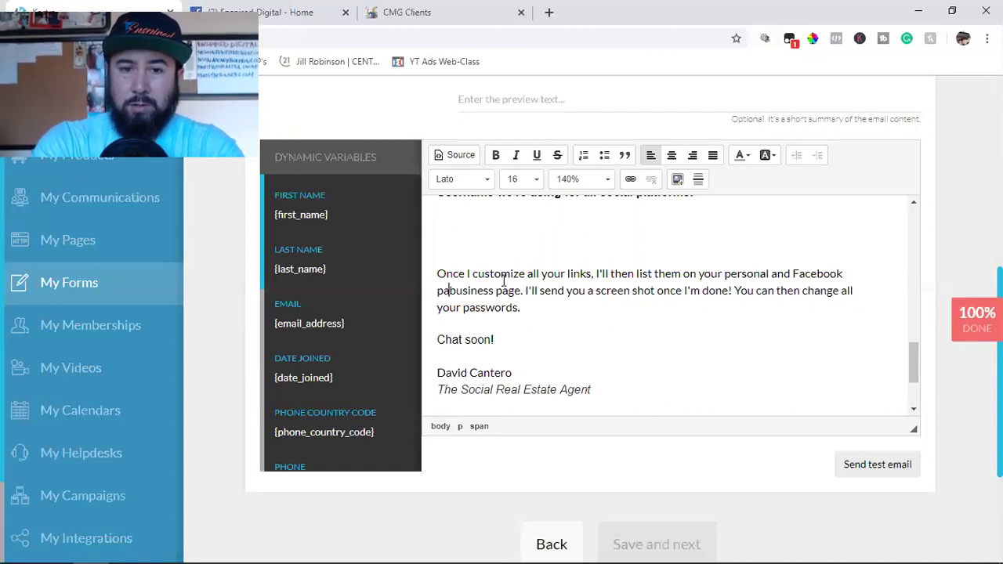
pyautogui.press('BackSpace')
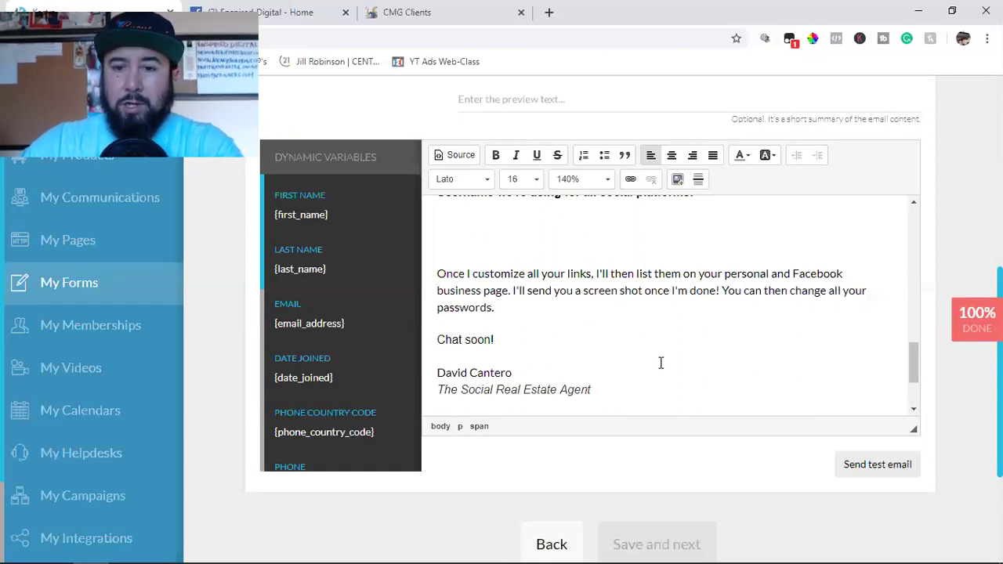
# Review the 'Info needed' email body and save the welcome message.
pyautogui.scroll(-1, 660, 361)
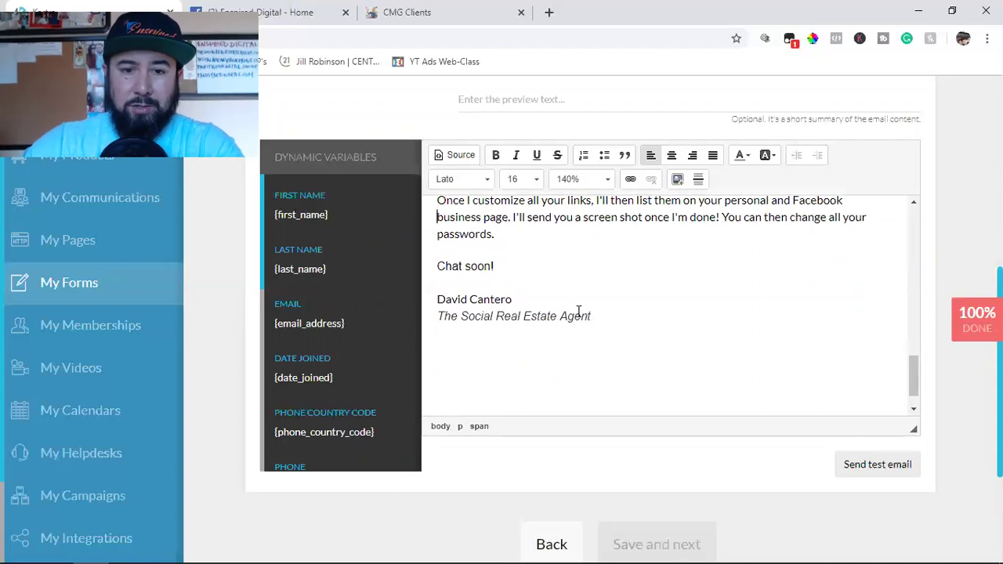
pyautogui.scroll(-1, 607, 321)
pyautogui.scroll(10, 627, 324)
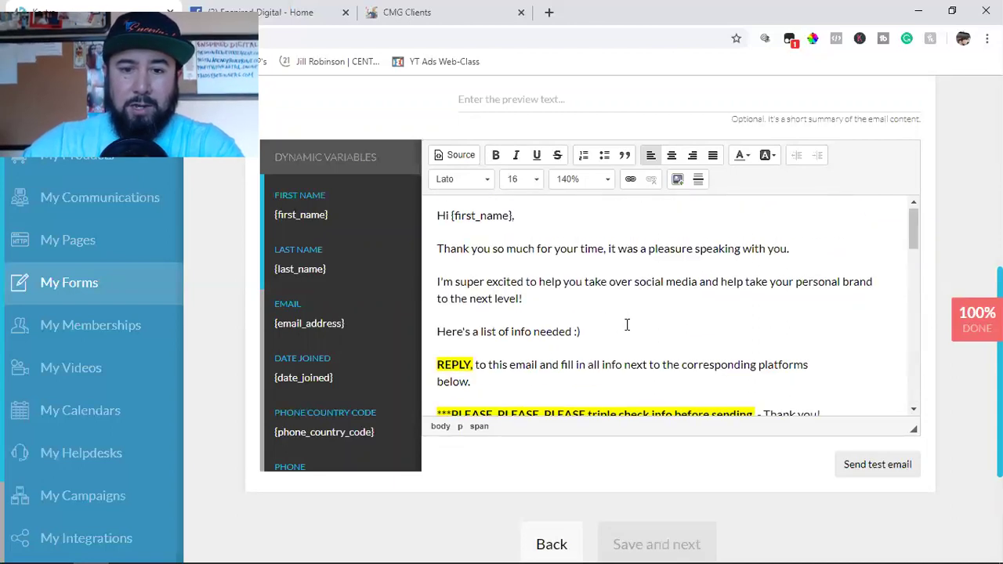
pyautogui.scroll(-10, 627, 324)
pyautogui.scroll(10, 627, 324)
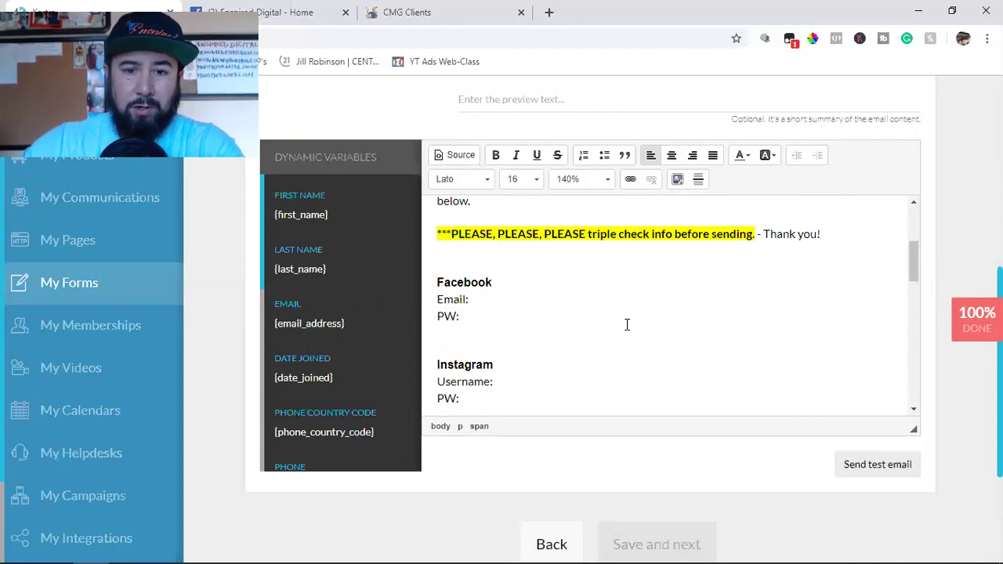
pyautogui.scroll(-4, 621, 328)
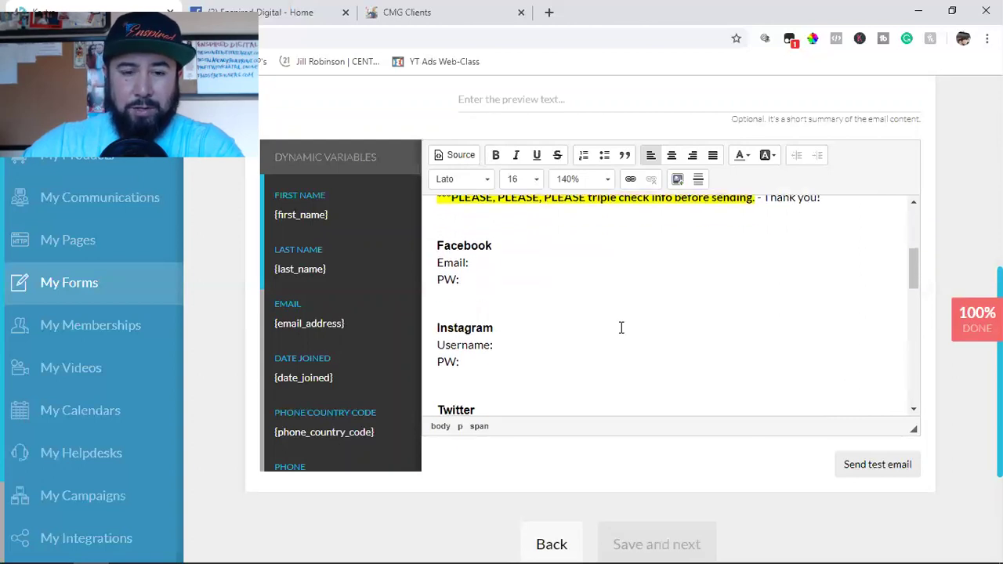
pyautogui.scroll(4, 620, 328)
pyautogui.scroll(5, 893, 218)
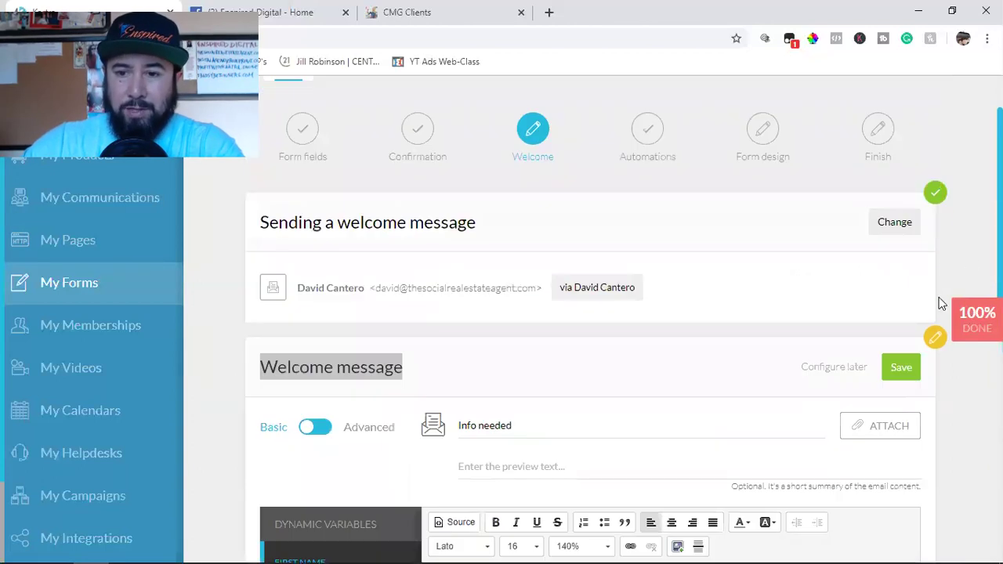
pyautogui.click(890, 375)
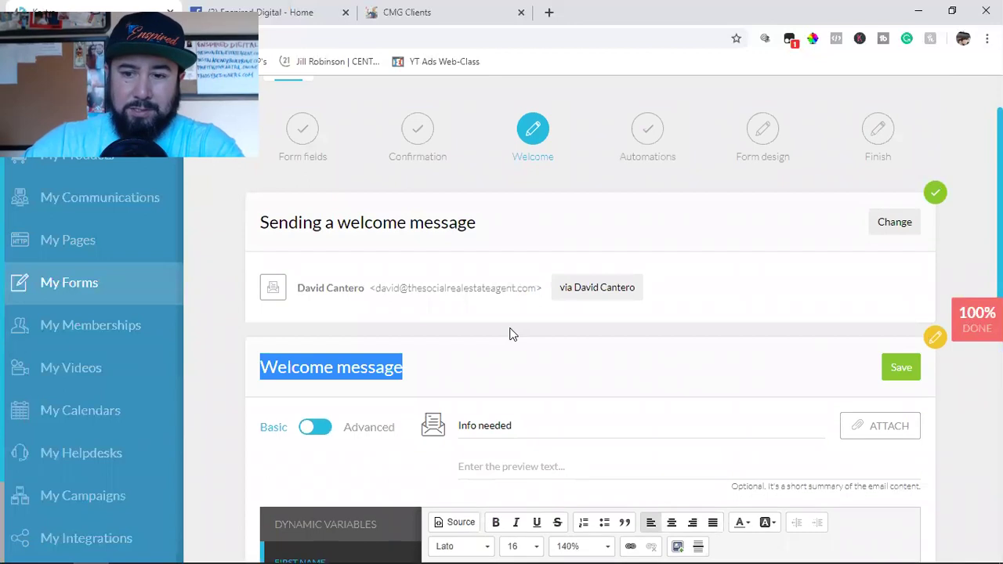
pyautogui.scroll(-2, 668, 371)
# Save the Welcome, Automations (Realtor Clients tag and list) and Form design steps to reach Finish.
pyautogui.click(633, 379)
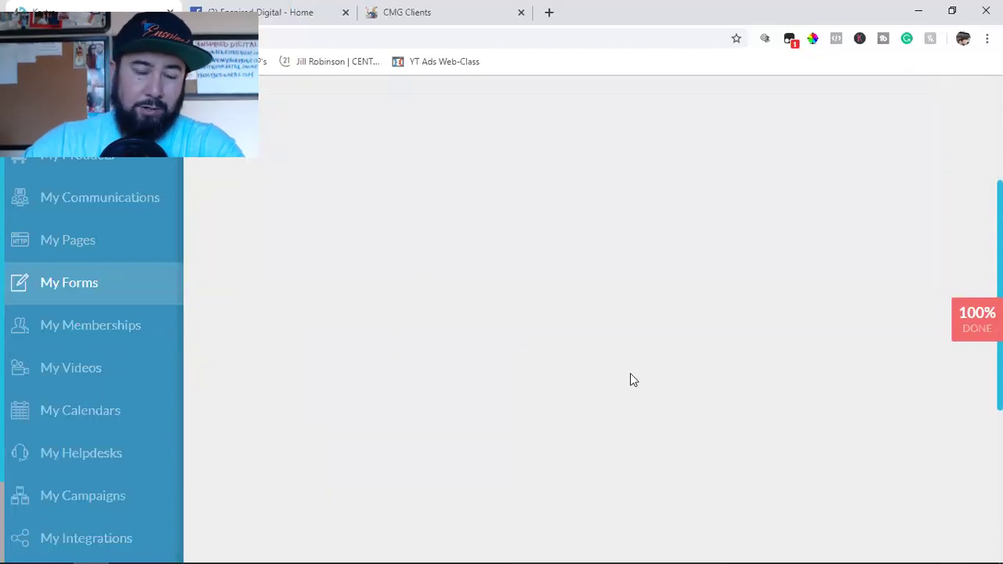
pyautogui.scroll(3, 628, 373)
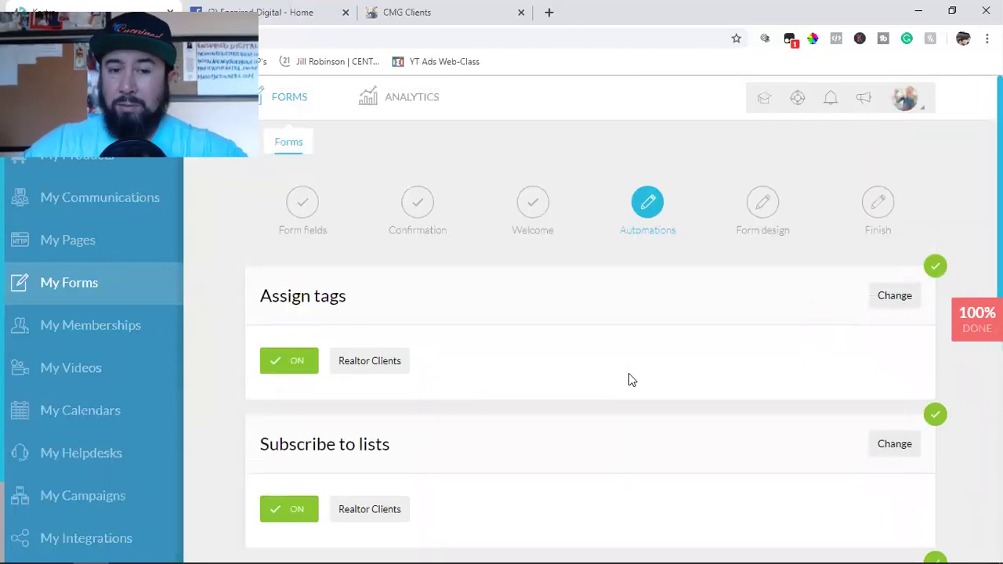
pyautogui.scroll(-2, 369, 300)
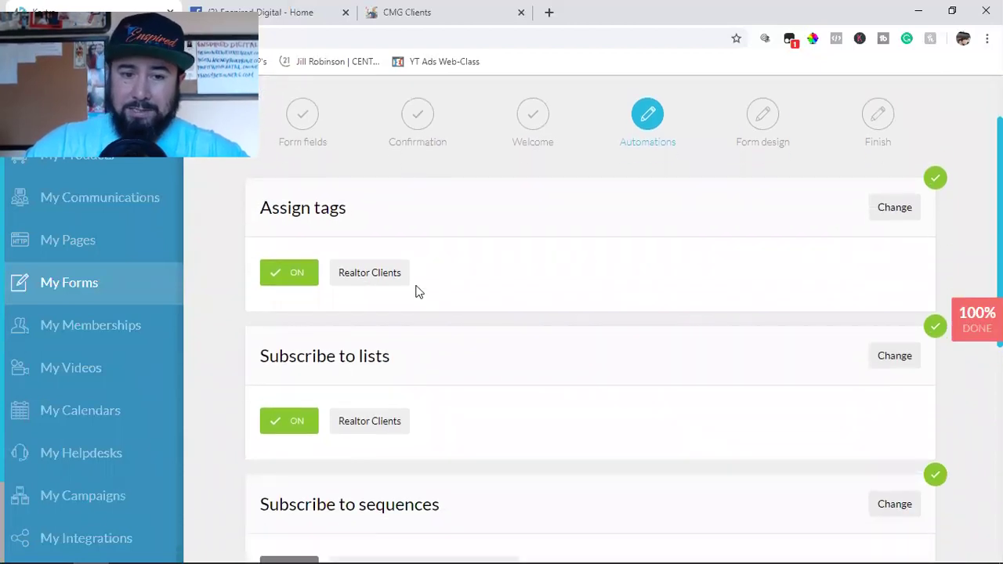
pyautogui.scroll(-1, 347, 353)
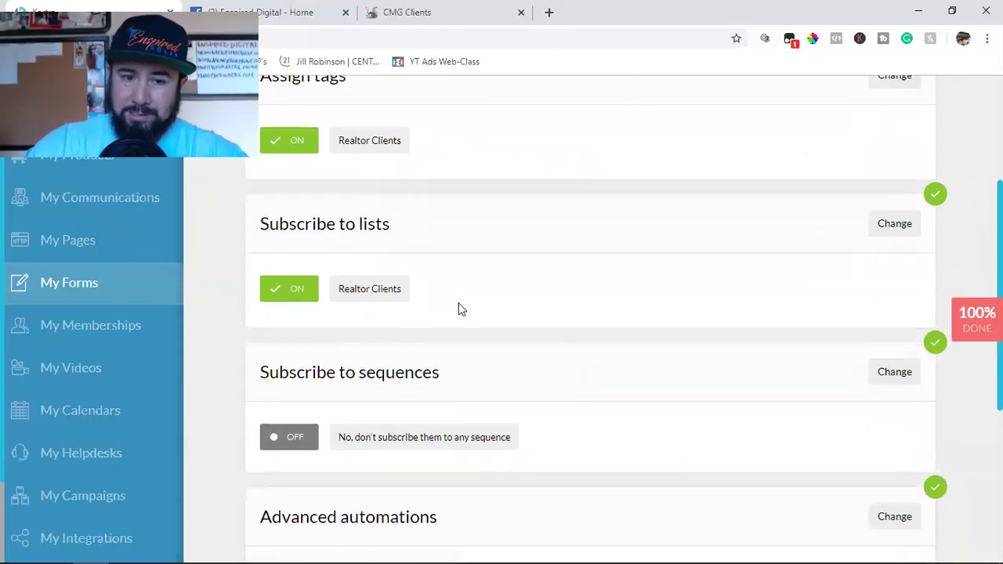
pyautogui.scroll(-1, 460, 310)
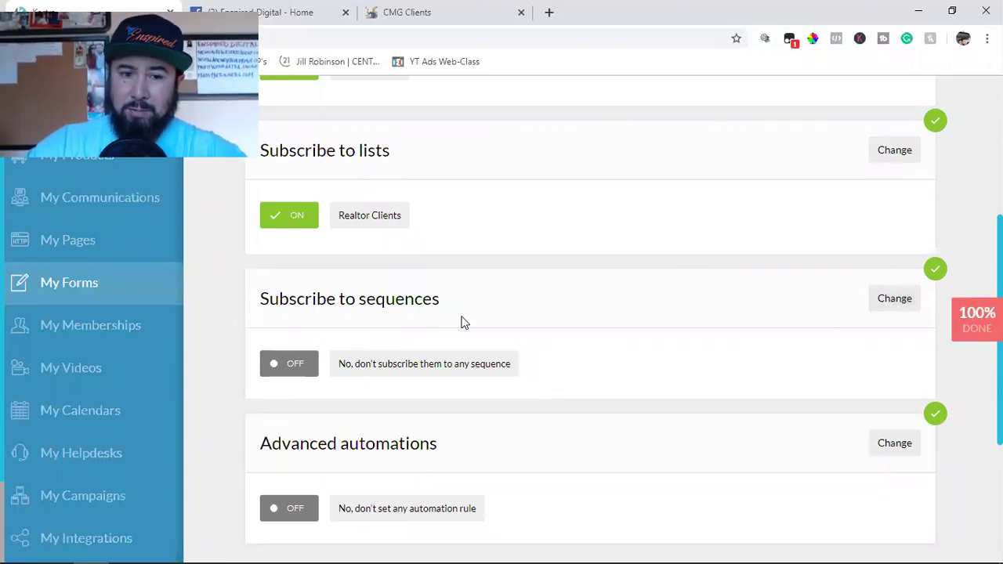
pyautogui.scroll(-3, 464, 323)
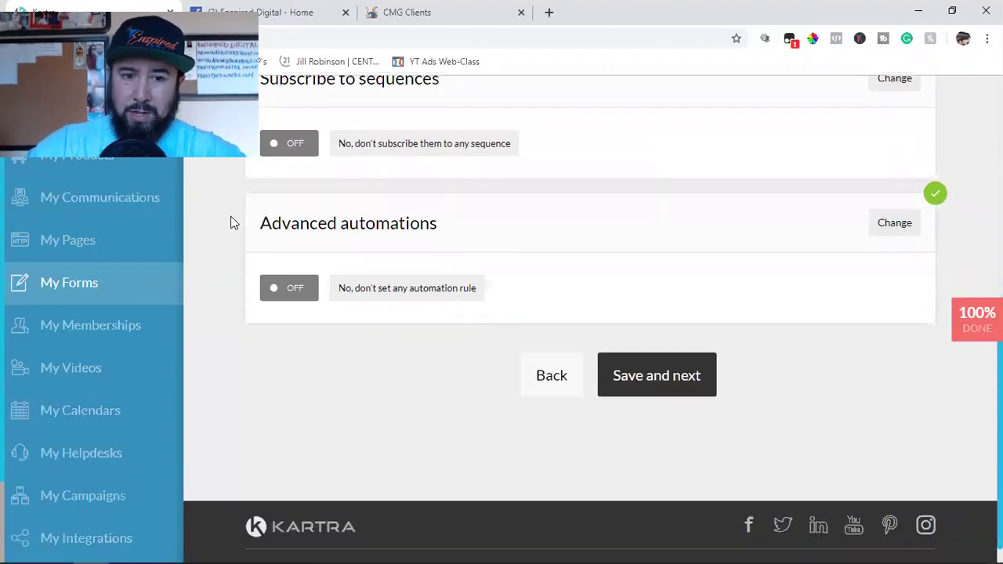
pyautogui.click(652, 392)
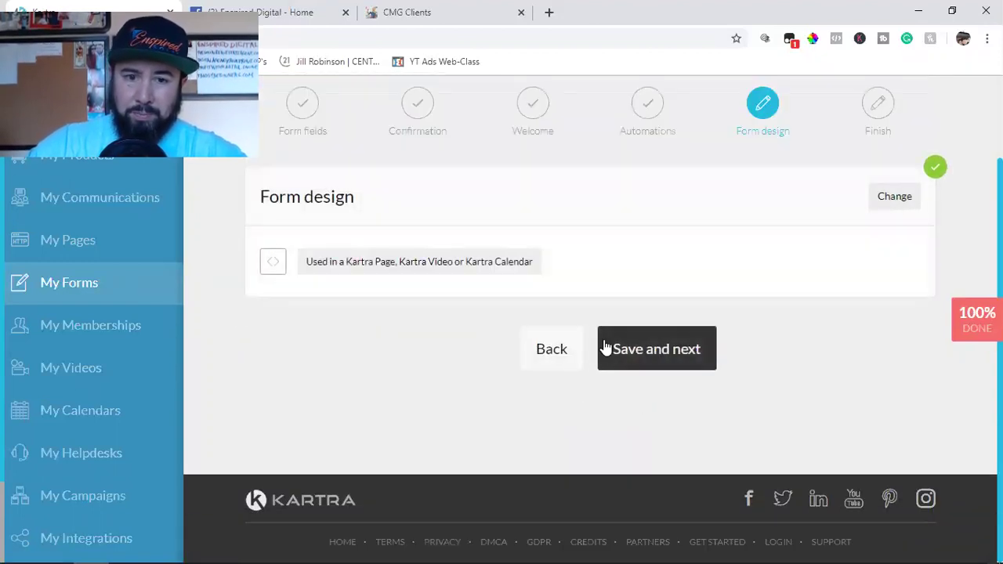
pyautogui.click(661, 374)
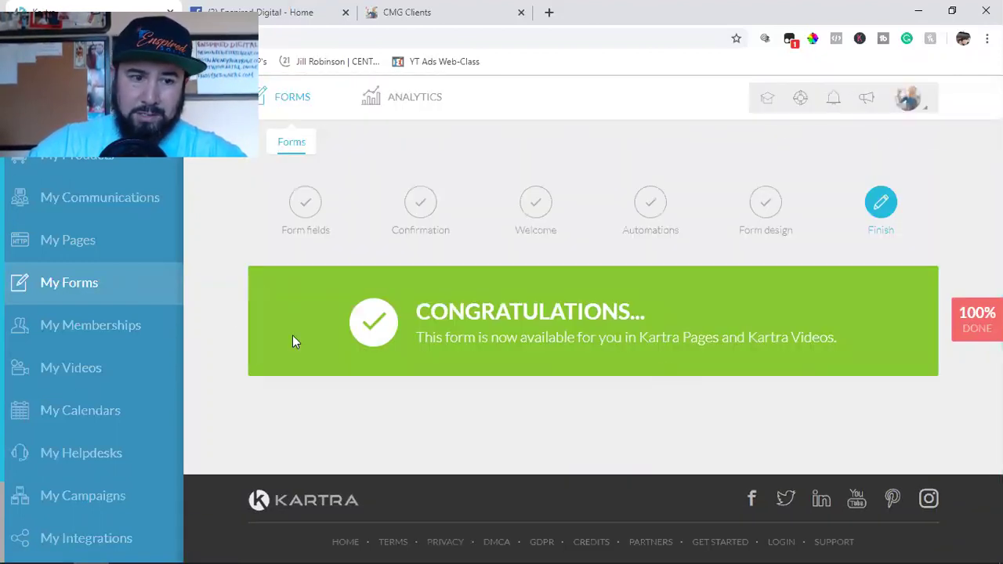
# Go to My Communications, check the CMG Clients signup page, then return to Kartra.
pyautogui.click(79, 198)
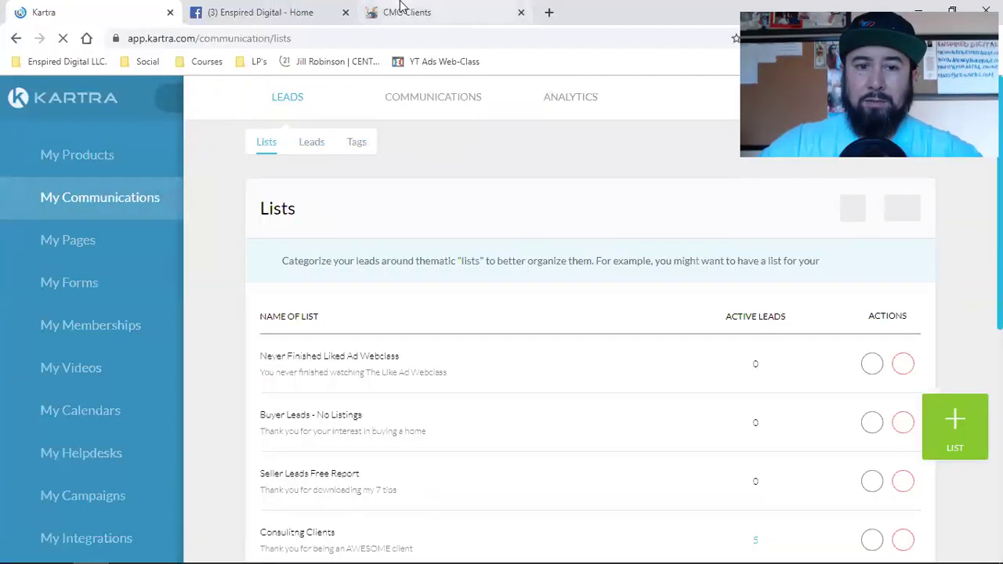
pyautogui.click(400, 6)
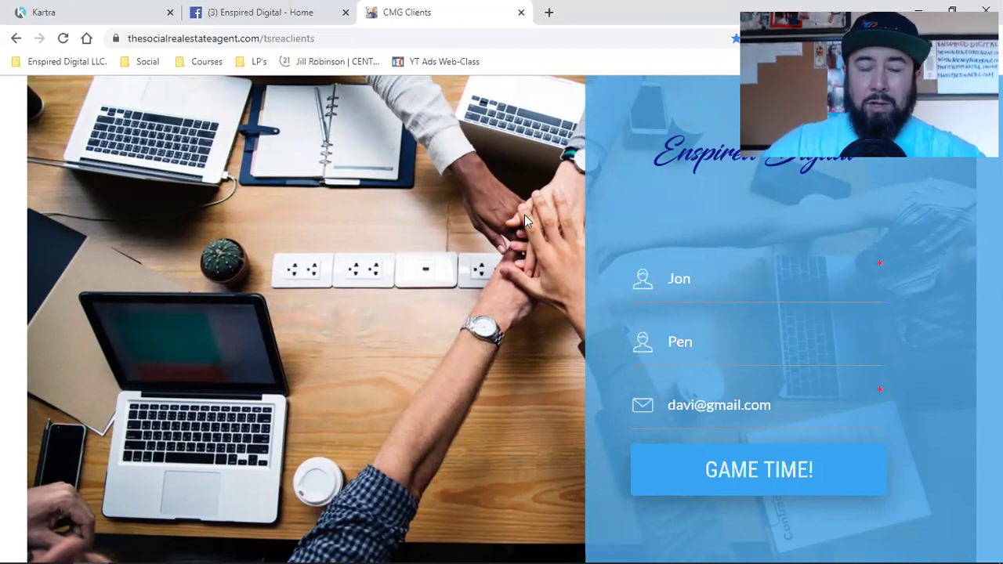
pyautogui.click(88, 8)
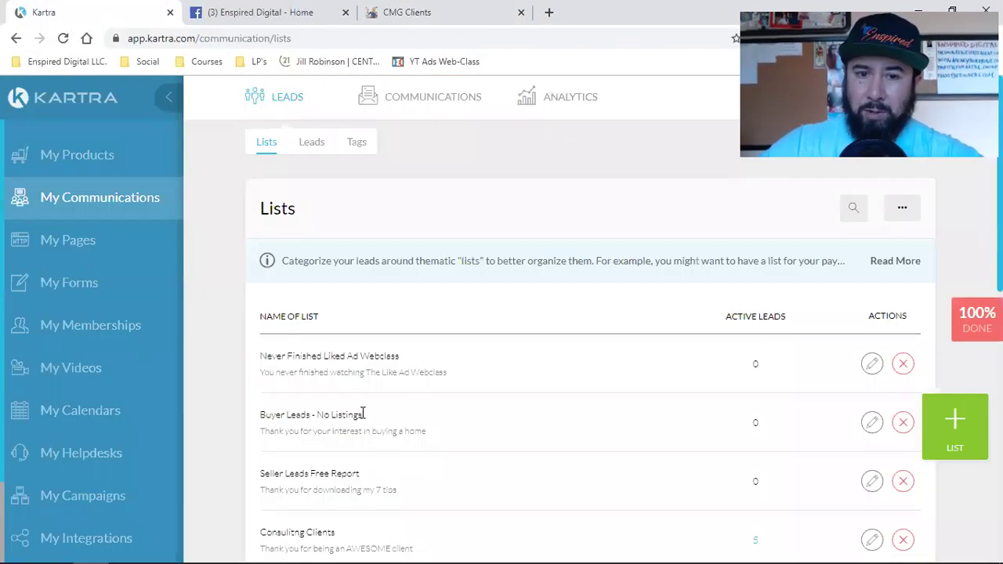
# Open the Realtor Clients sequence from Communications > Sequences in the Edit sequence dialog.
pyautogui.moveTo(413, 100)
pyautogui.click(419, 143)
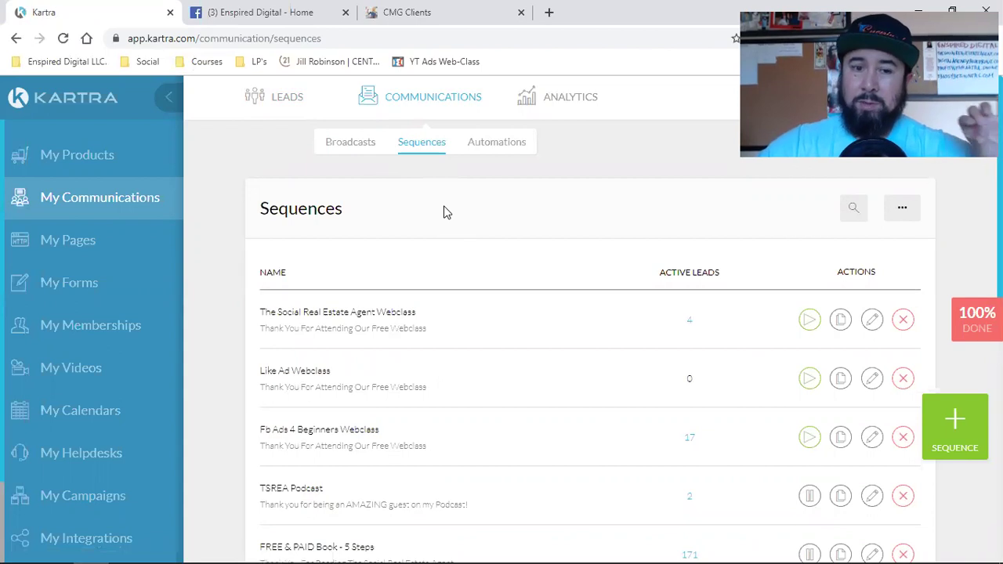
pyautogui.scroll(-5, 443, 212)
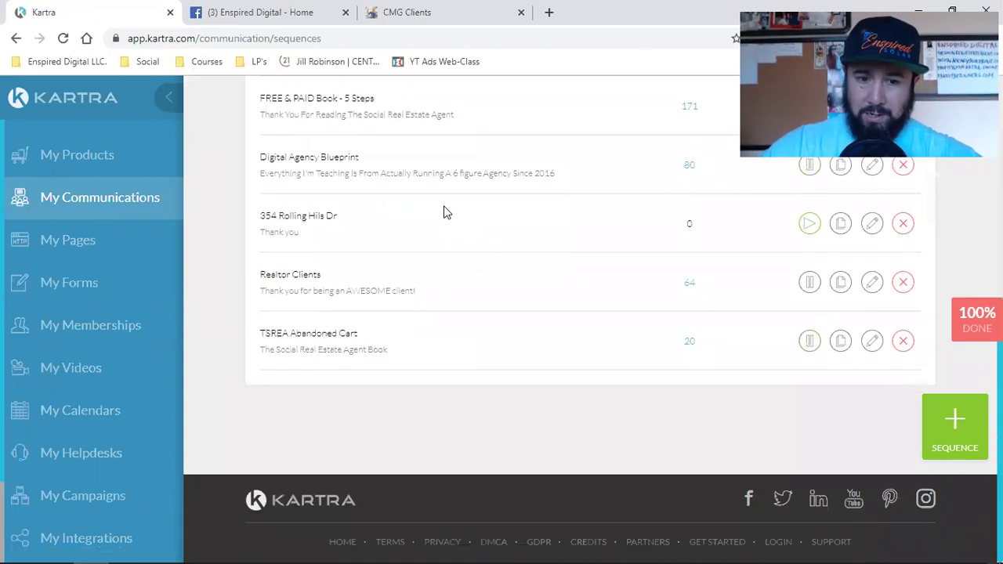
pyautogui.click(871, 282)
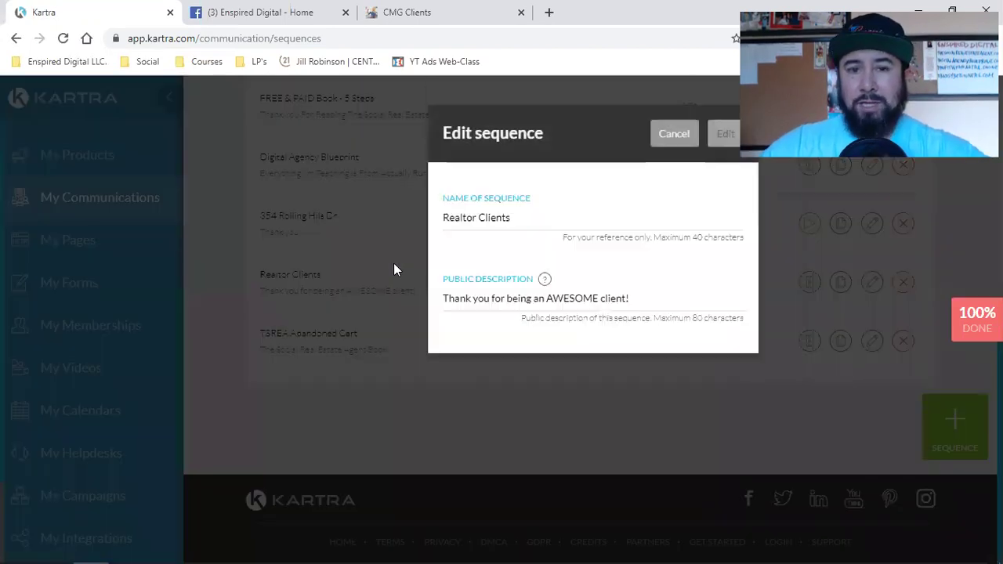
pyautogui.click(724, 134)
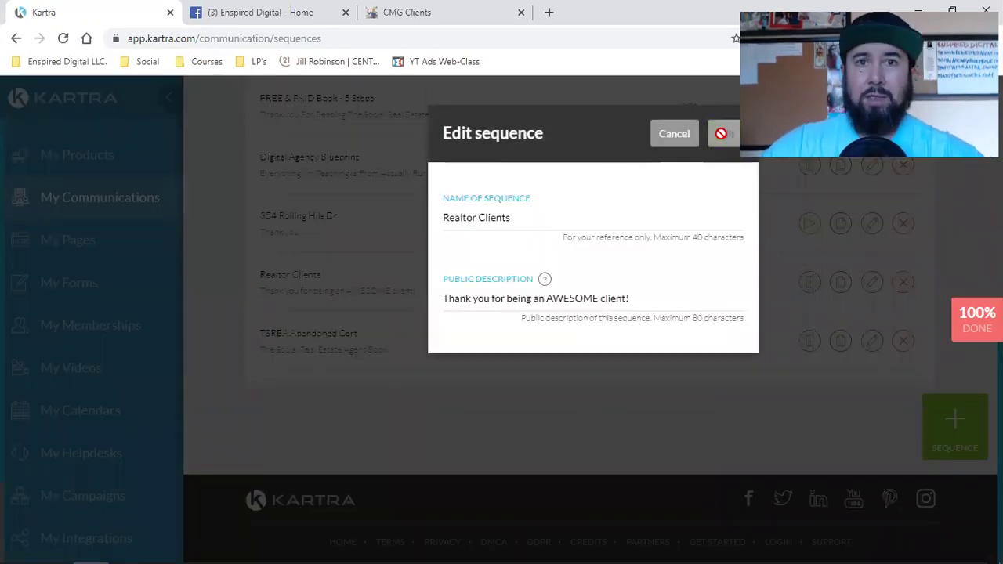
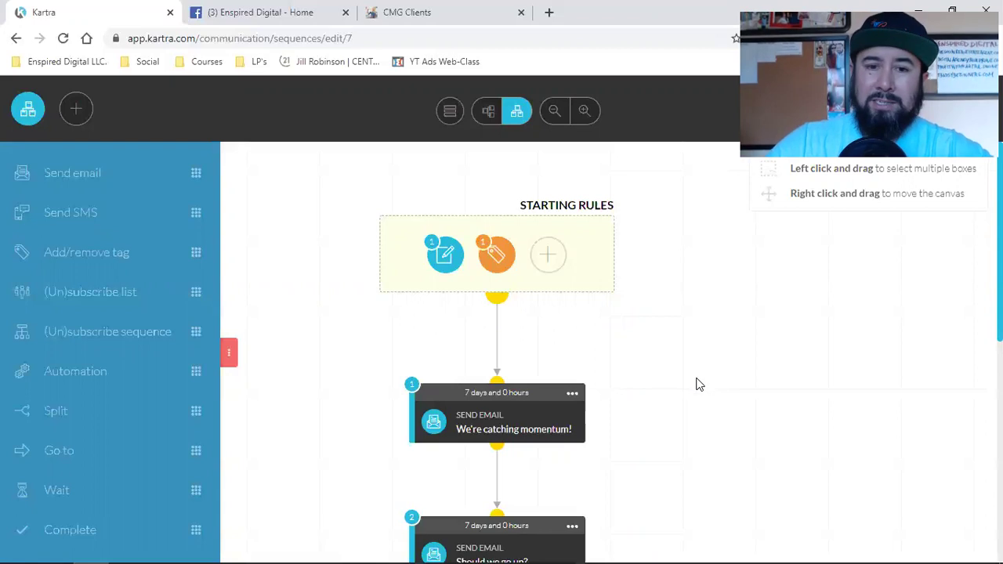
# Review the sequence's tag starting rule against the CMG Clients opt-in page and save the rules.
pyautogui.click(477, 243)
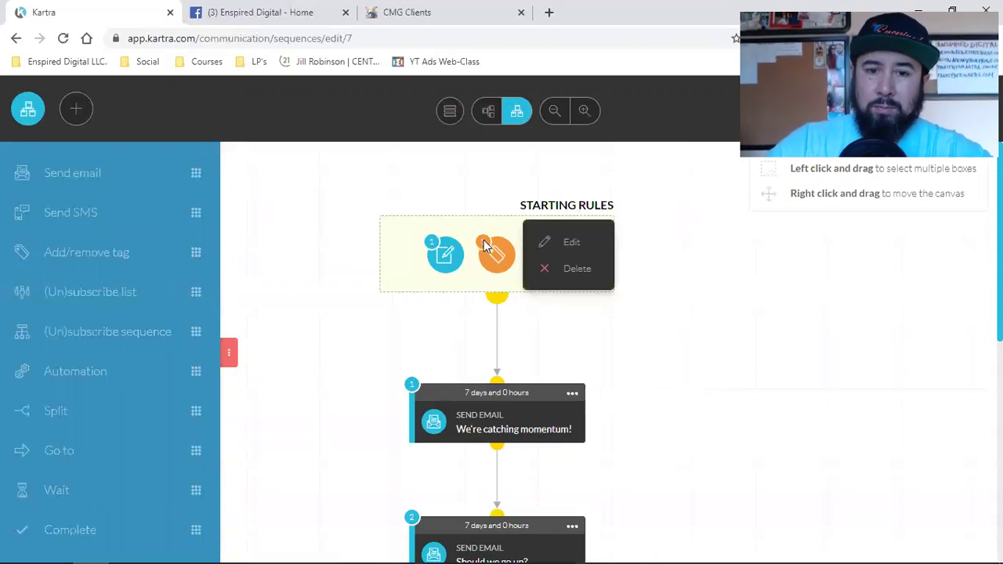
pyautogui.click(555, 243)
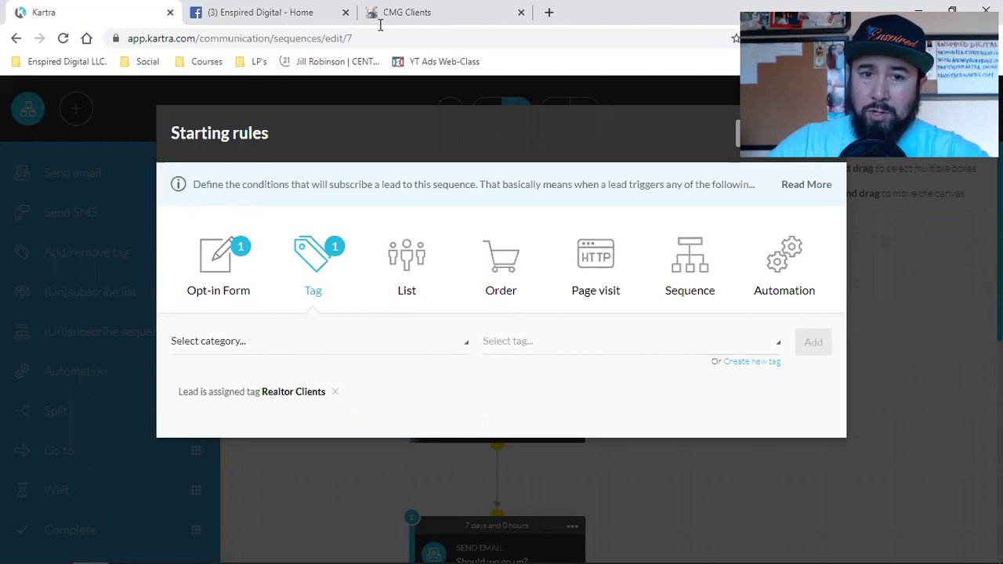
pyautogui.click(423, 13)
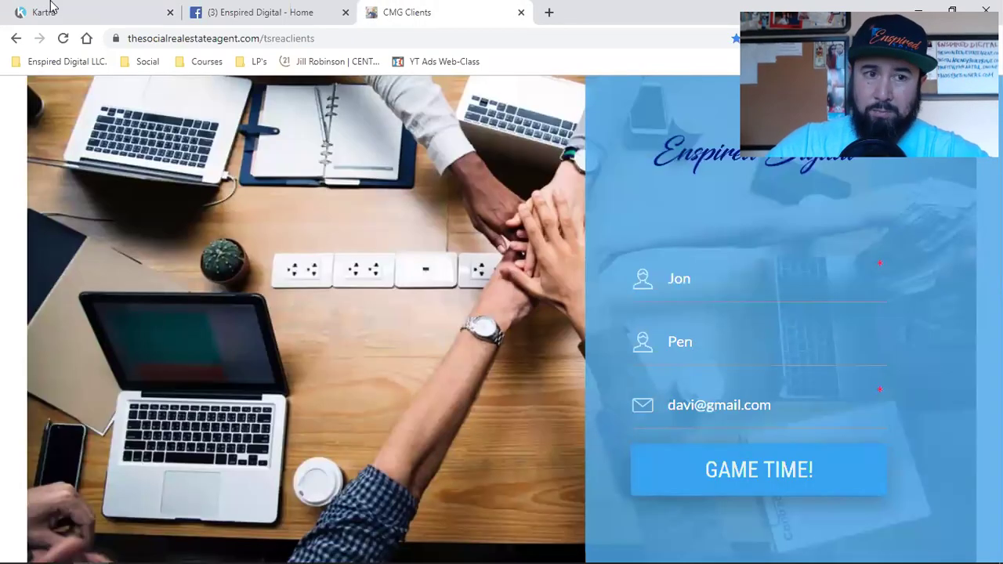
pyautogui.click(52, 11)
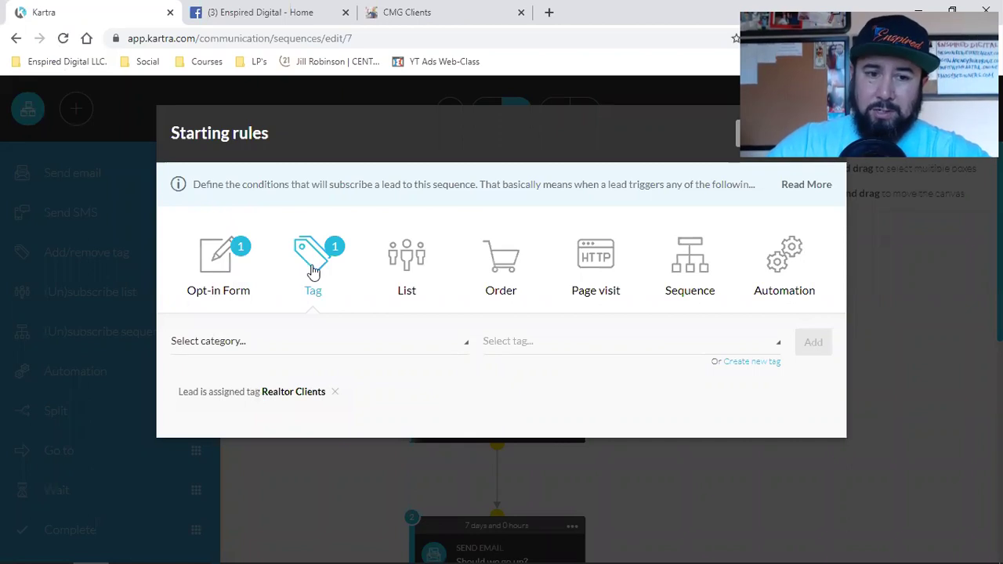
pyautogui.click(317, 266)
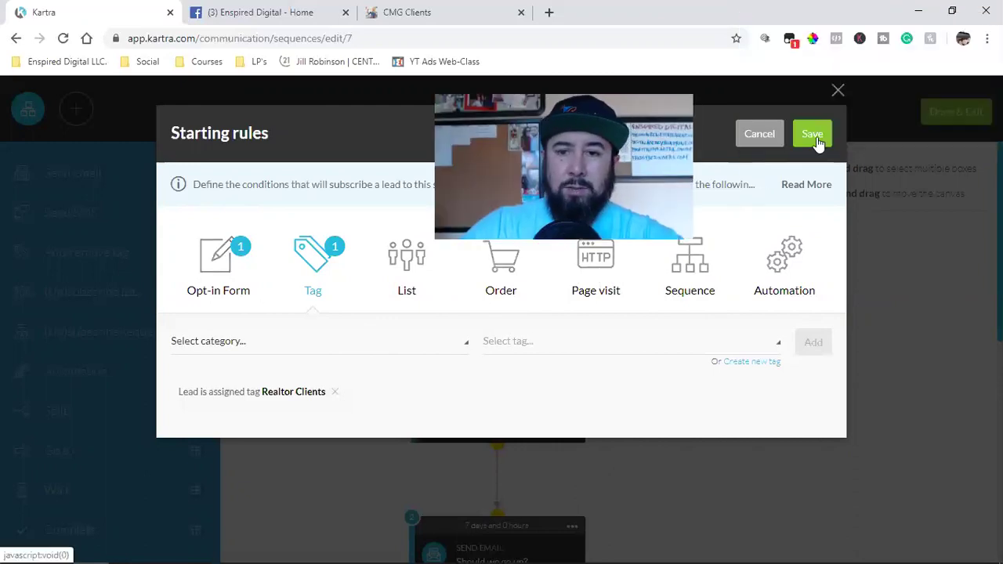
pyautogui.click(815, 134)
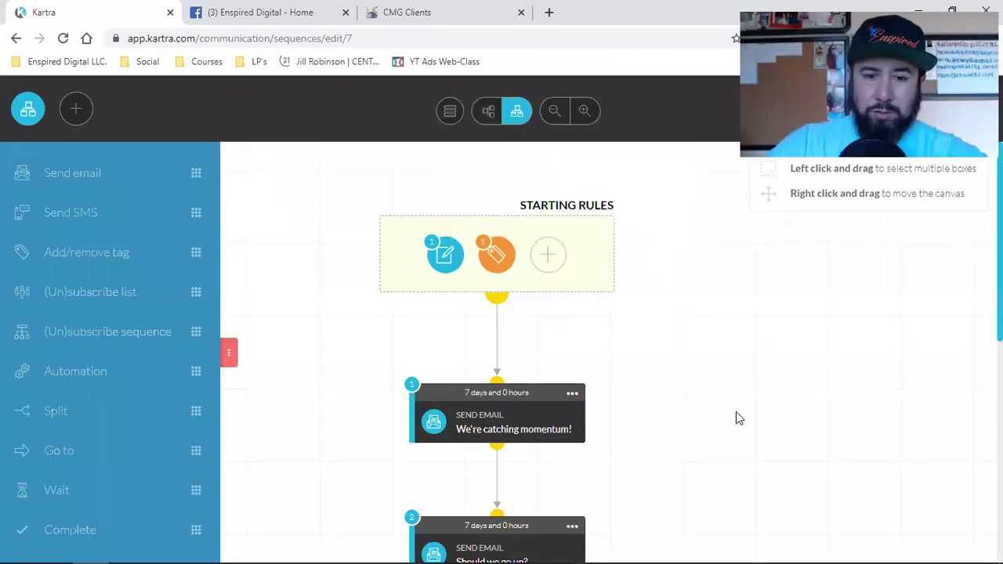
# Check the opt-in form, then preview and close the 'We're catching momentum!' email settings.
pyautogui.scroll(-1, 735, 412)
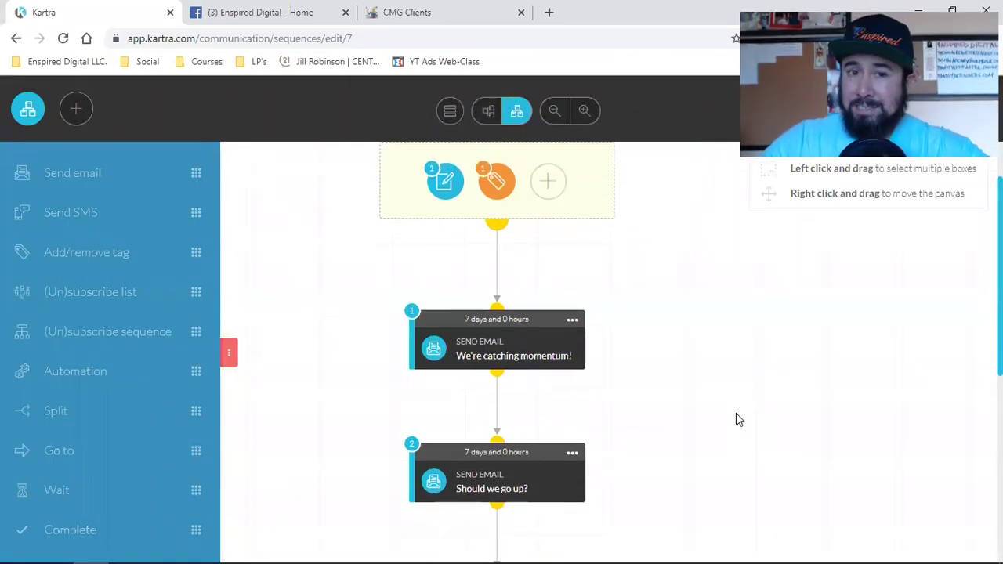
pyautogui.click(422, 11)
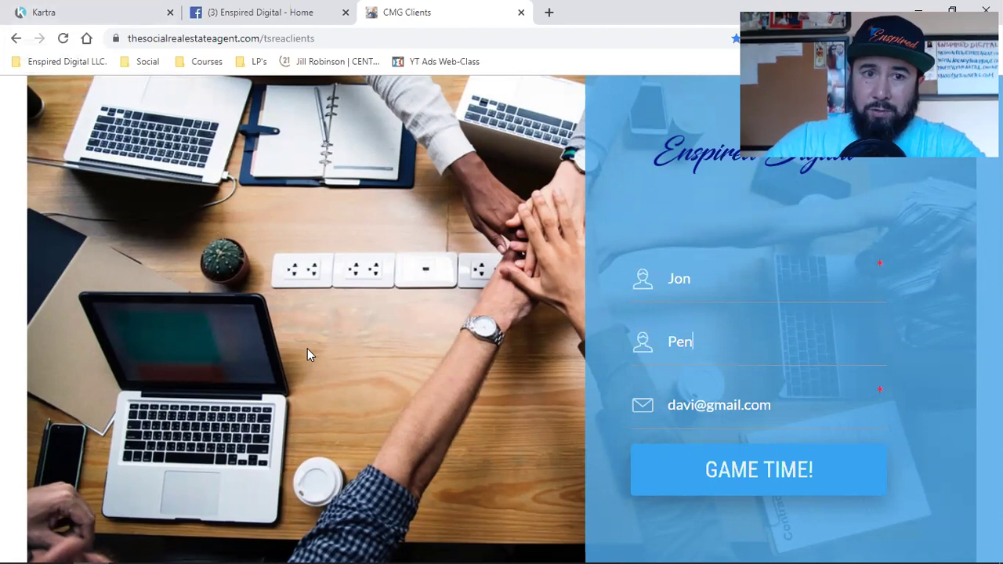
pyautogui.click(81, 10)
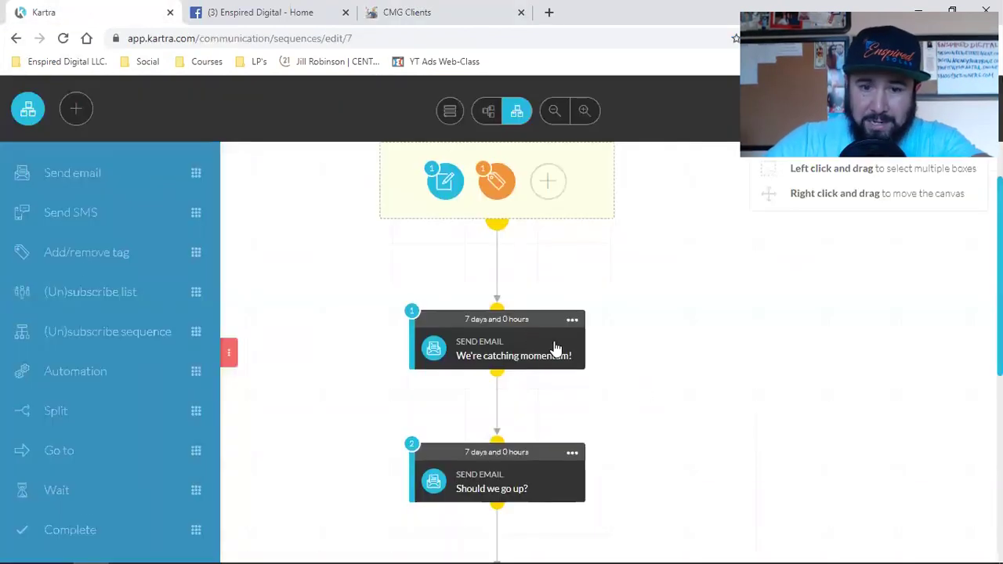
pyautogui.moveTo(492, 335)
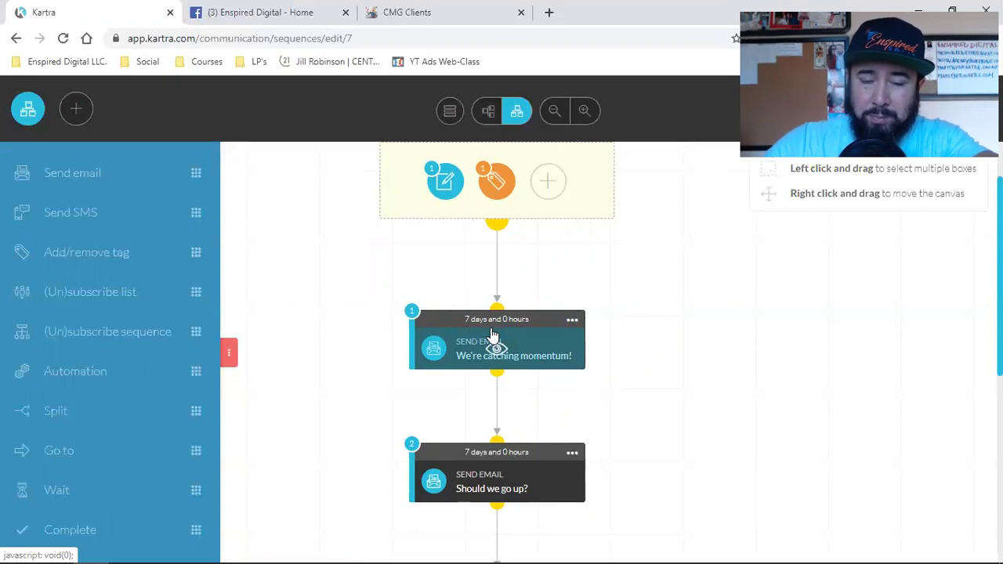
pyautogui.click(492, 335)
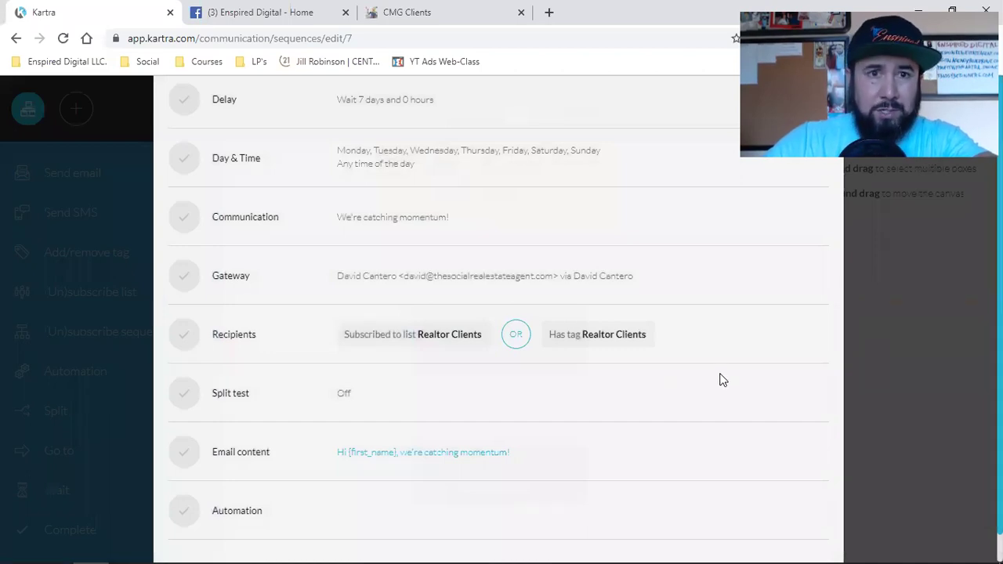
pyautogui.scroll(2, 722, 380)
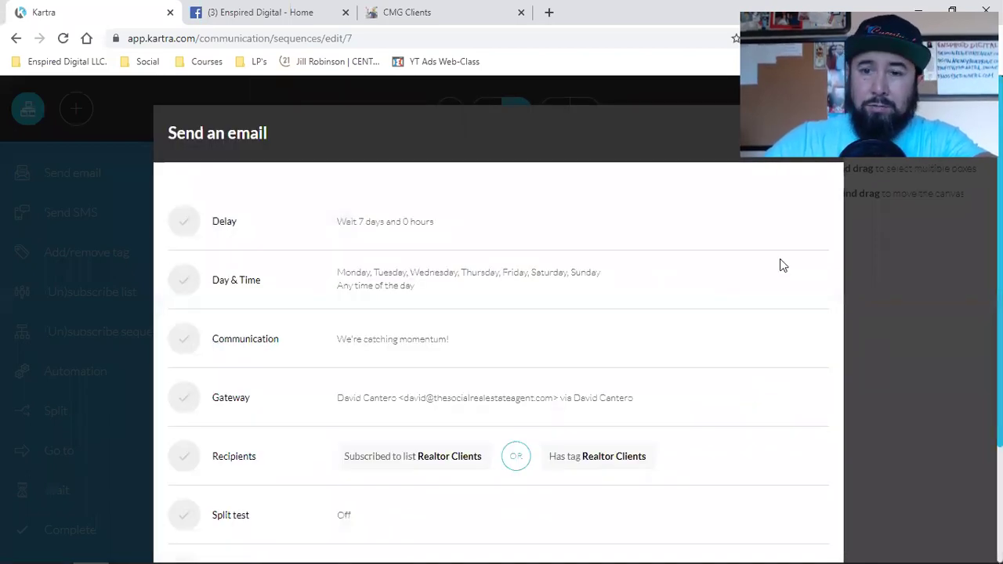
pyautogui.click(730, 102)
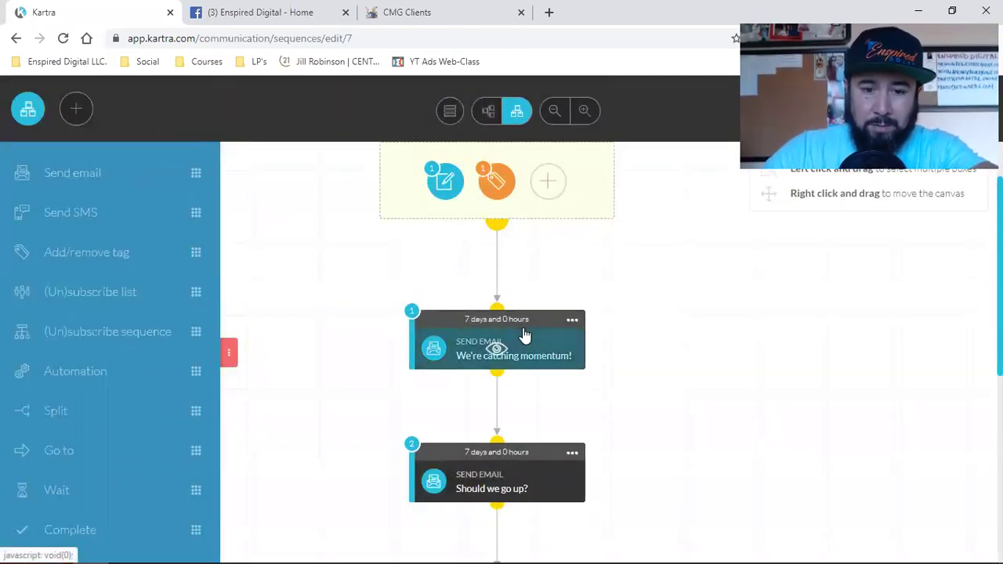
# Compare against the CMG Clients opt-in form again and bring up the first email's options.
pyautogui.scroll(-2, 525, 336)
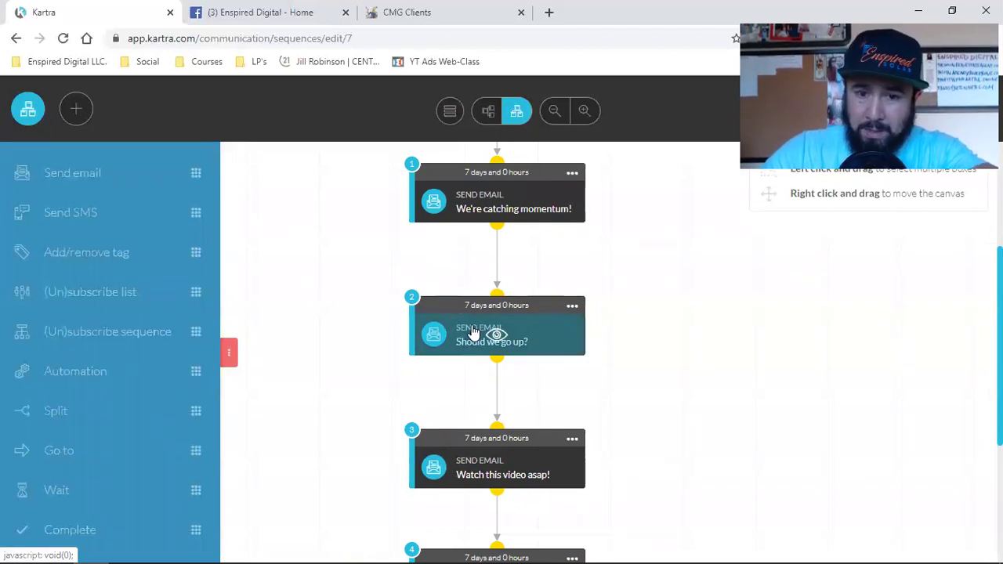
pyautogui.scroll(5, 622, 347)
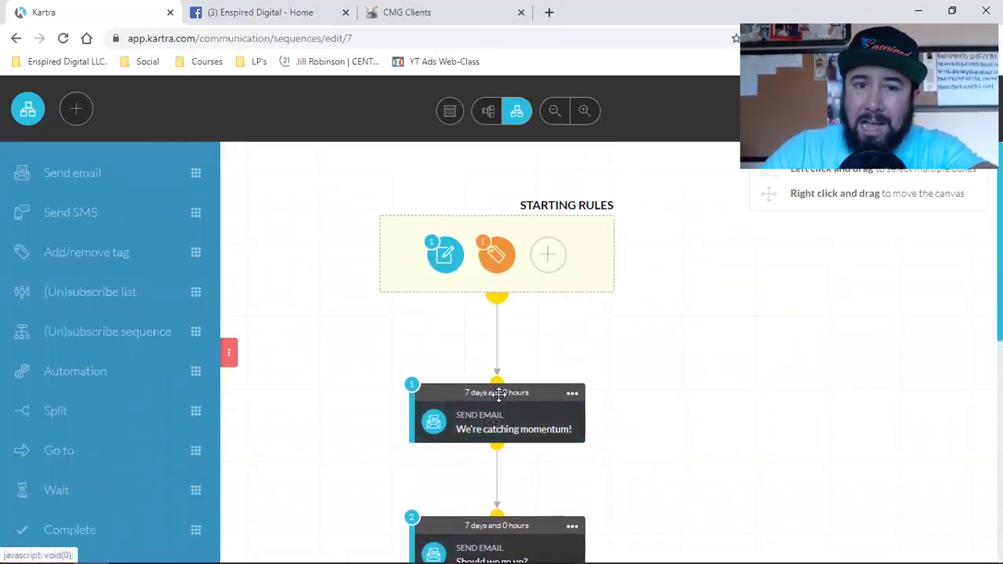
pyautogui.click(439, 12)
pyautogui.click(78, 9)
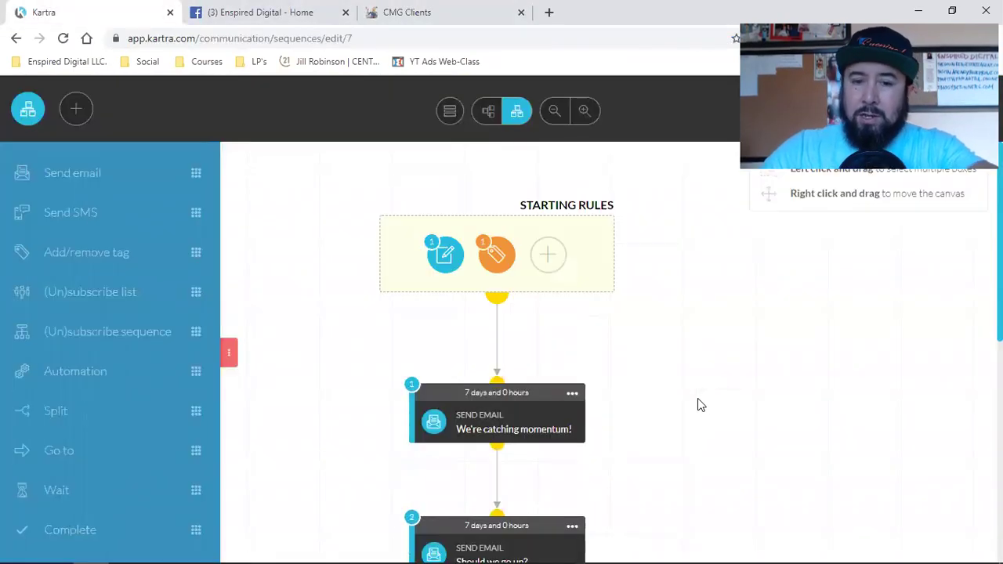
pyautogui.scroll(-1, 702, 404)
pyautogui.scroll(-4, 700, 405)
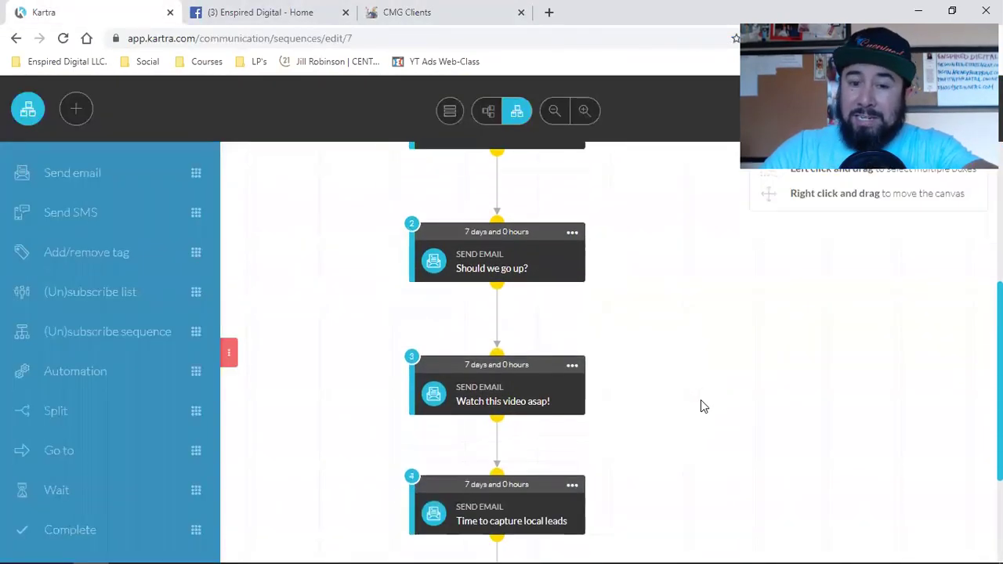
pyautogui.moveTo(449, 321)
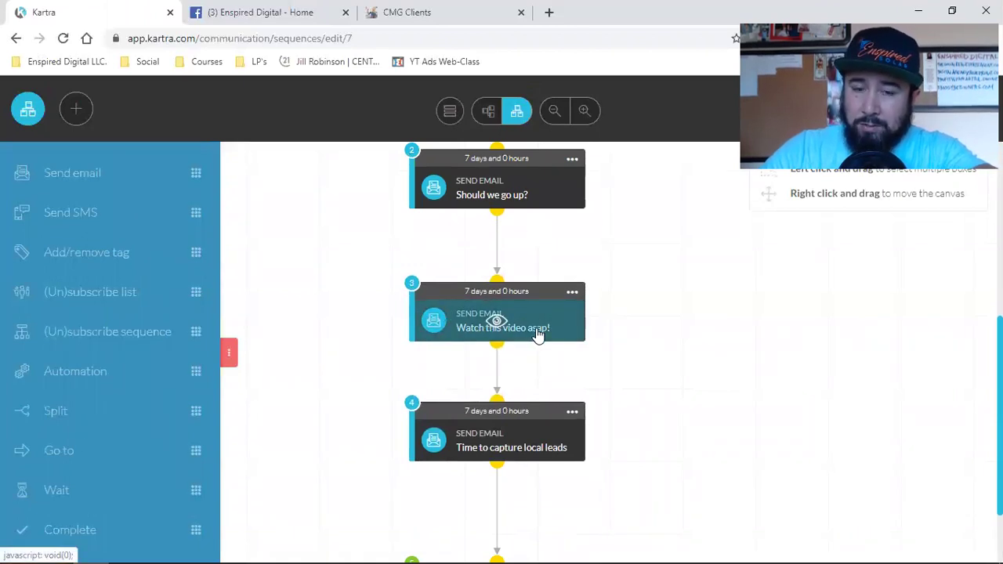
pyautogui.scroll(3, 505, 325)
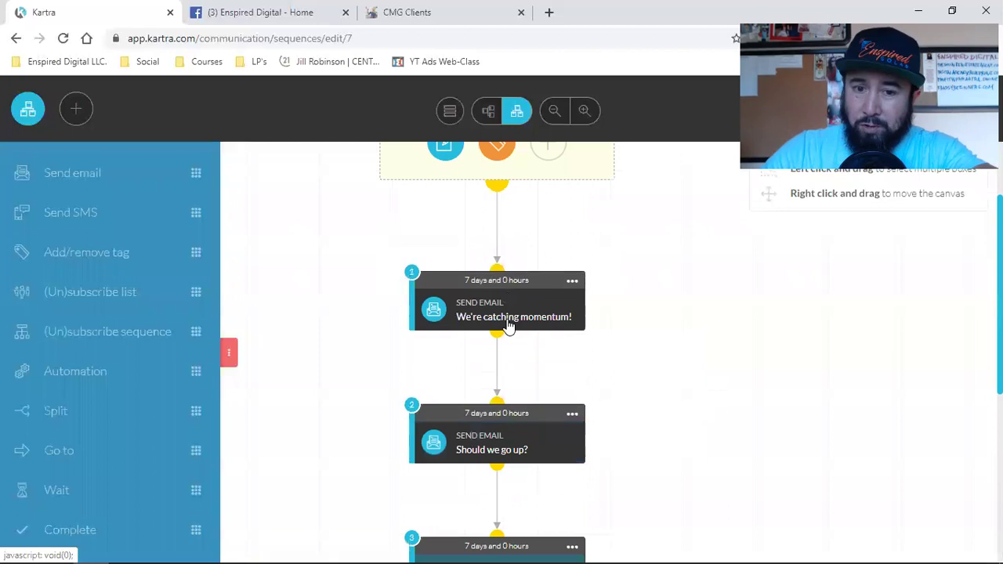
pyautogui.click(571, 275)
# Scroll through steps 1–5, checking each email's 7-day wait.
pyautogui.scroll(-2, 672, 338)
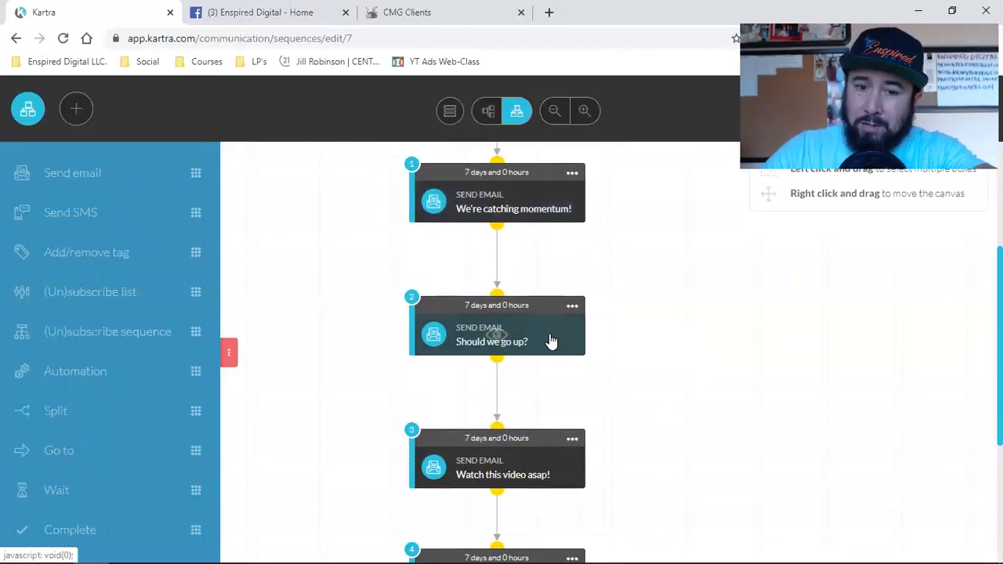
pyautogui.scroll(-1, 551, 341)
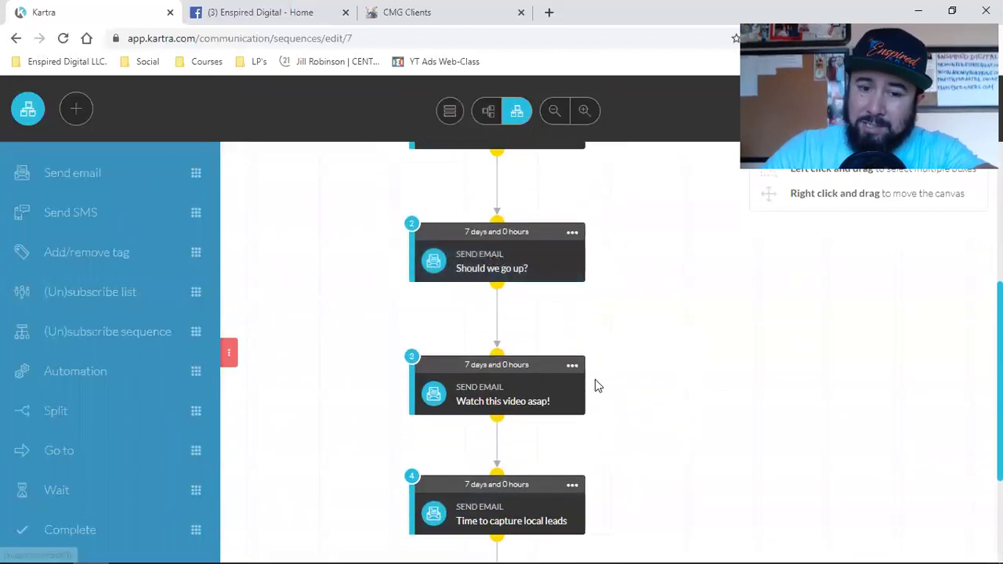
pyautogui.scroll(-2, 470, 384)
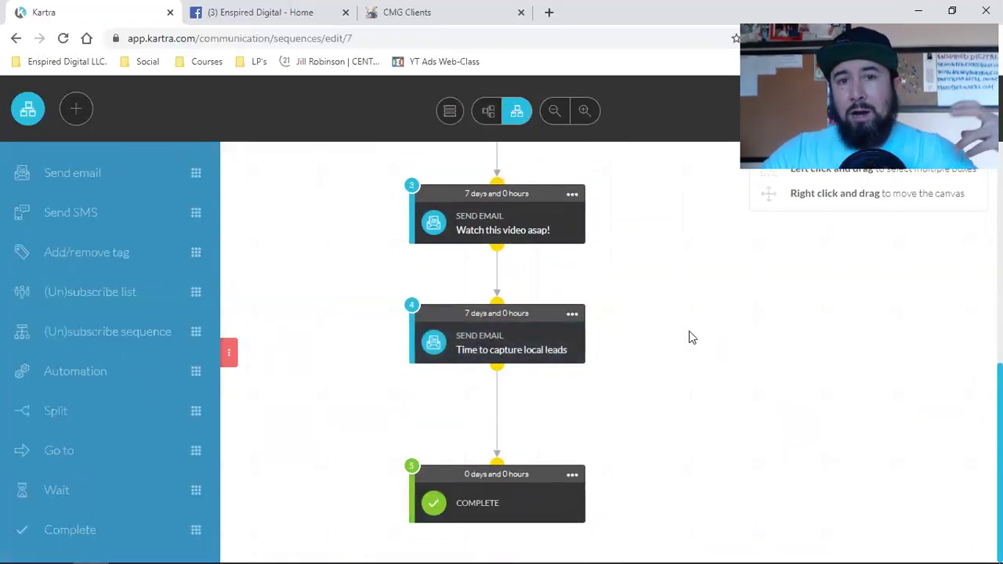
pyautogui.scroll(4, 692, 377)
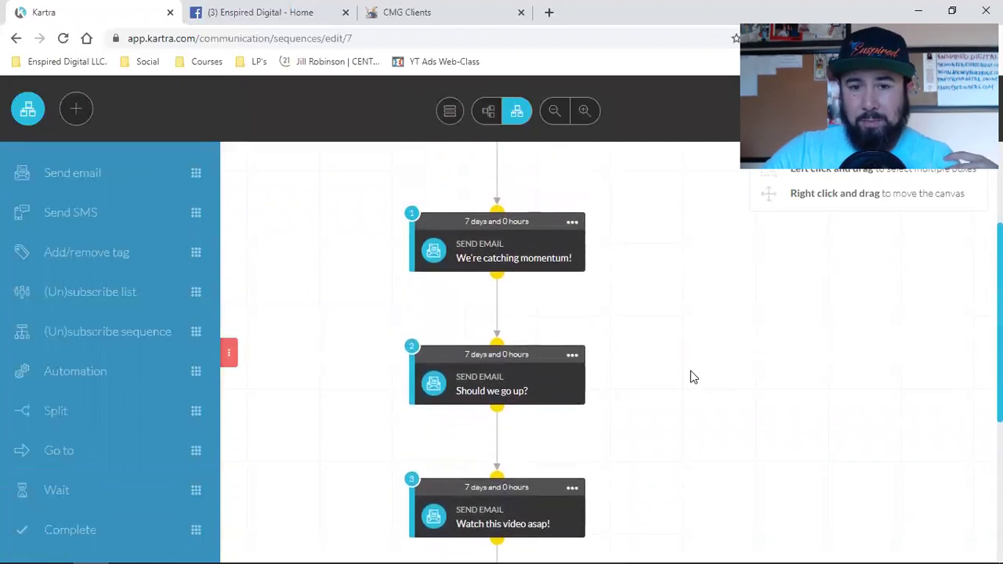
pyautogui.scroll(1, 692, 377)
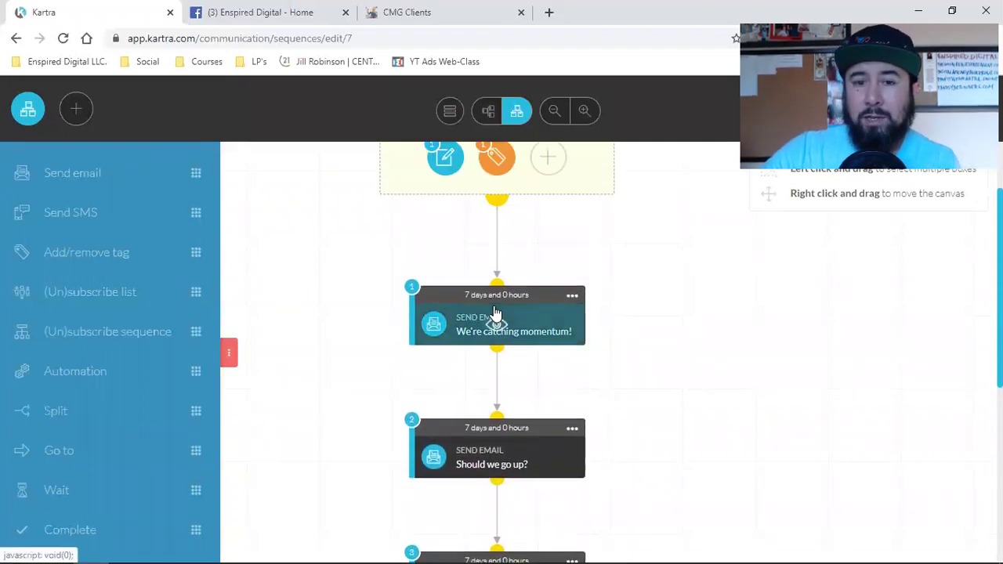
pyautogui.scroll(-5, 495, 313)
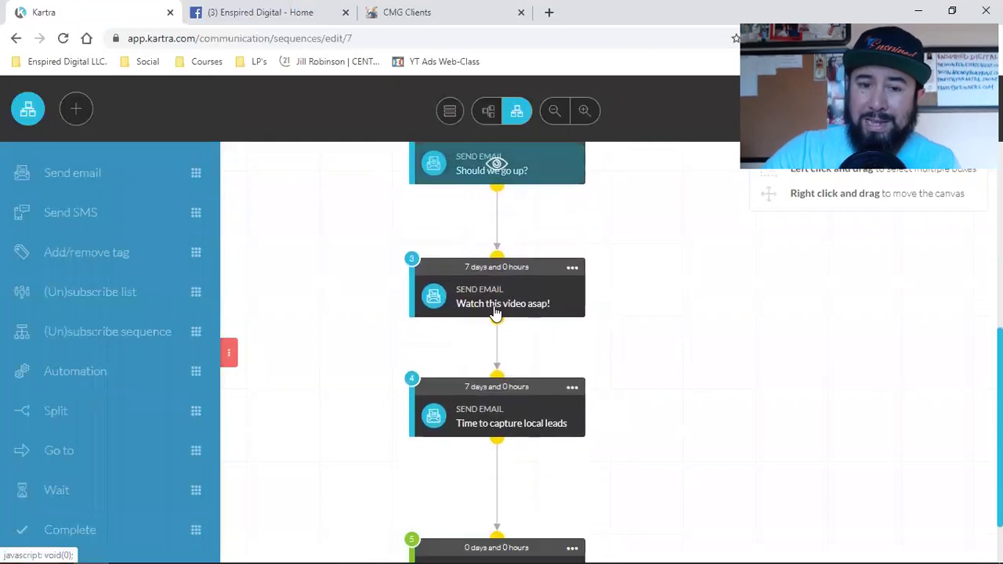
pyautogui.scroll(5, 611, 383)
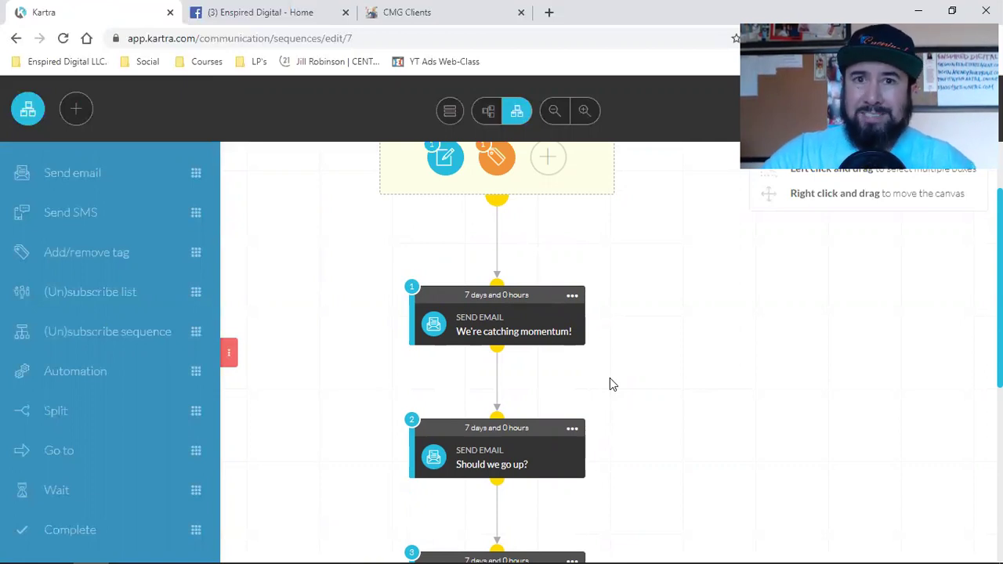
pyautogui.scroll(-1, 496, 269)
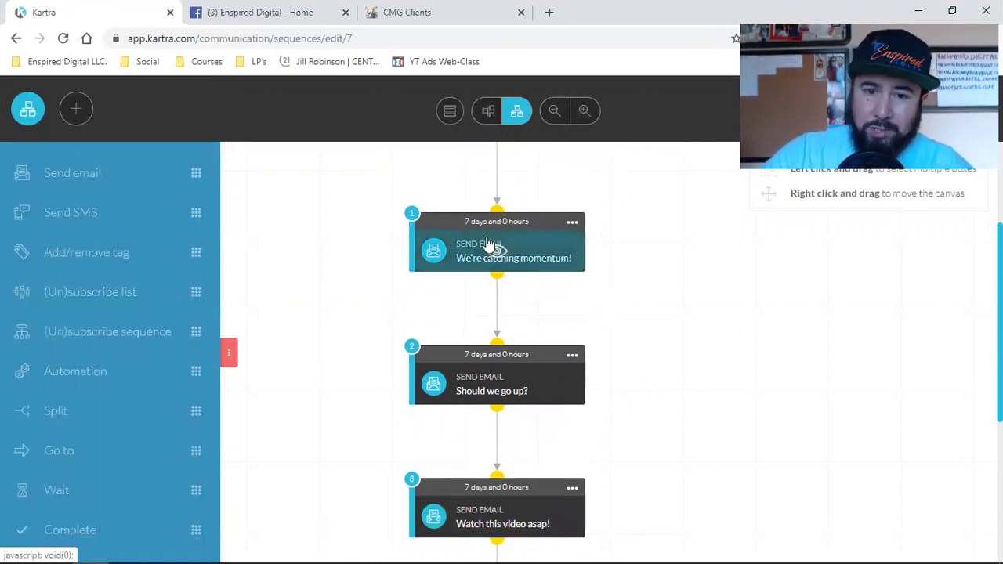
pyautogui.scroll(-1, 487, 244)
pyautogui.scroll(-1, 479, 306)
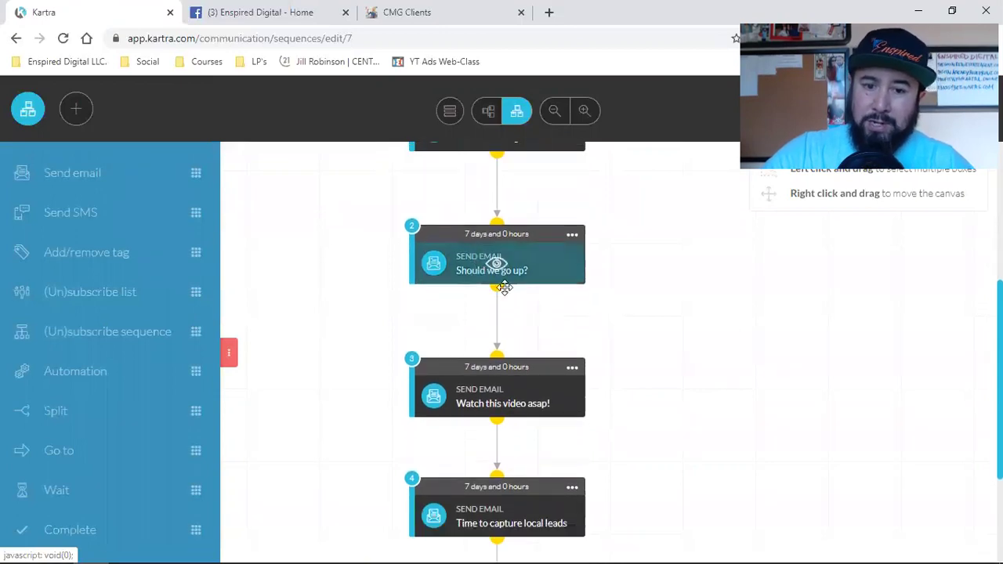
pyautogui.scroll(-1, 501, 347)
pyautogui.scroll(-1, 488, 352)
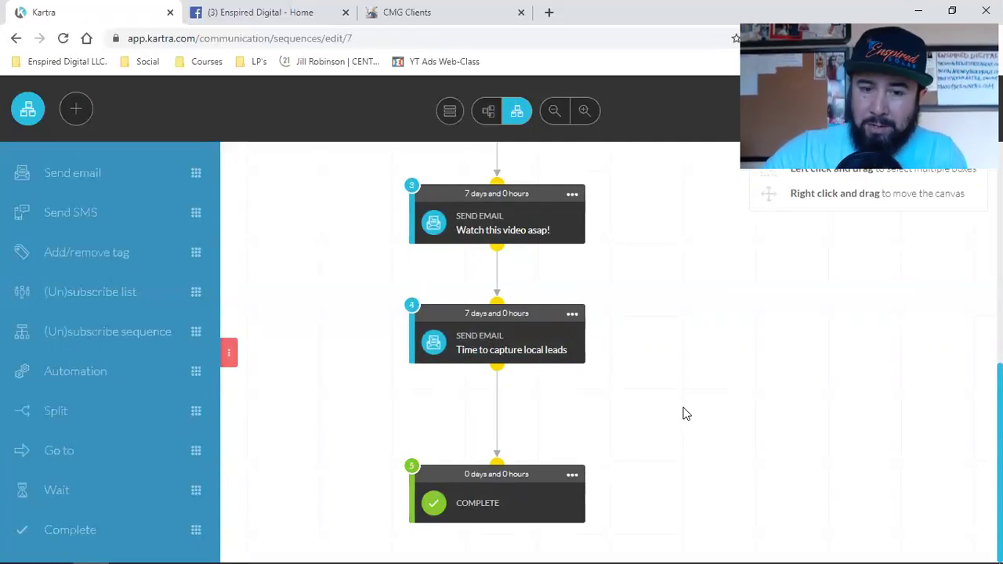
# Inspect the fourth email step's options and dismiss them unchanged.
pyautogui.scroll(6, 682, 414)
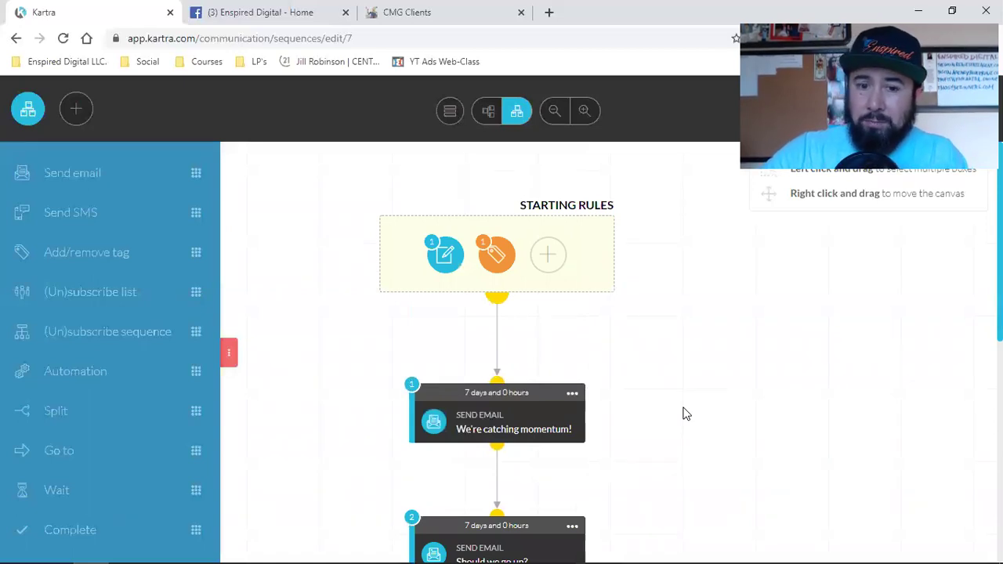
pyautogui.scroll(-2, 682, 414)
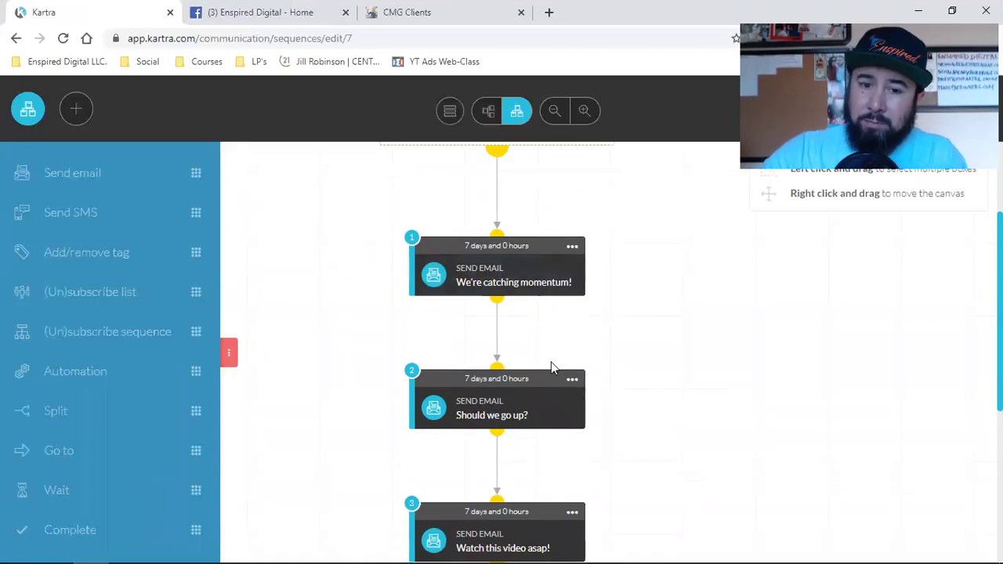
pyautogui.scroll(-4, 460, 400)
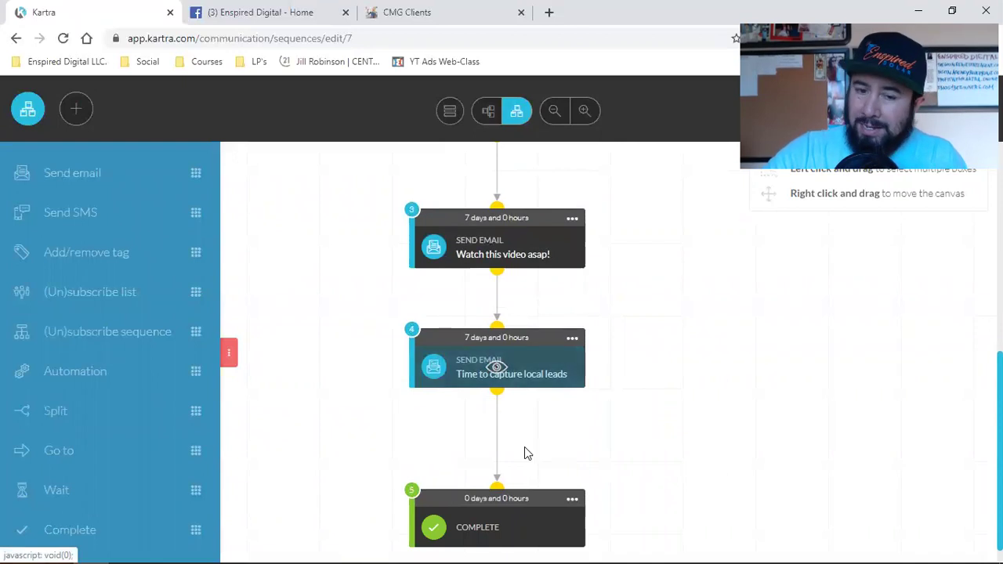
pyautogui.scroll(-1, 509, 452)
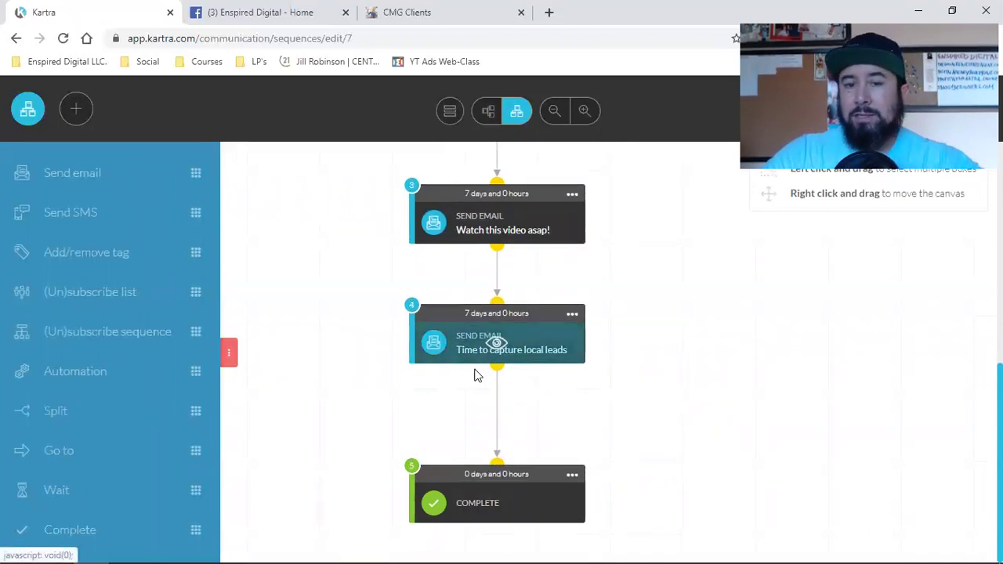
pyautogui.scroll(5, 638, 407)
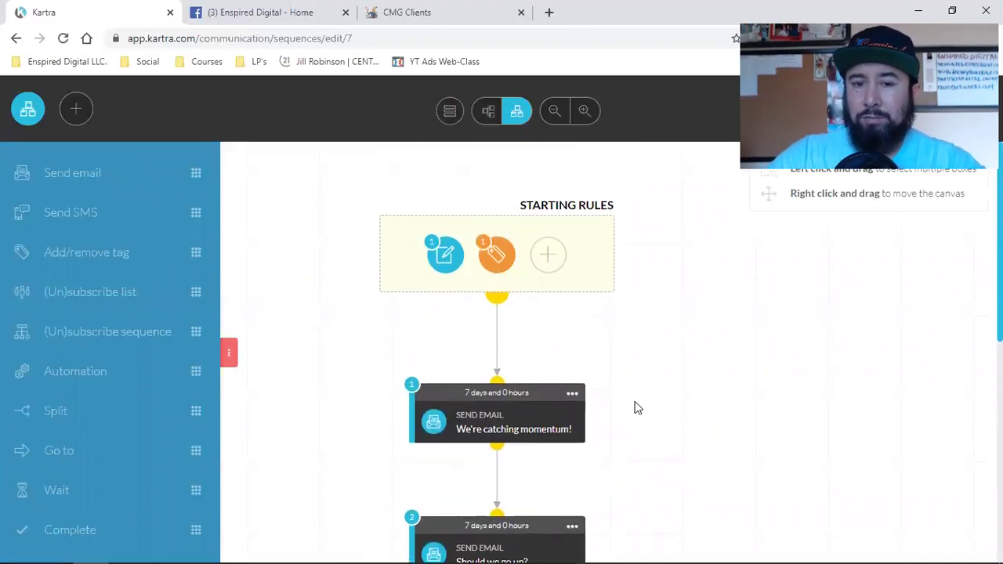
pyautogui.scroll(-3, 678, 428)
pyautogui.scroll(-5, 687, 432)
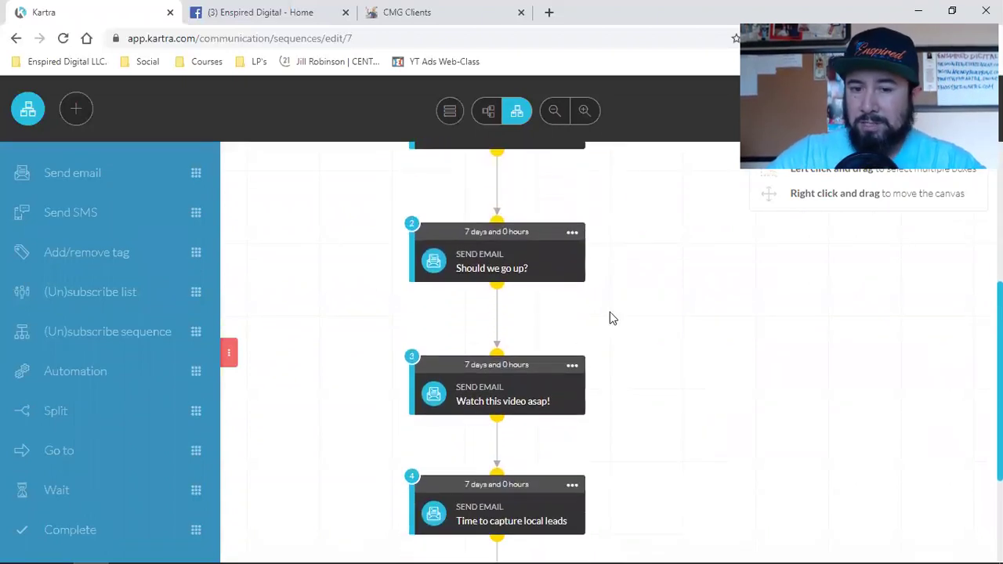
pyautogui.scroll(5, 733, 432)
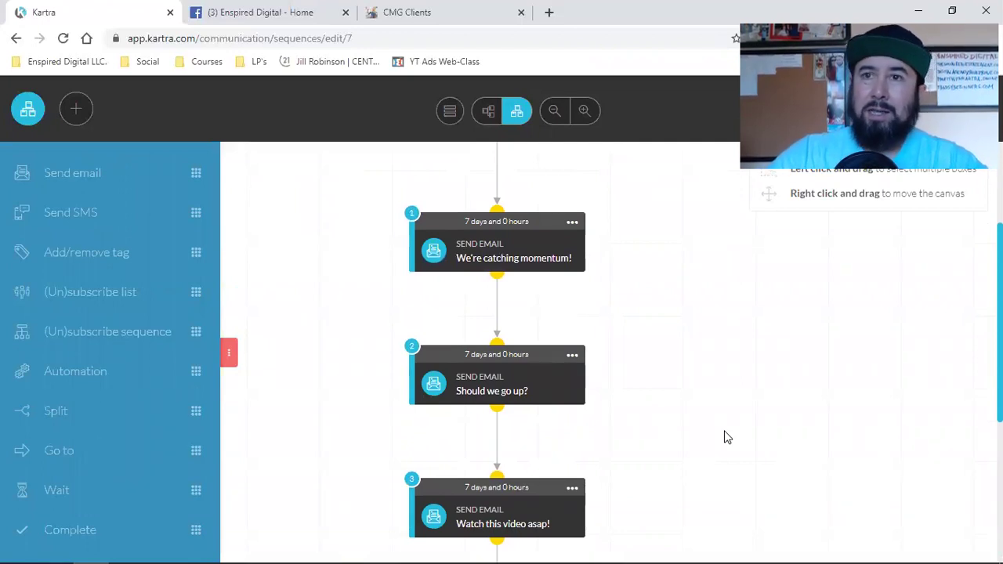
pyautogui.scroll(-3, 690, 352)
pyautogui.scroll(3, 682, 404)
pyautogui.scroll(-4, 548, 329)
pyautogui.click(572, 387)
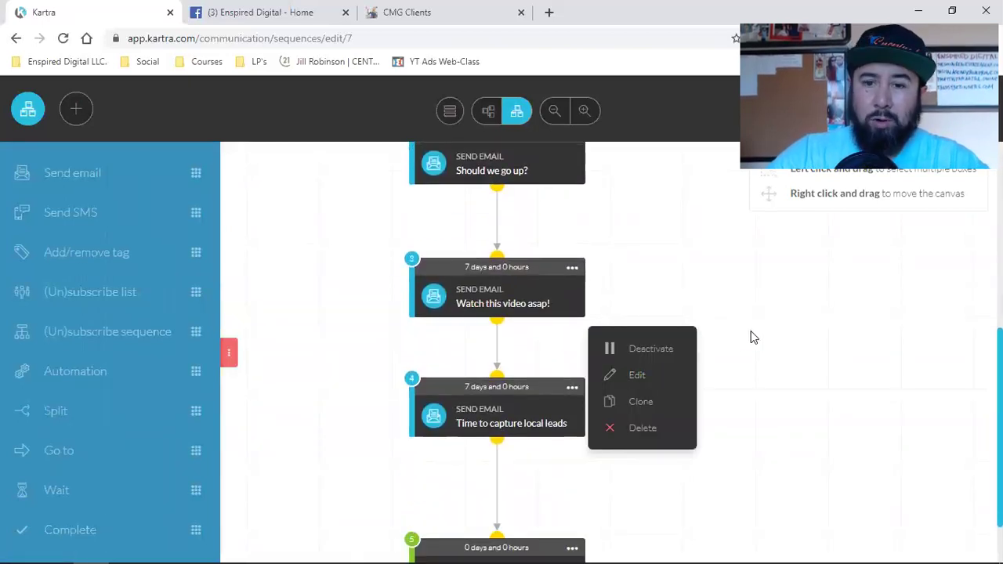
pyautogui.click(750, 337)
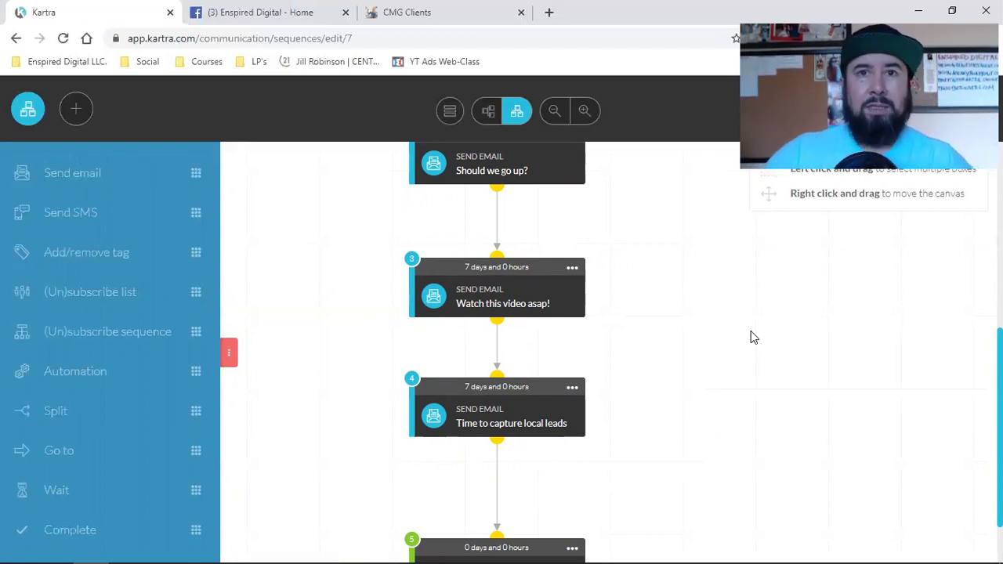
# Review the 'Time to capture local leads' email step's options and close the menu.
pyautogui.scroll(3, 750, 337)
pyautogui.scroll(-2, 544, 252)
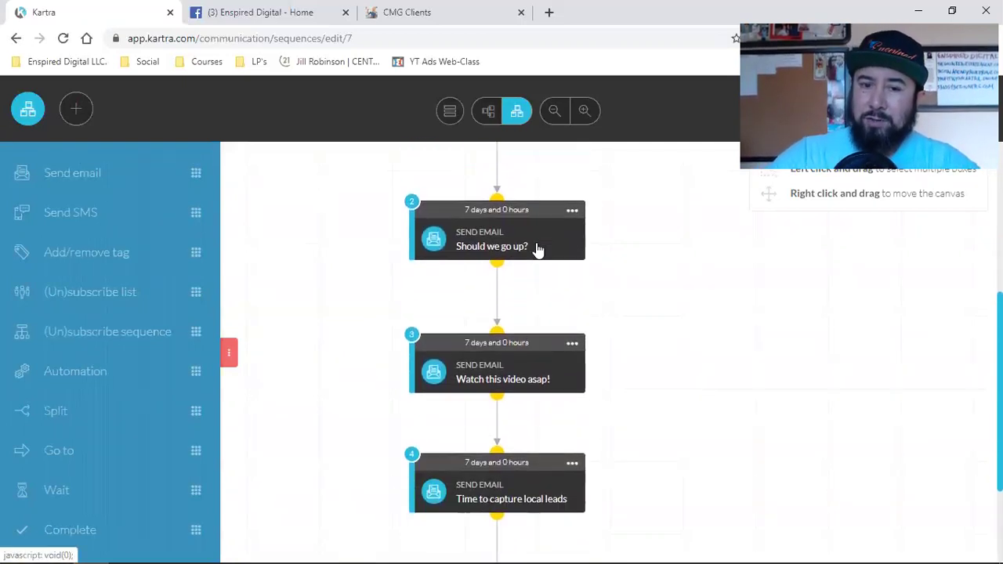
pyautogui.scroll(-1, 537, 249)
pyautogui.scroll(-1, 529, 258)
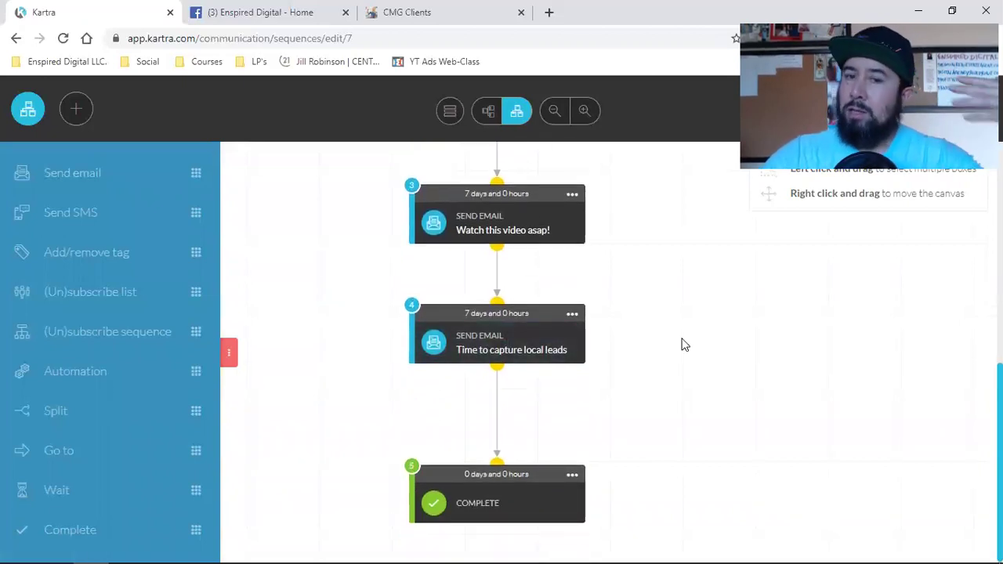
pyautogui.scroll(1, 704, 332)
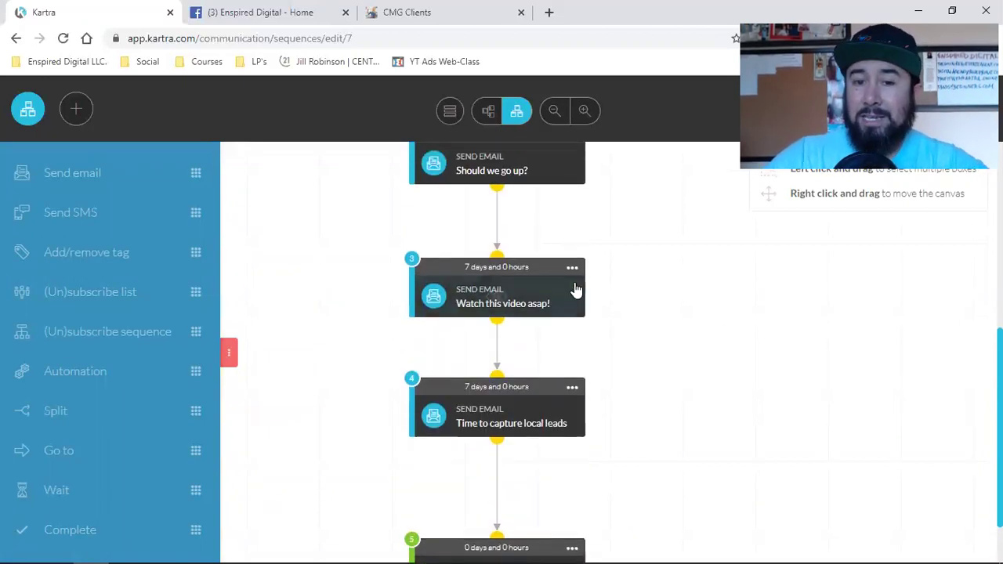
pyautogui.scroll(1, 666, 315)
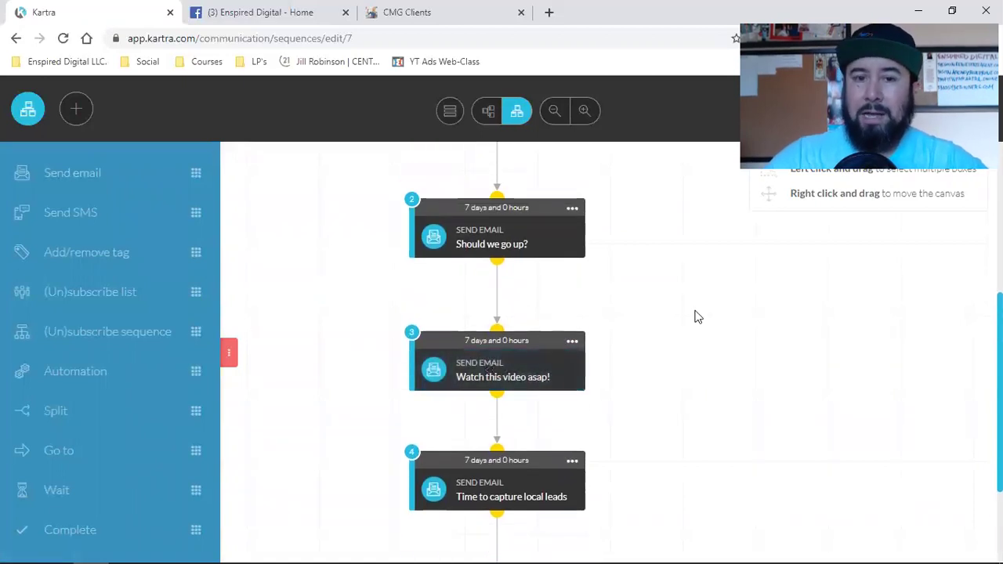
pyautogui.scroll(3, 697, 317)
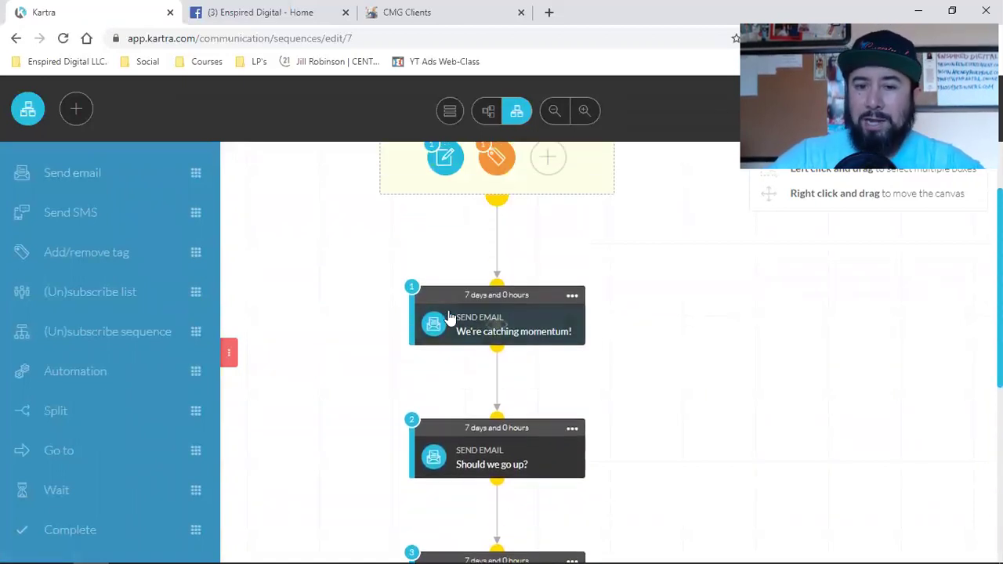
pyautogui.scroll(-1, 465, 313)
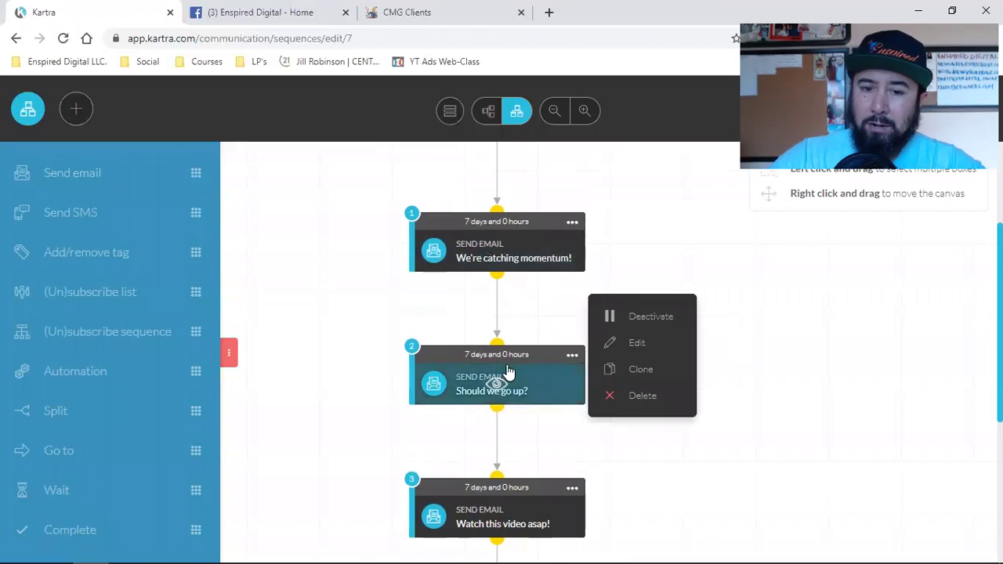
pyautogui.scroll(-2, 507, 376)
pyautogui.scroll(-2, 549, 348)
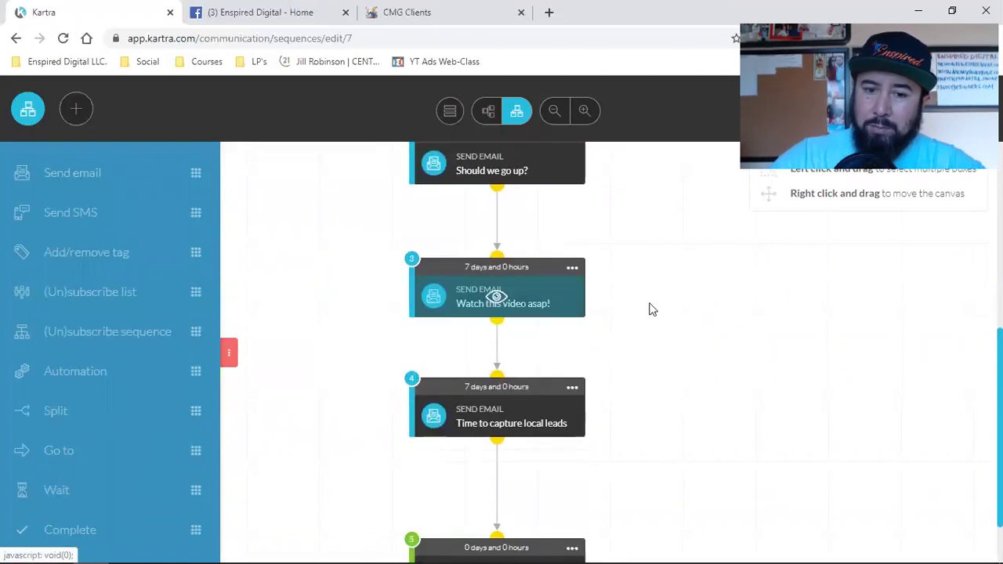
pyautogui.scroll(-1, 795, 304)
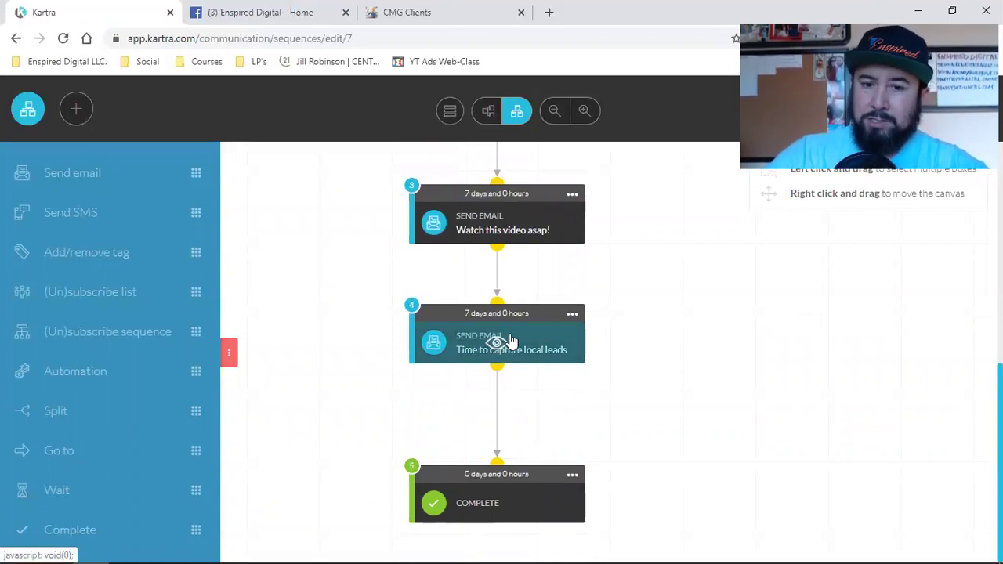
pyautogui.click(573, 314)
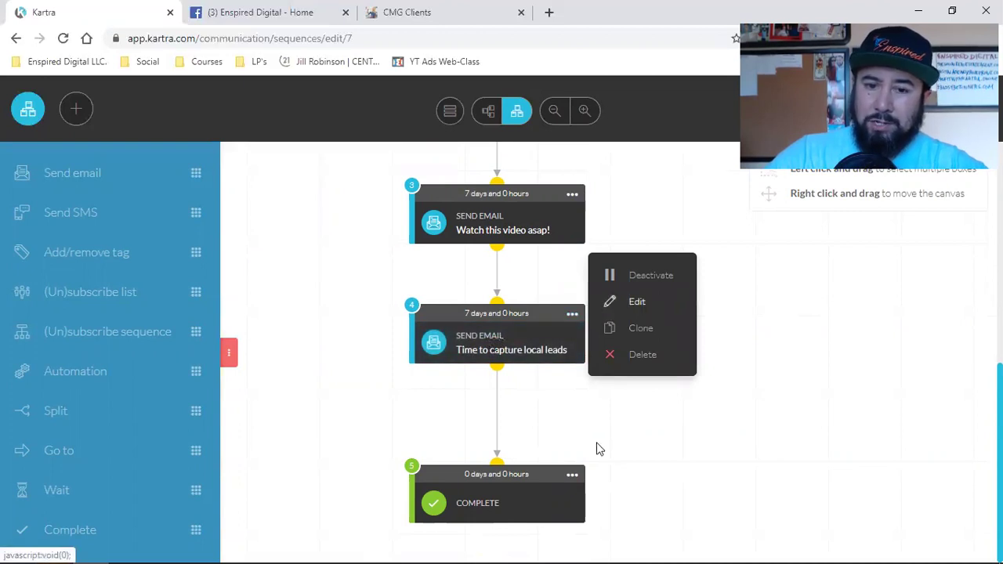
pyautogui.click(802, 396)
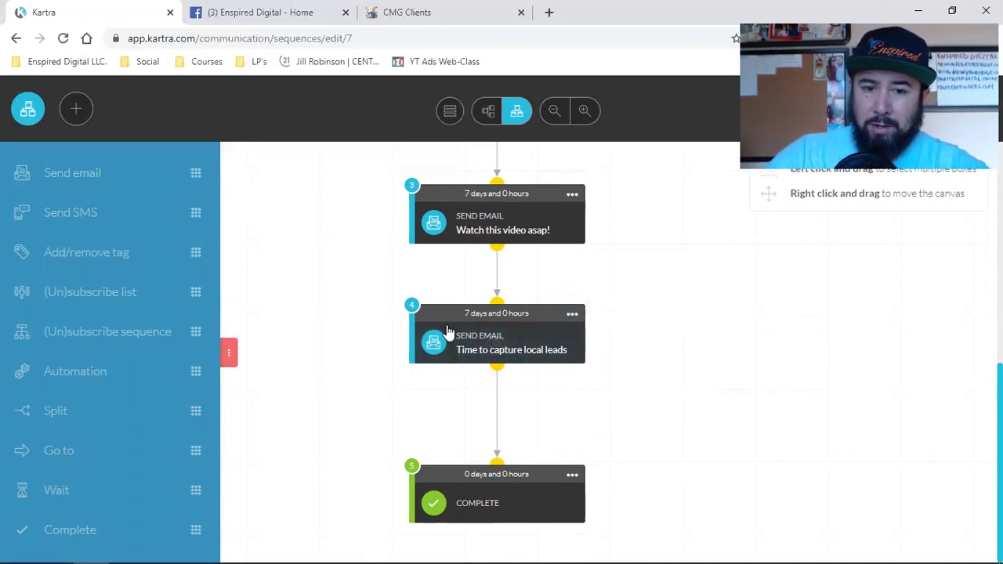
pyautogui.moveTo(510, 336)
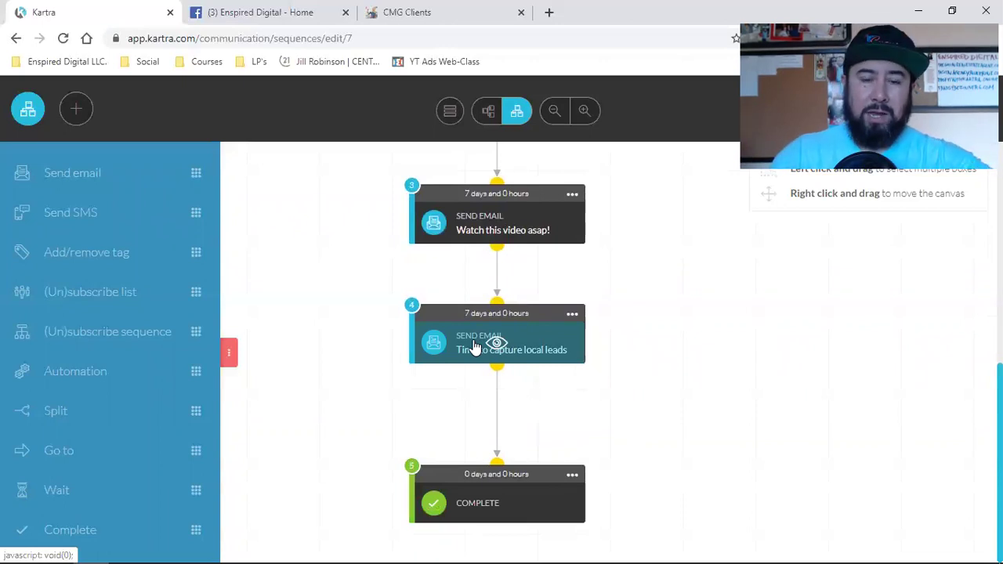
# Scroll back up to confirm the sequence from starting rules through to Complete.
pyautogui.scroll(5, 703, 347)
pyautogui.scroll(-5, 703, 347)
pyautogui.scroll(5, 703, 347)
pyautogui.scroll(-5, 702, 349)
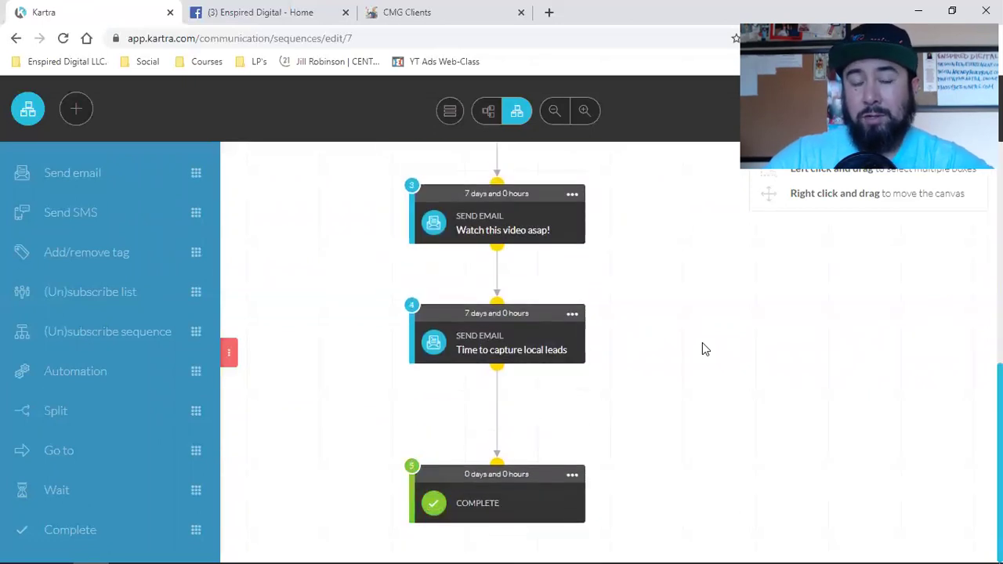
pyautogui.scroll(5, 703, 349)
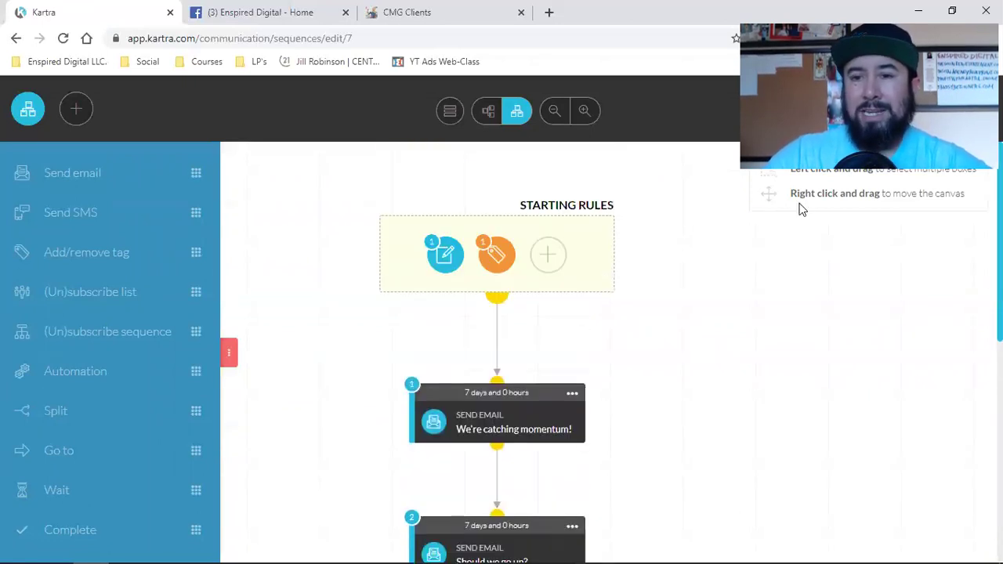
# Save the sequence with Done & Exit and view the Sequences list with its active lead counts.
pyautogui.click(944, 114)
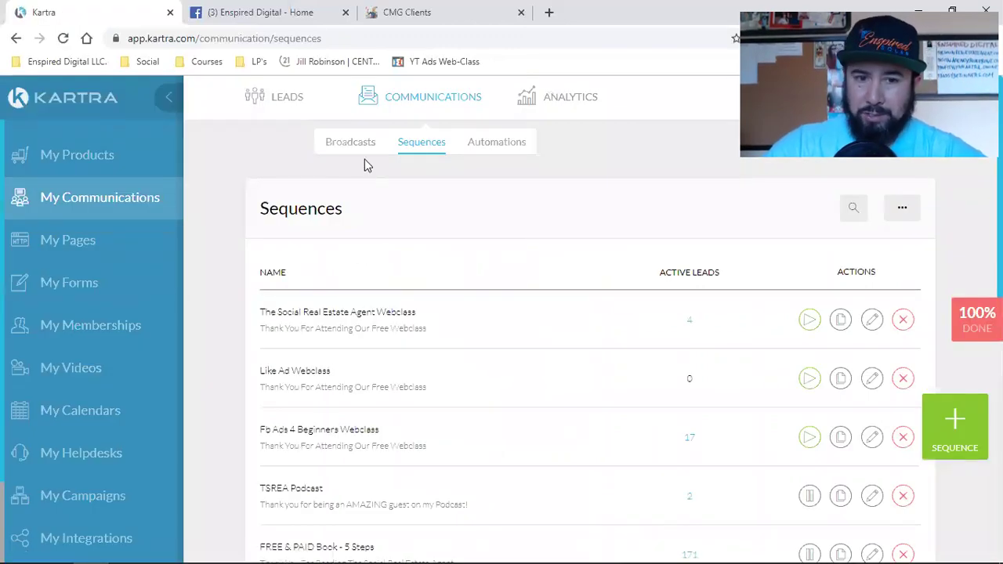
pyautogui.scroll(-1, 288, 310)
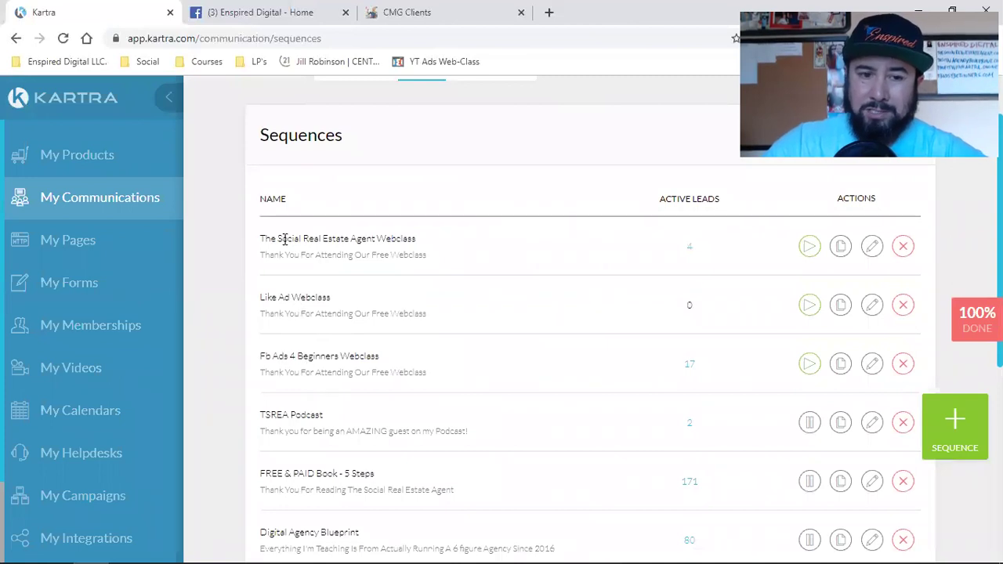
pyautogui.scroll(1, 502, 341)
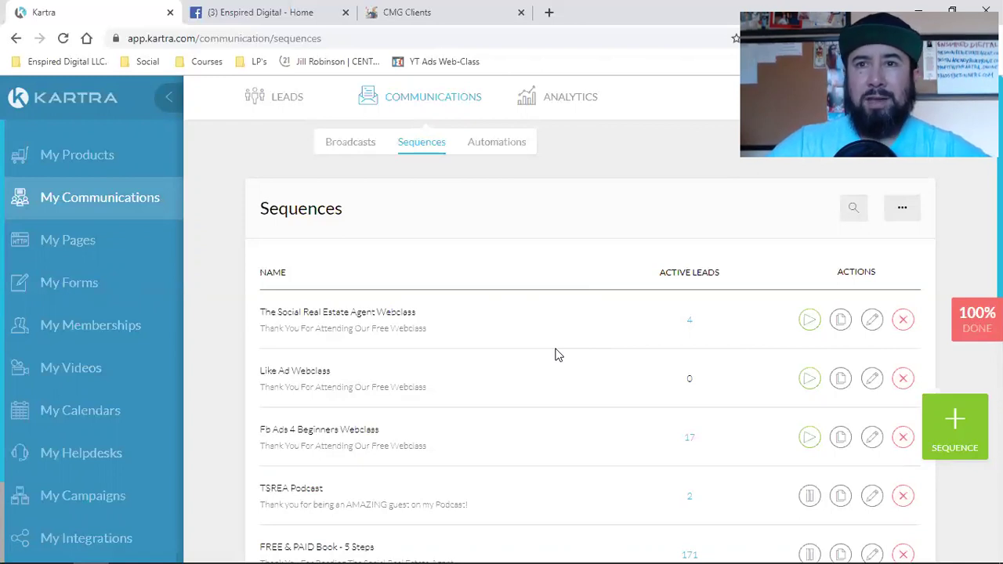
# Go through the Broadcasts list to My Pages to see the saved pages.
pyautogui.click(347, 143)
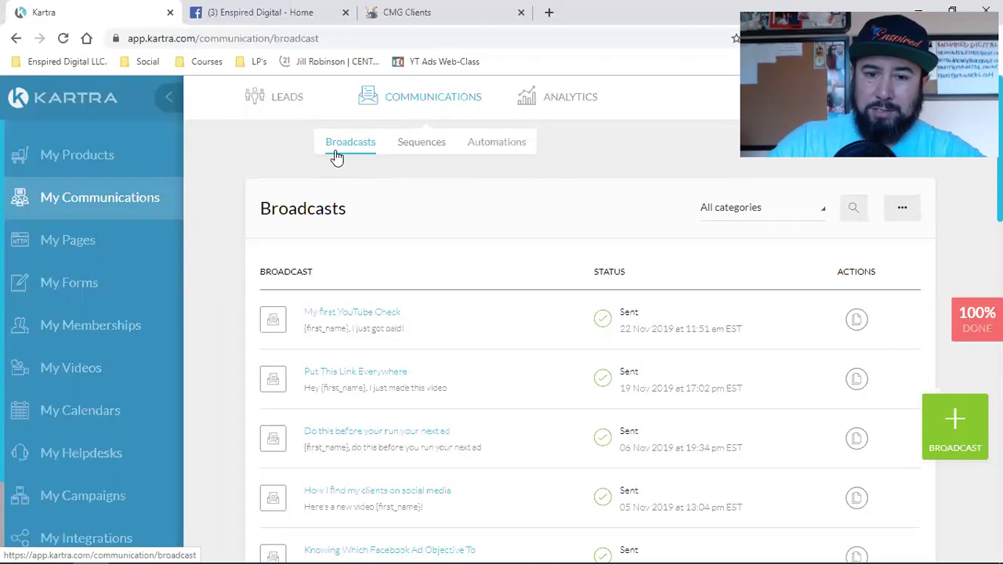
pyautogui.scroll(-2, 468, 313)
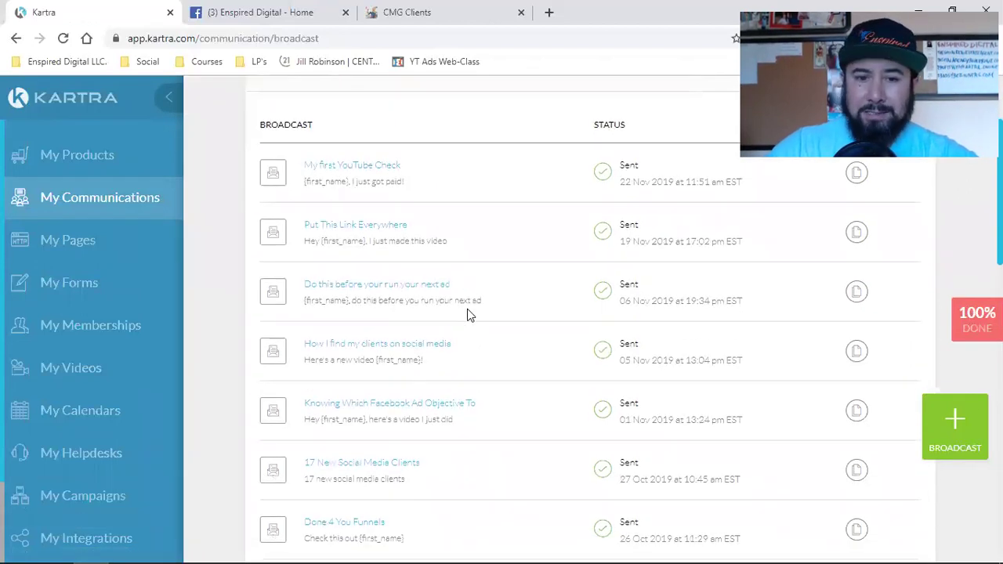
pyautogui.scroll(2, 467, 314)
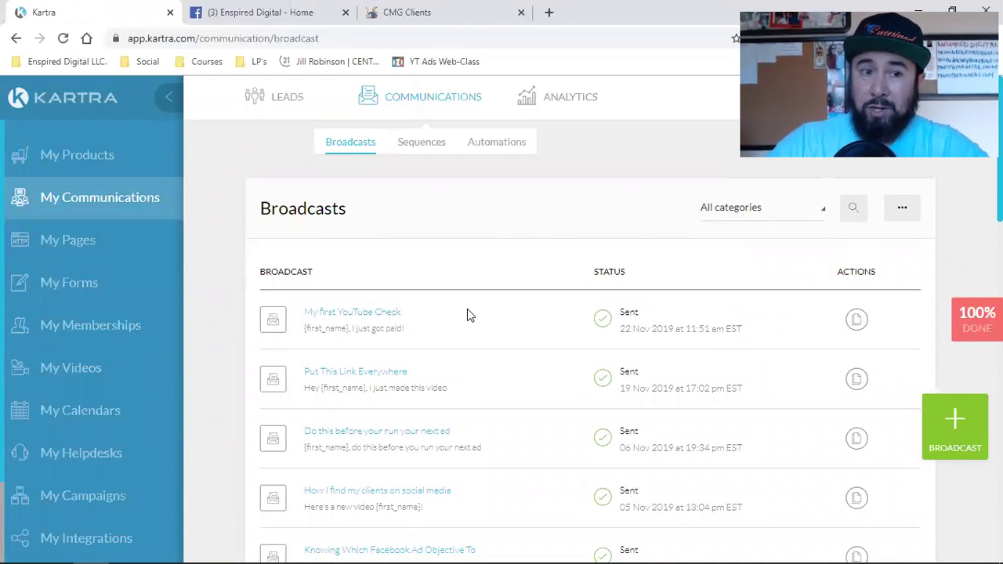
pyautogui.click(67, 243)
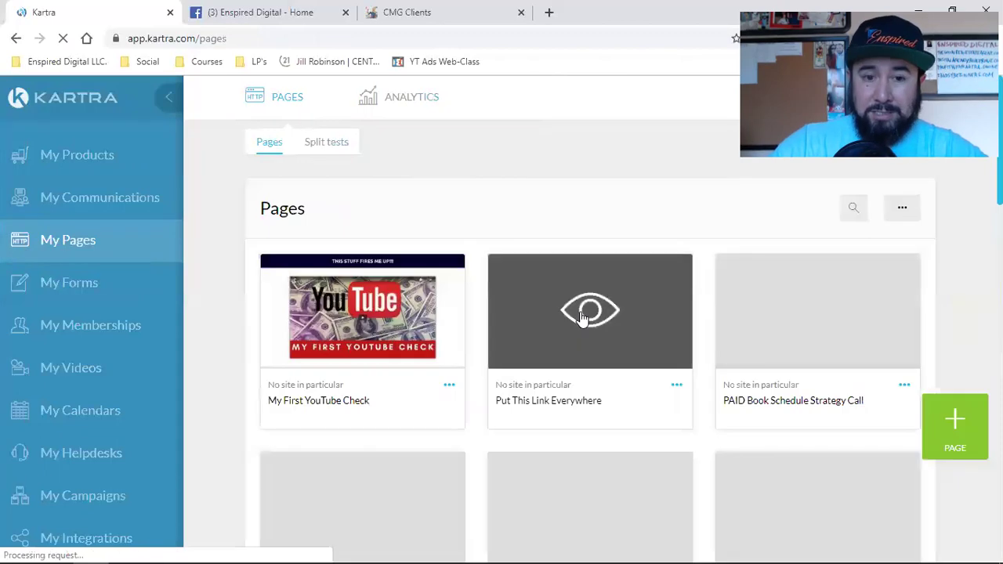
# Copy the My First YouTube Check page's direct link via Get code or link.
pyautogui.click(450, 388)
pyautogui.click(529, 347)
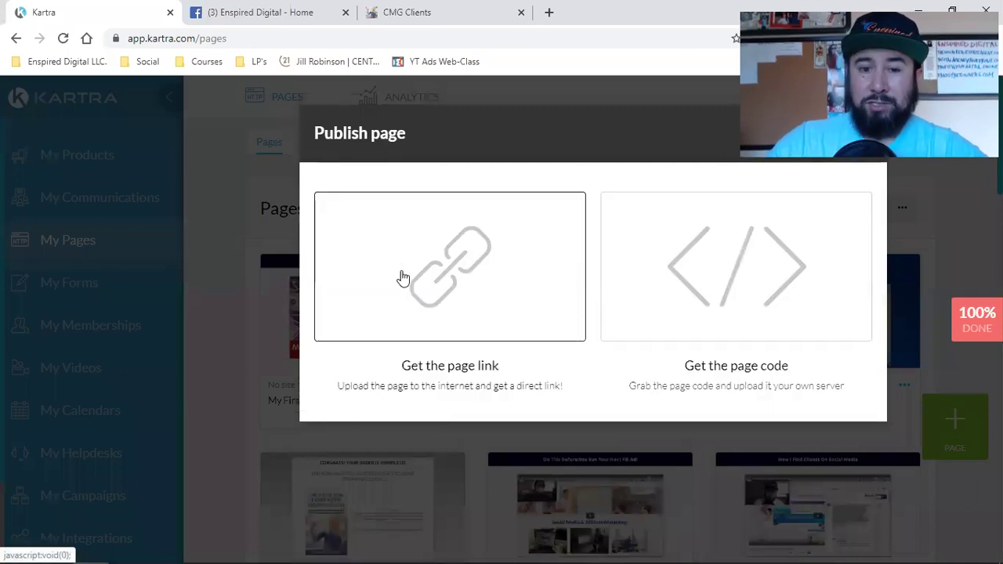
pyautogui.click(402, 280)
pyautogui.click(439, 474)
pyautogui.rightClick(437, 476)
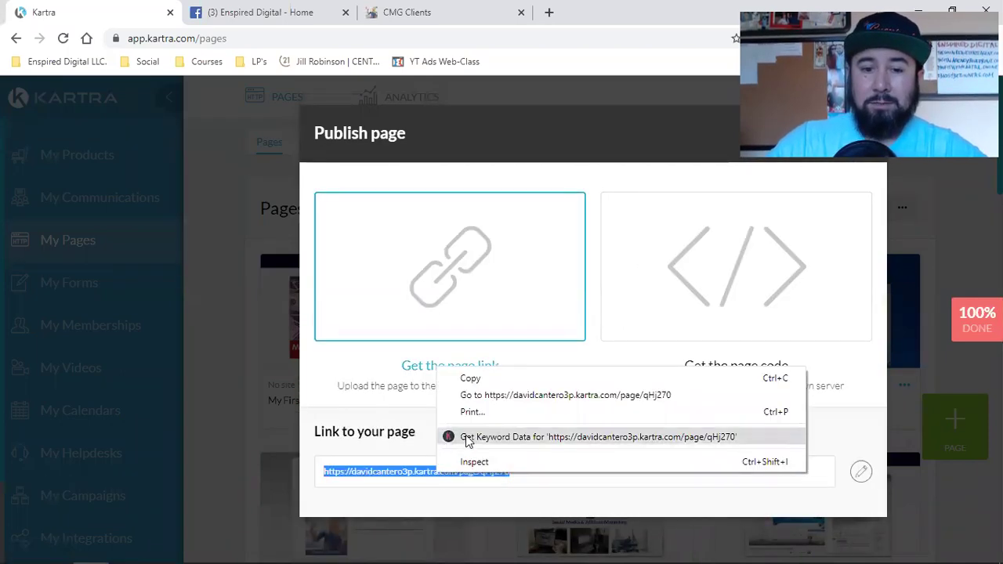
pyautogui.click(466, 314)
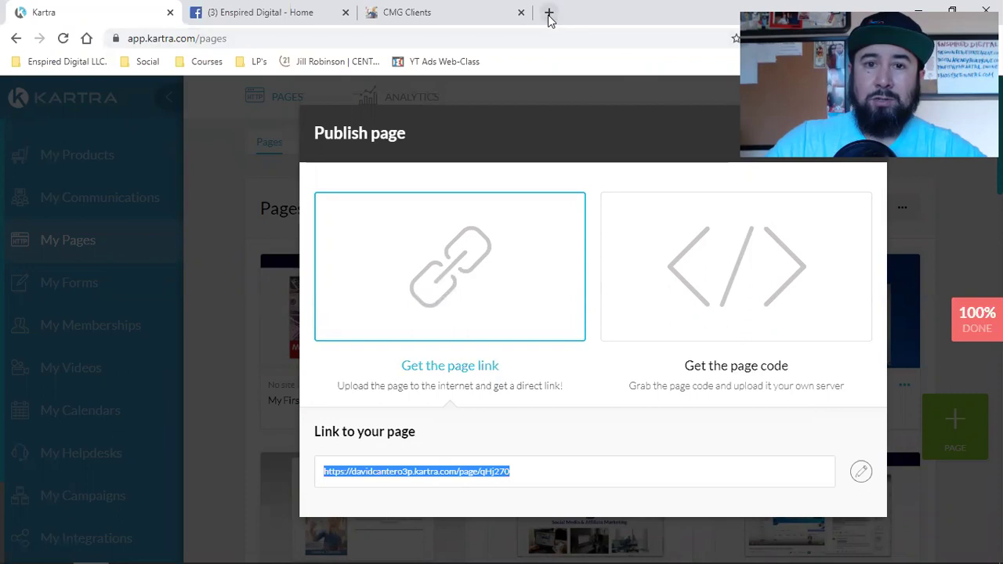
pyautogui.click(548, 12)
# Paste the copied URL into the new tab and load the live My First YouTube Check page.
pyautogui.hotkey('ctrl', 'v')
pyautogui.press('Return')
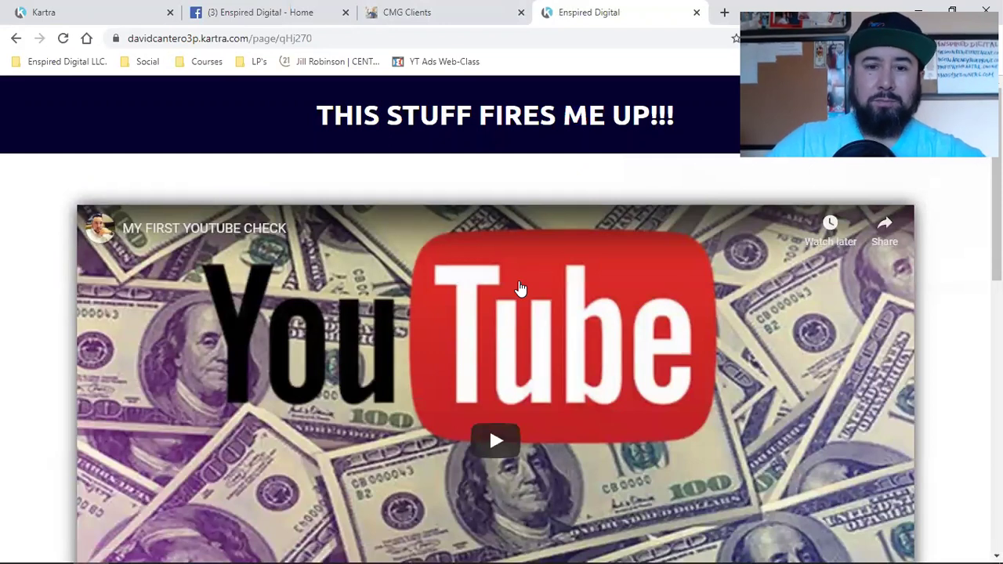
pyautogui.scroll(-1, 519, 288)
pyautogui.scroll(-9, 519, 288)
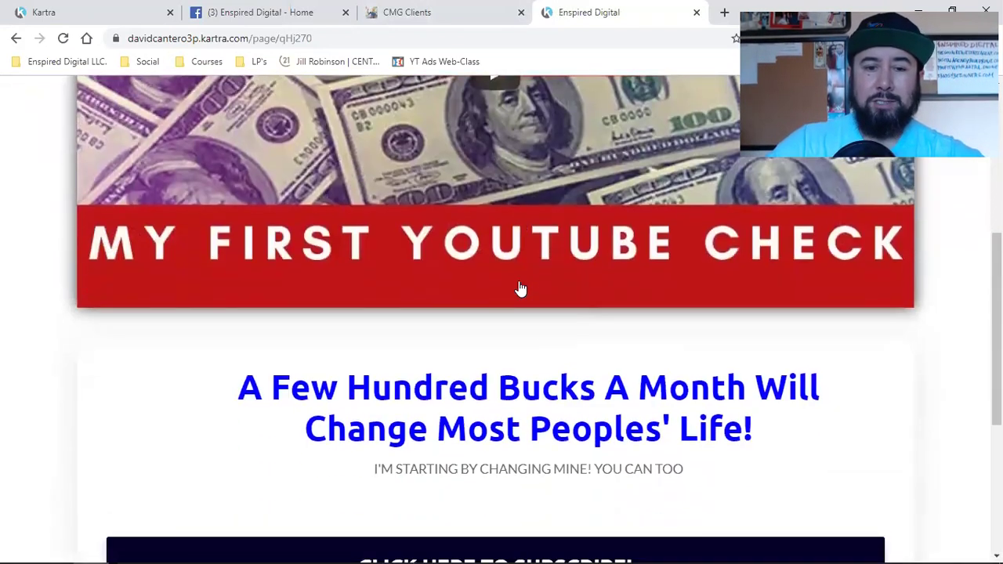
pyautogui.scroll(2, 727, 368)
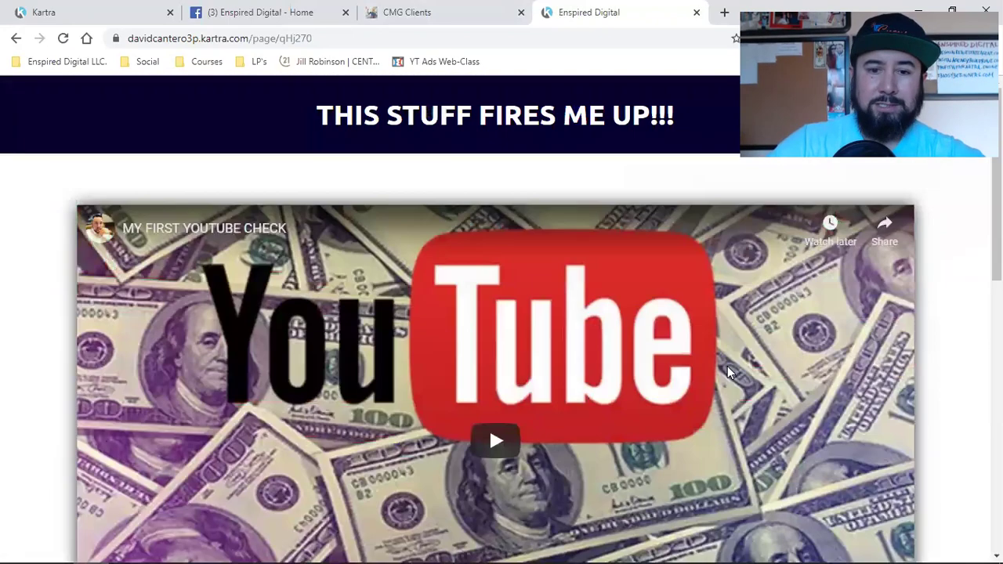
pyautogui.scroll(6, 727, 372)
pyautogui.scroll(-9, 528, 381)
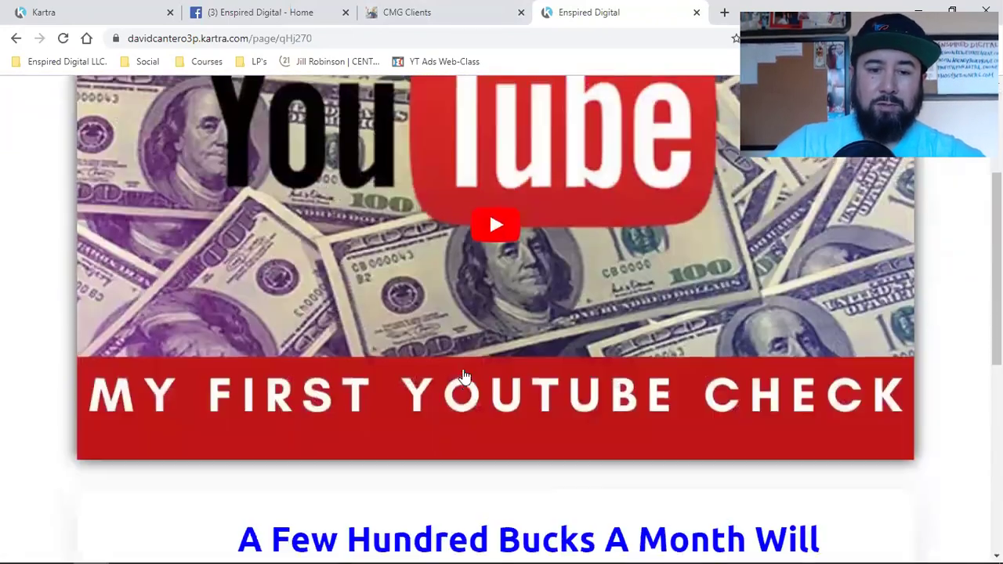
pyautogui.scroll(6, 839, 386)
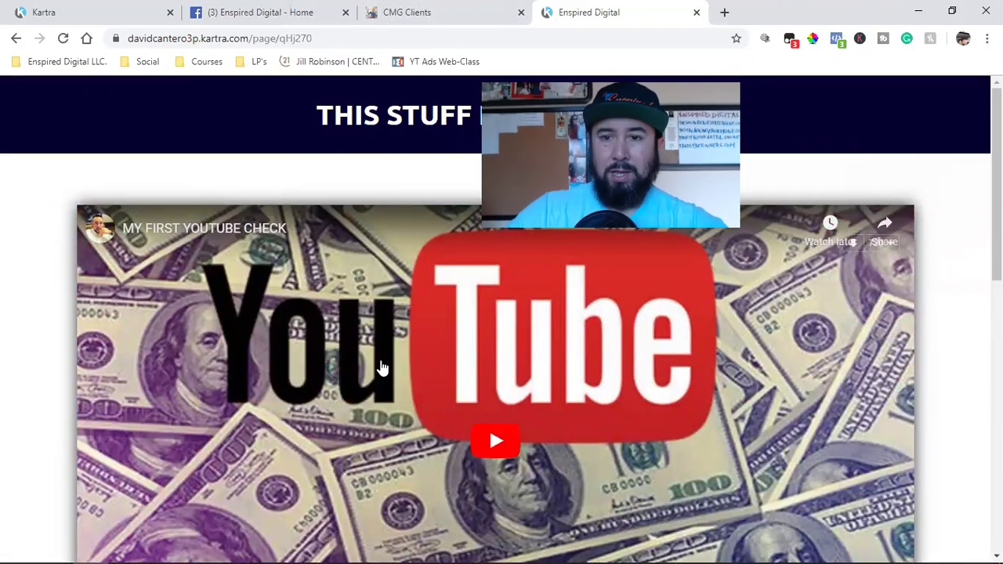
pyautogui.click(837, 41)
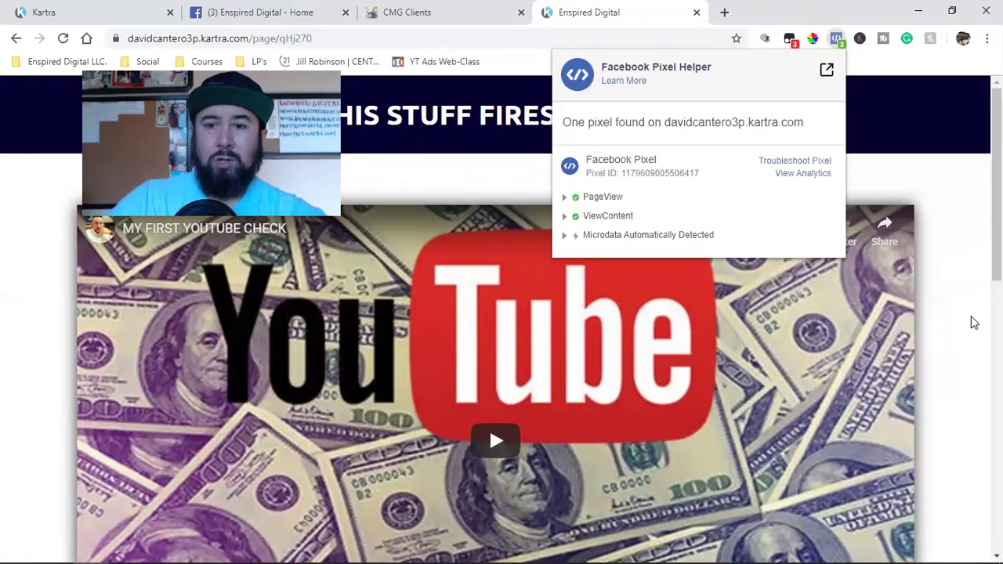
pyautogui.click(974, 323)
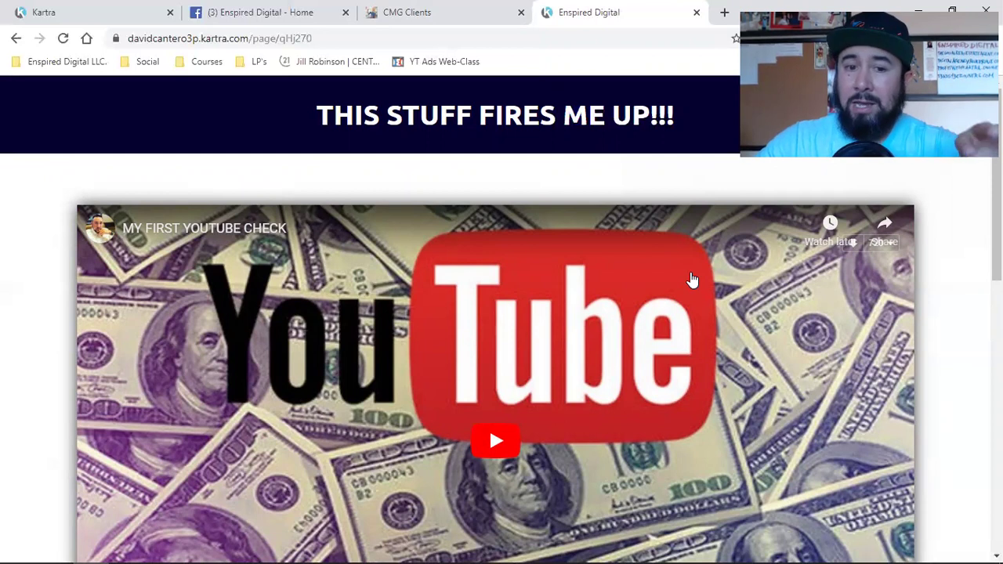
# Switch back to the Kartra tab and close the Publish page dialog.
pyautogui.click(88, 9)
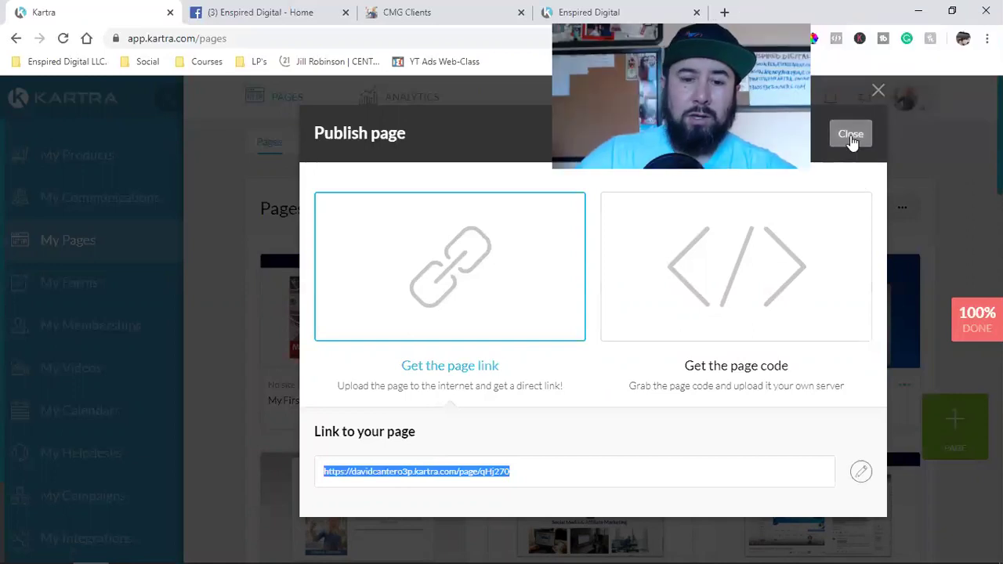
pyautogui.click(832, 138)
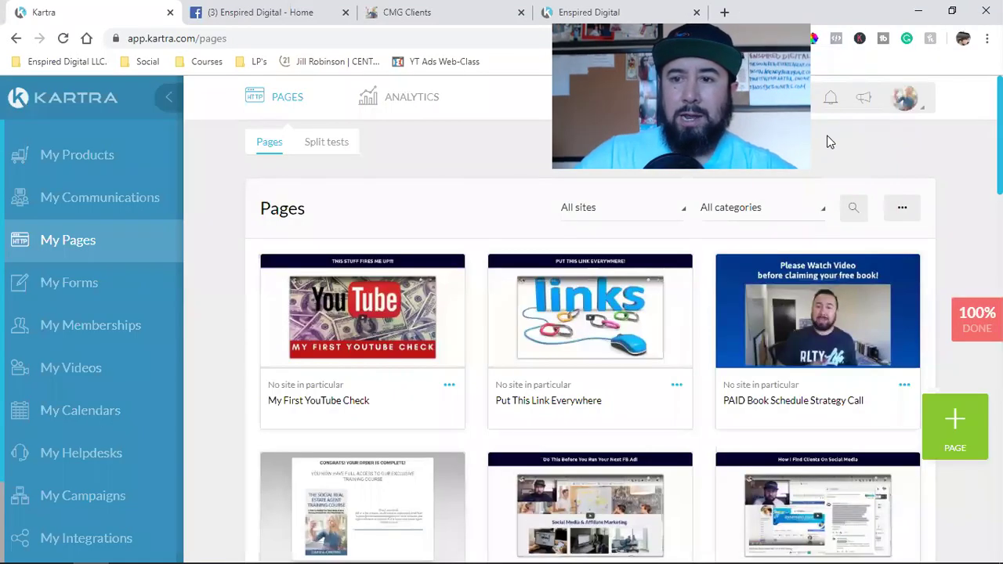